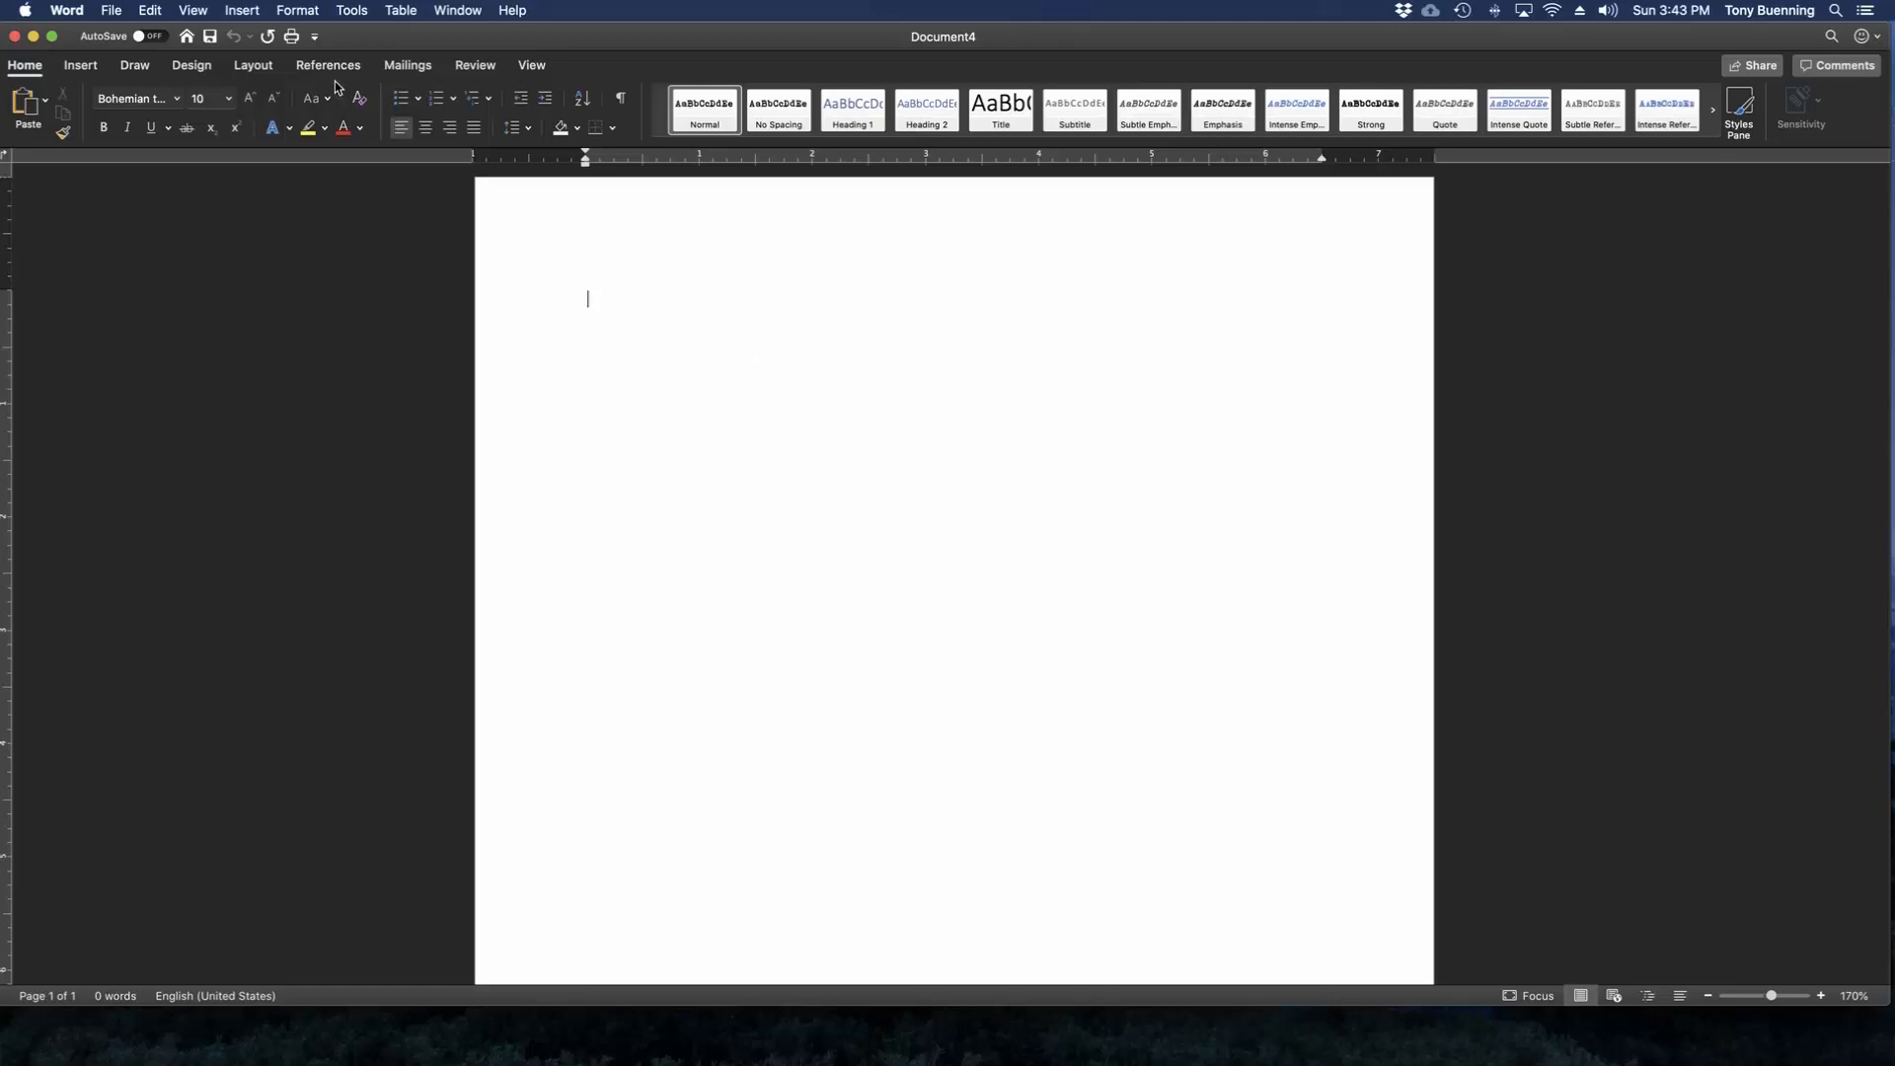
Set the document font to Times New Roman at size 12 in the font settings.
click(298, 11)
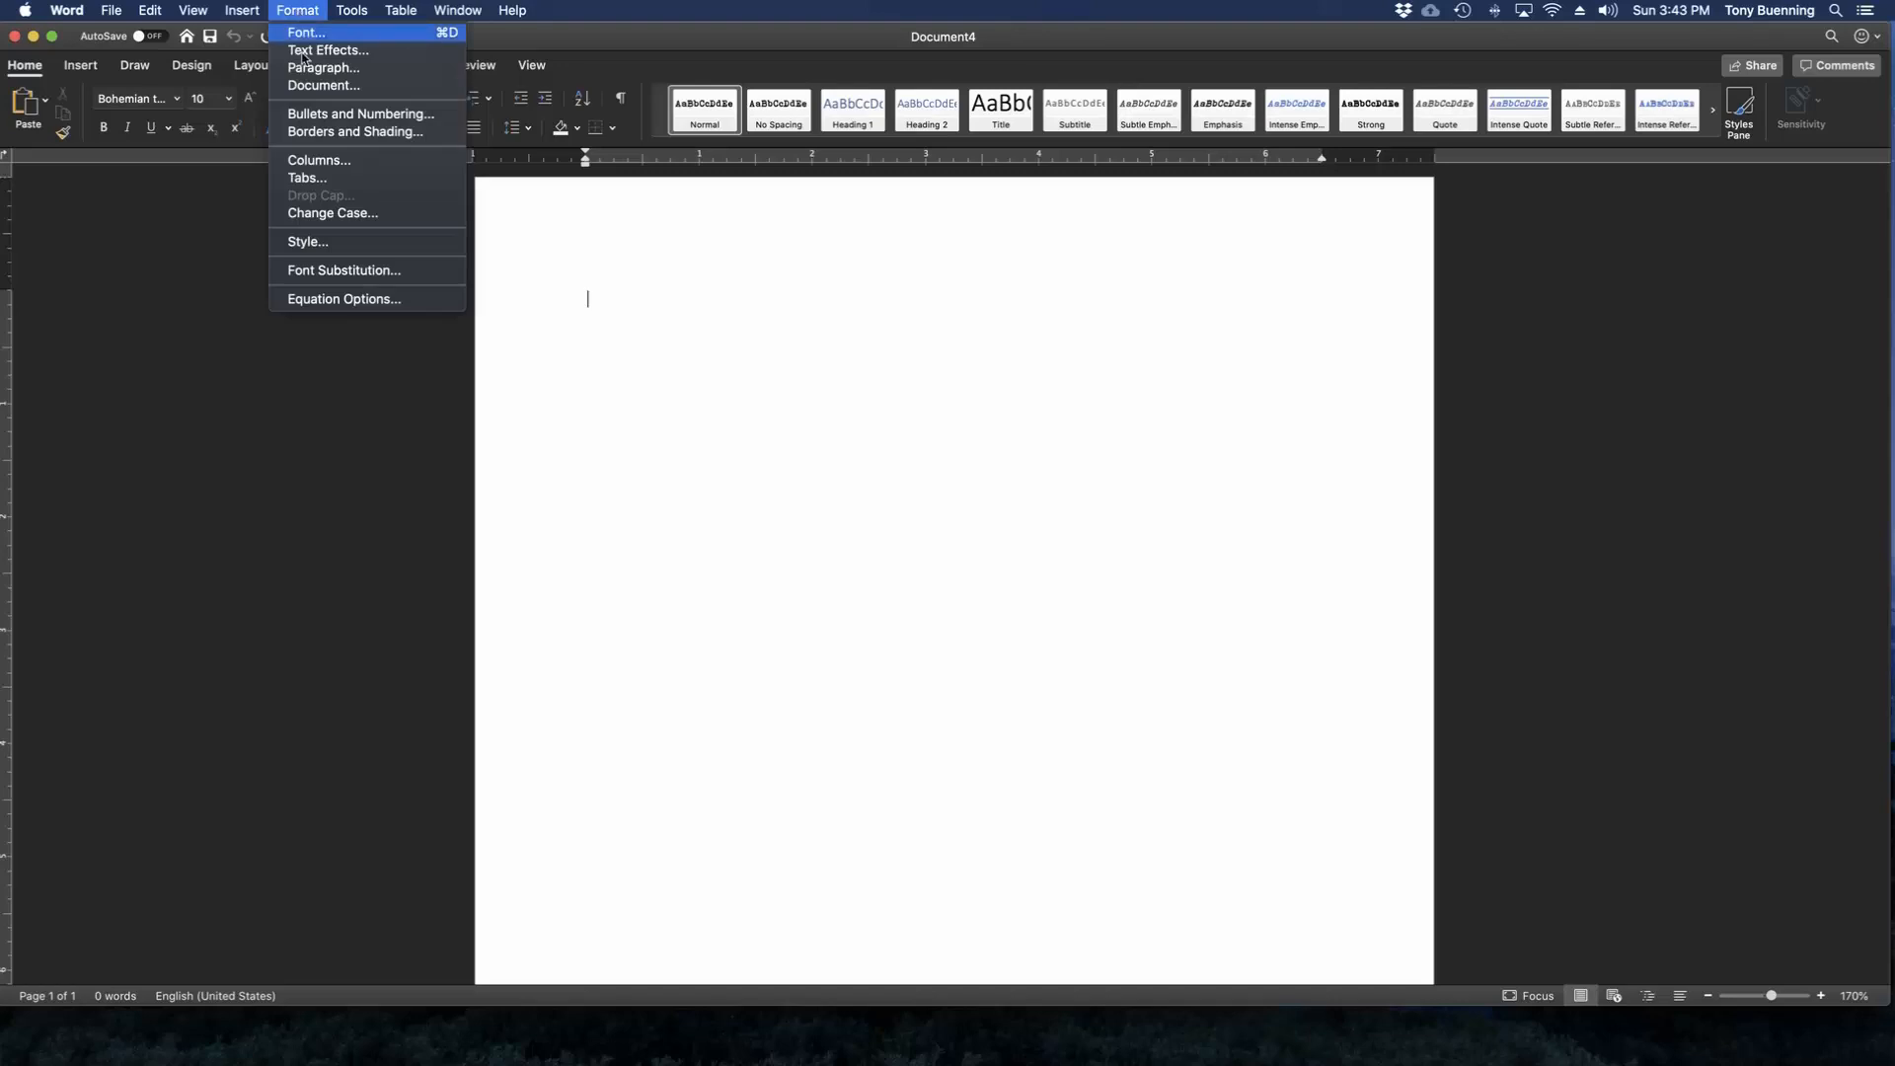
click(306, 35)
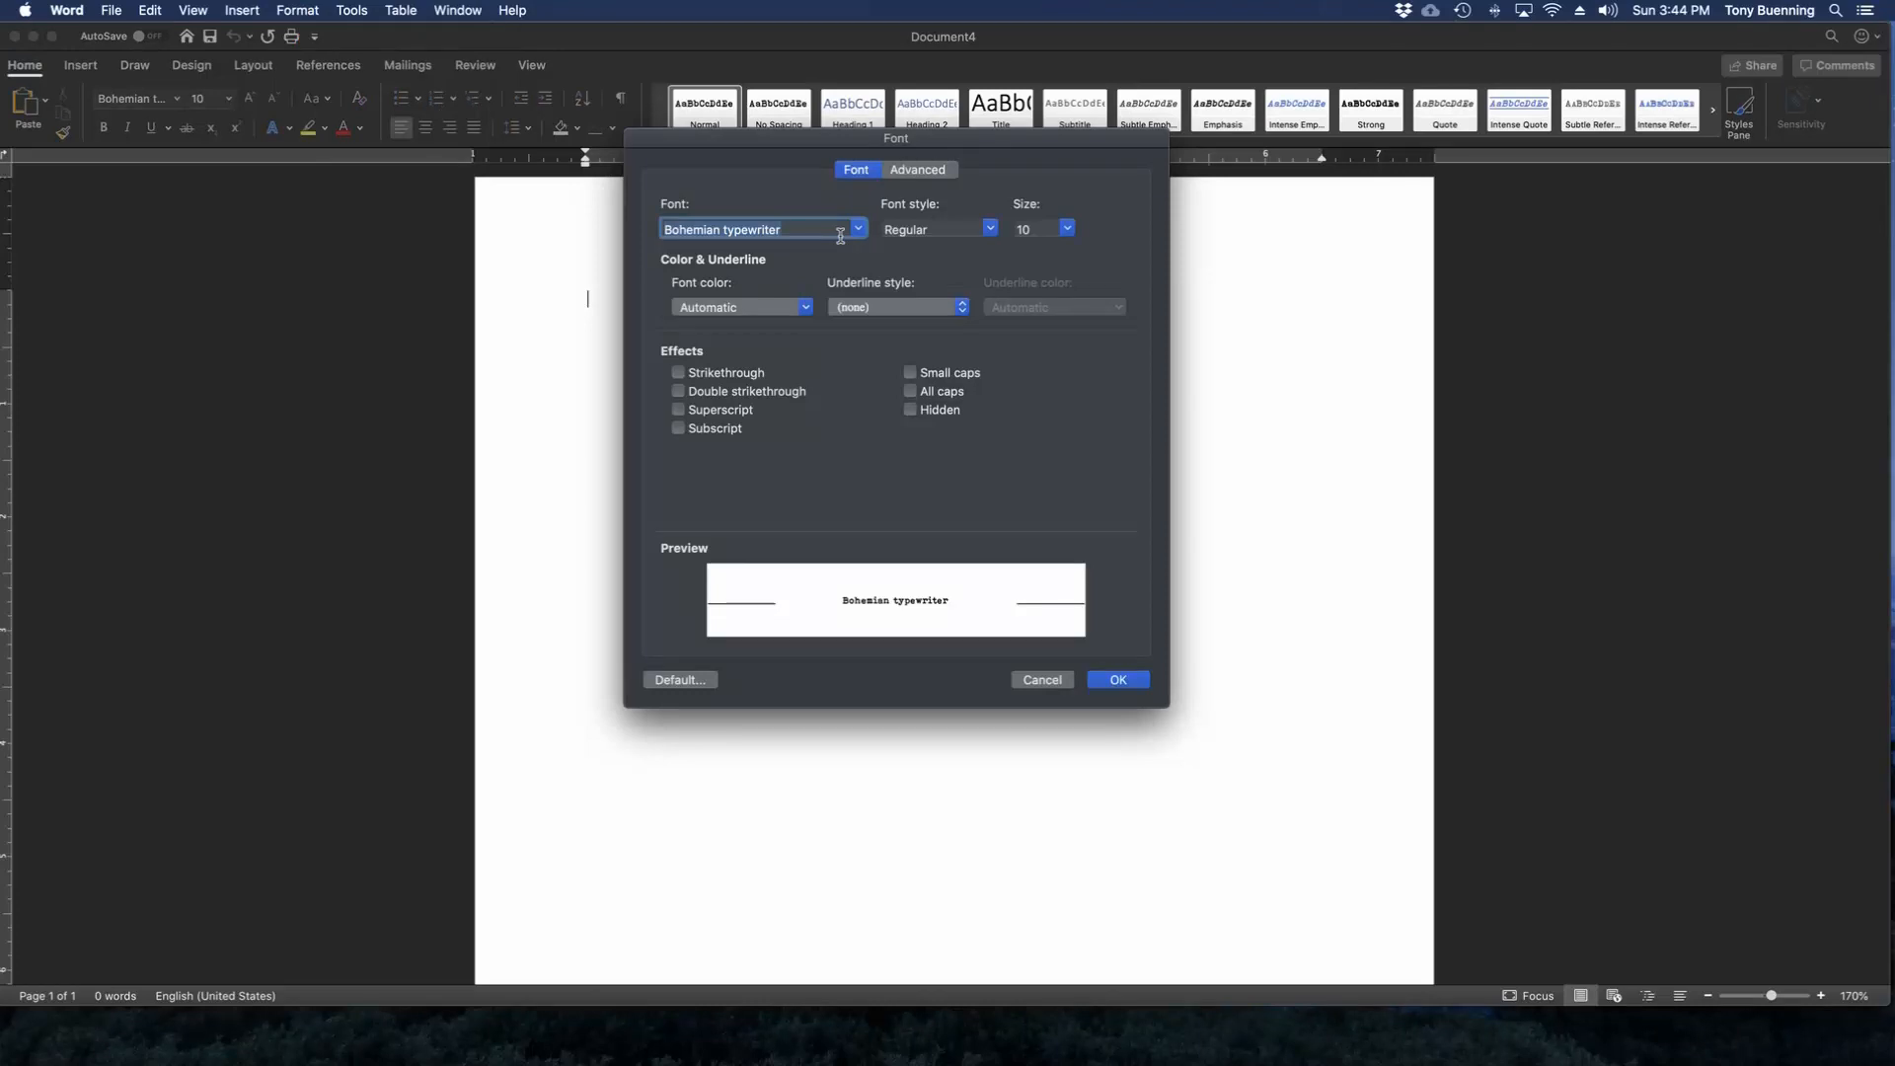
text(Times)
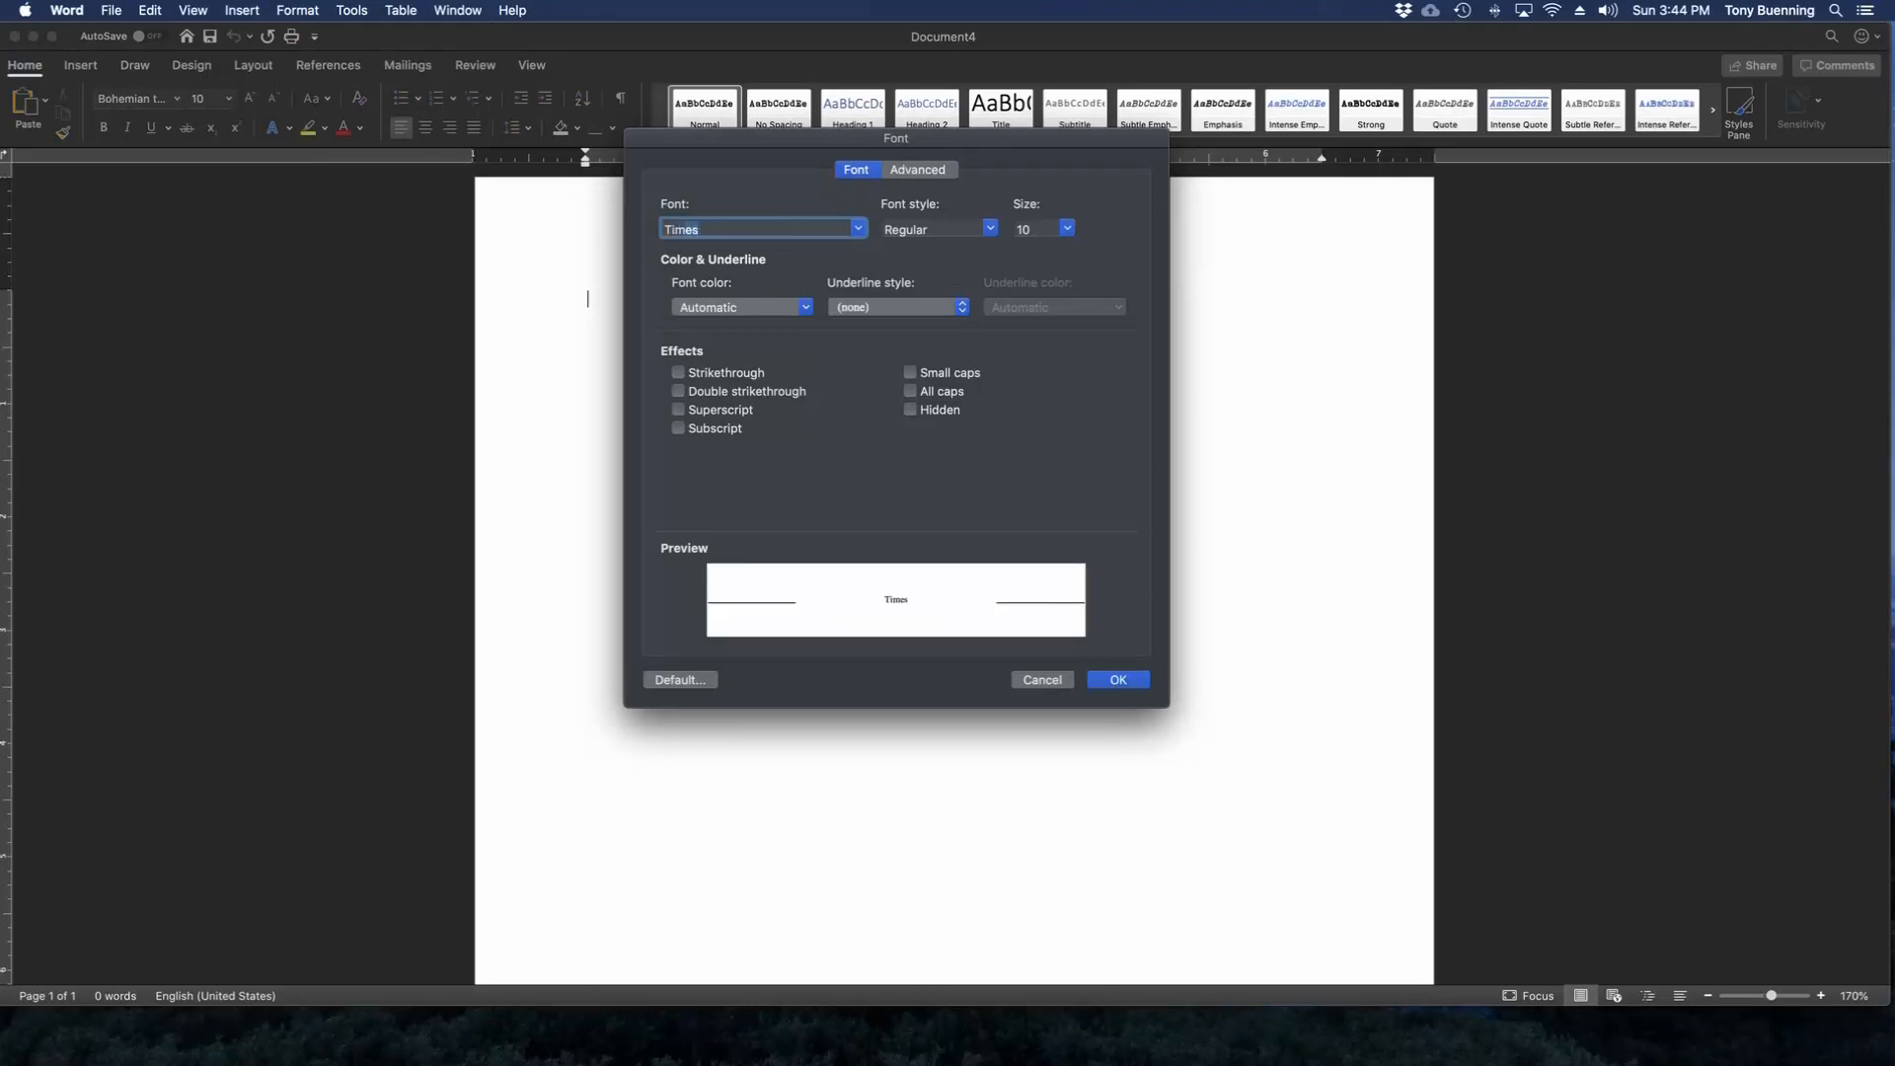
click(857, 229)
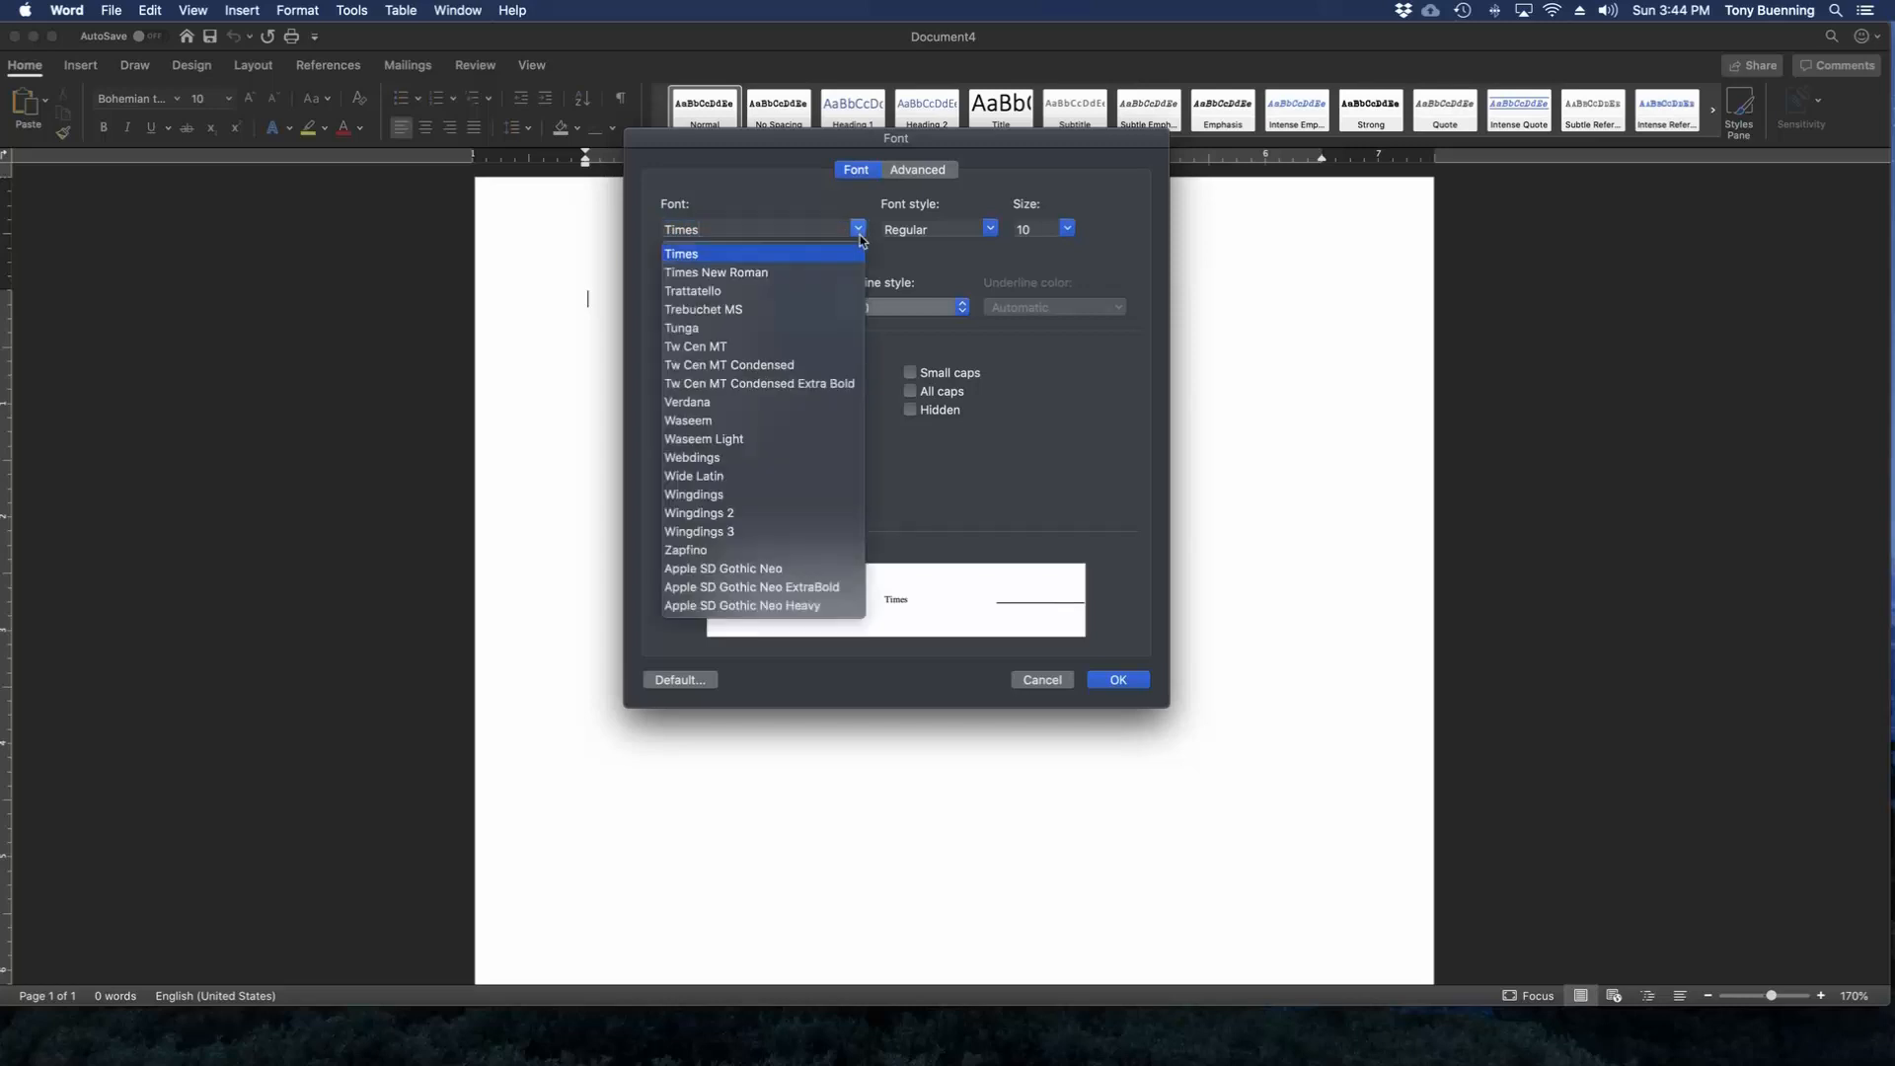
click(762, 274)
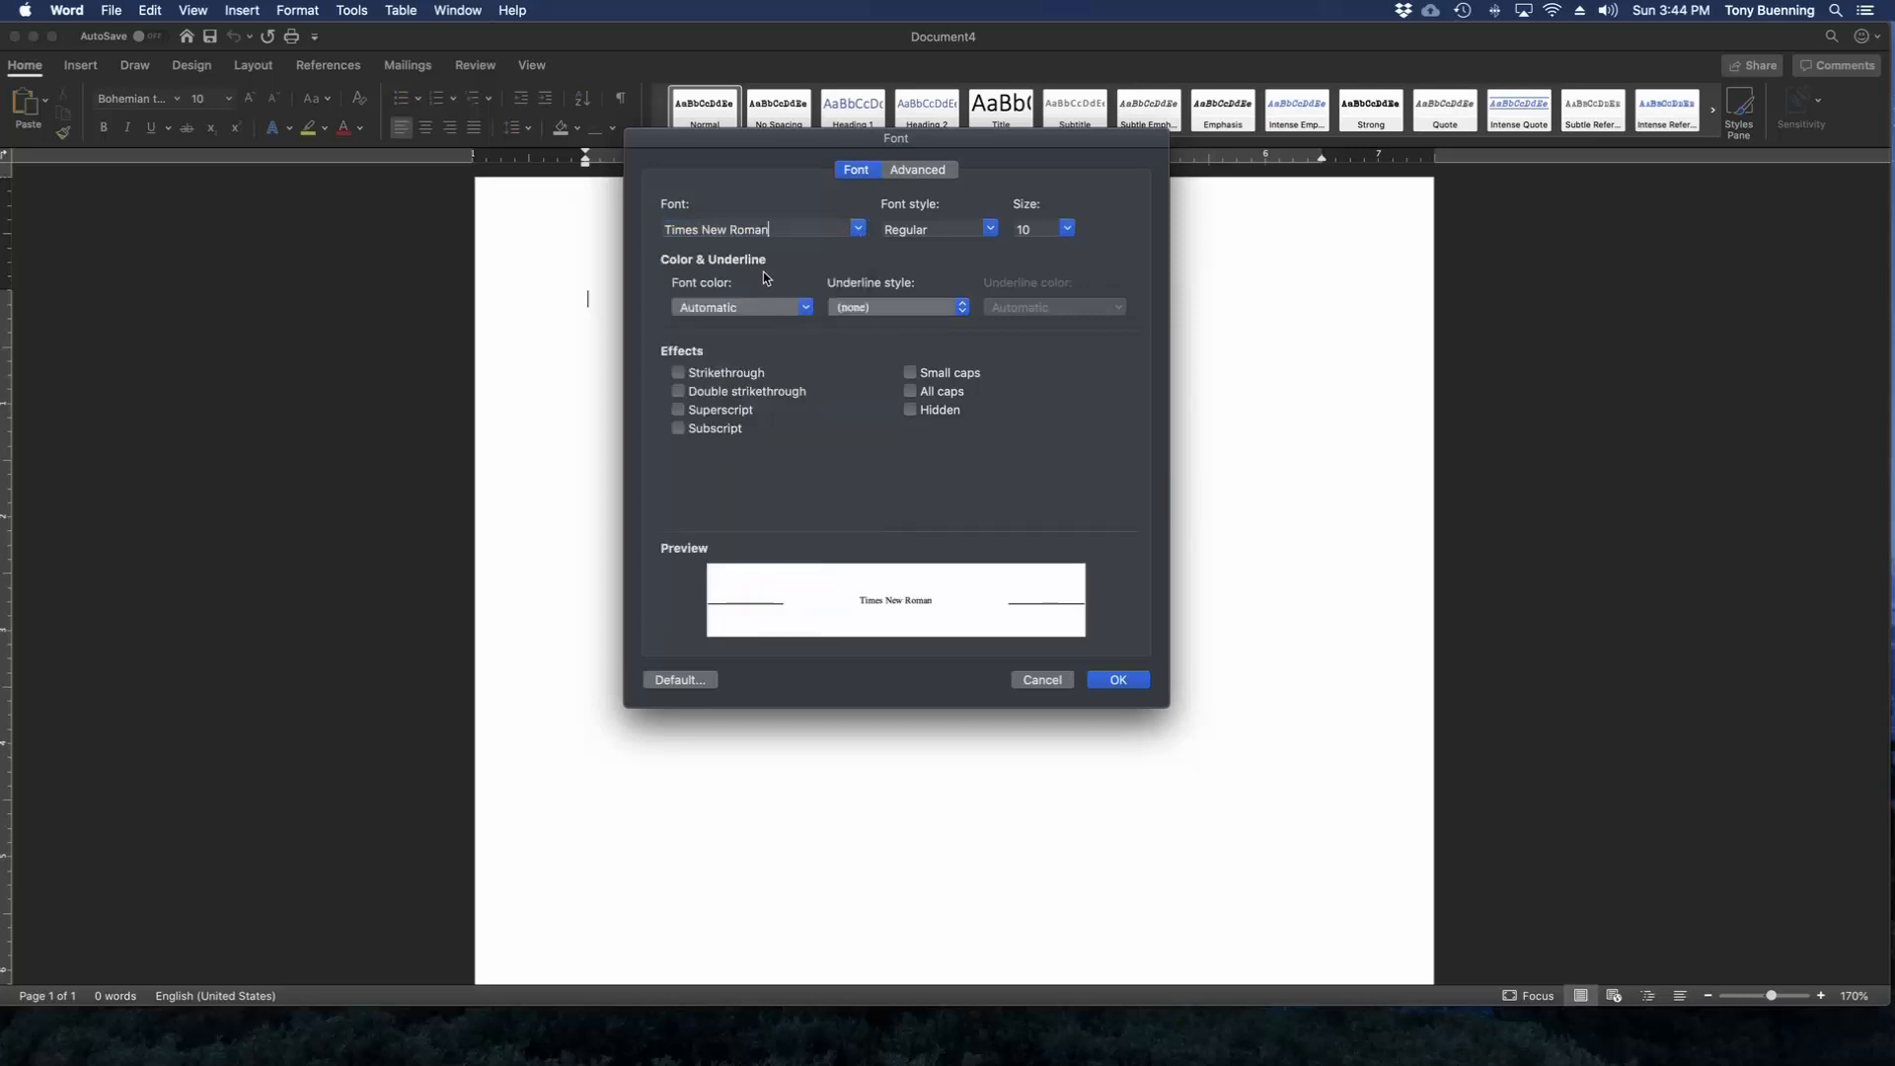
click(1067, 228)
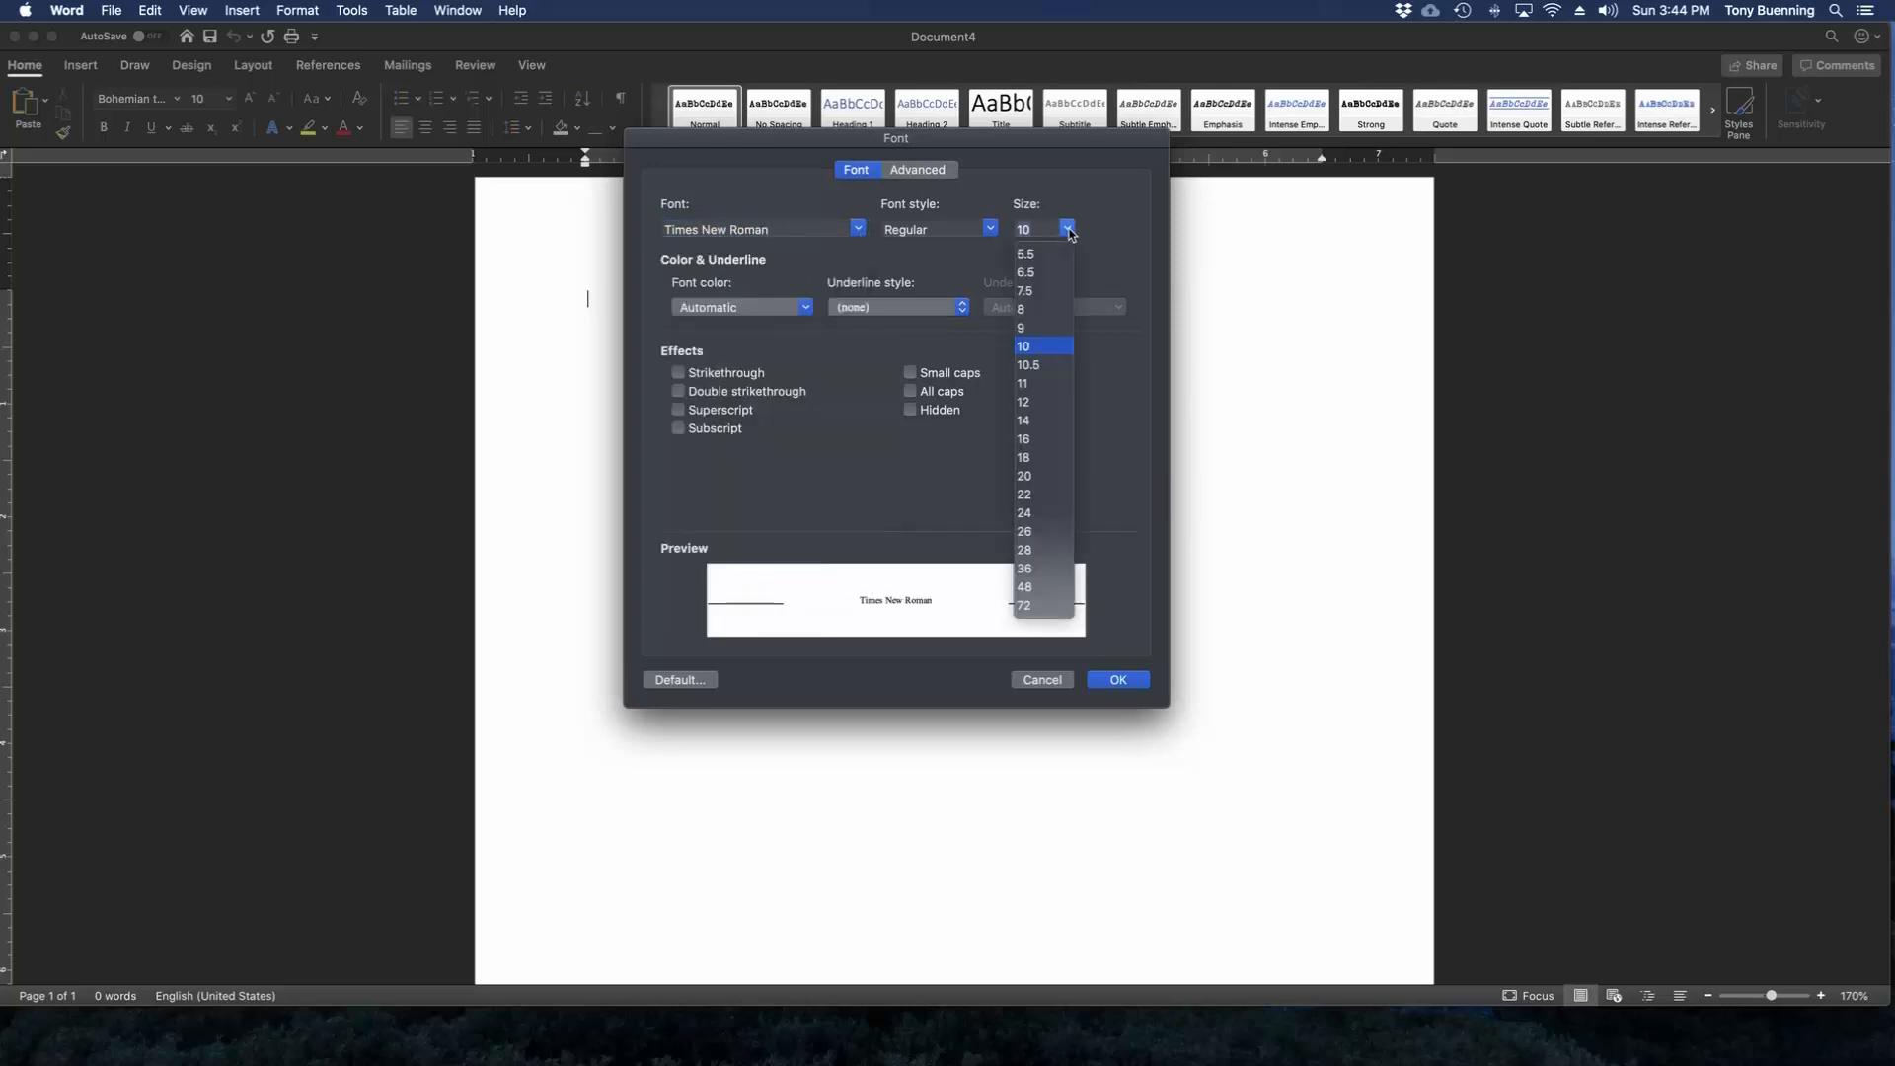
click(1031, 404)
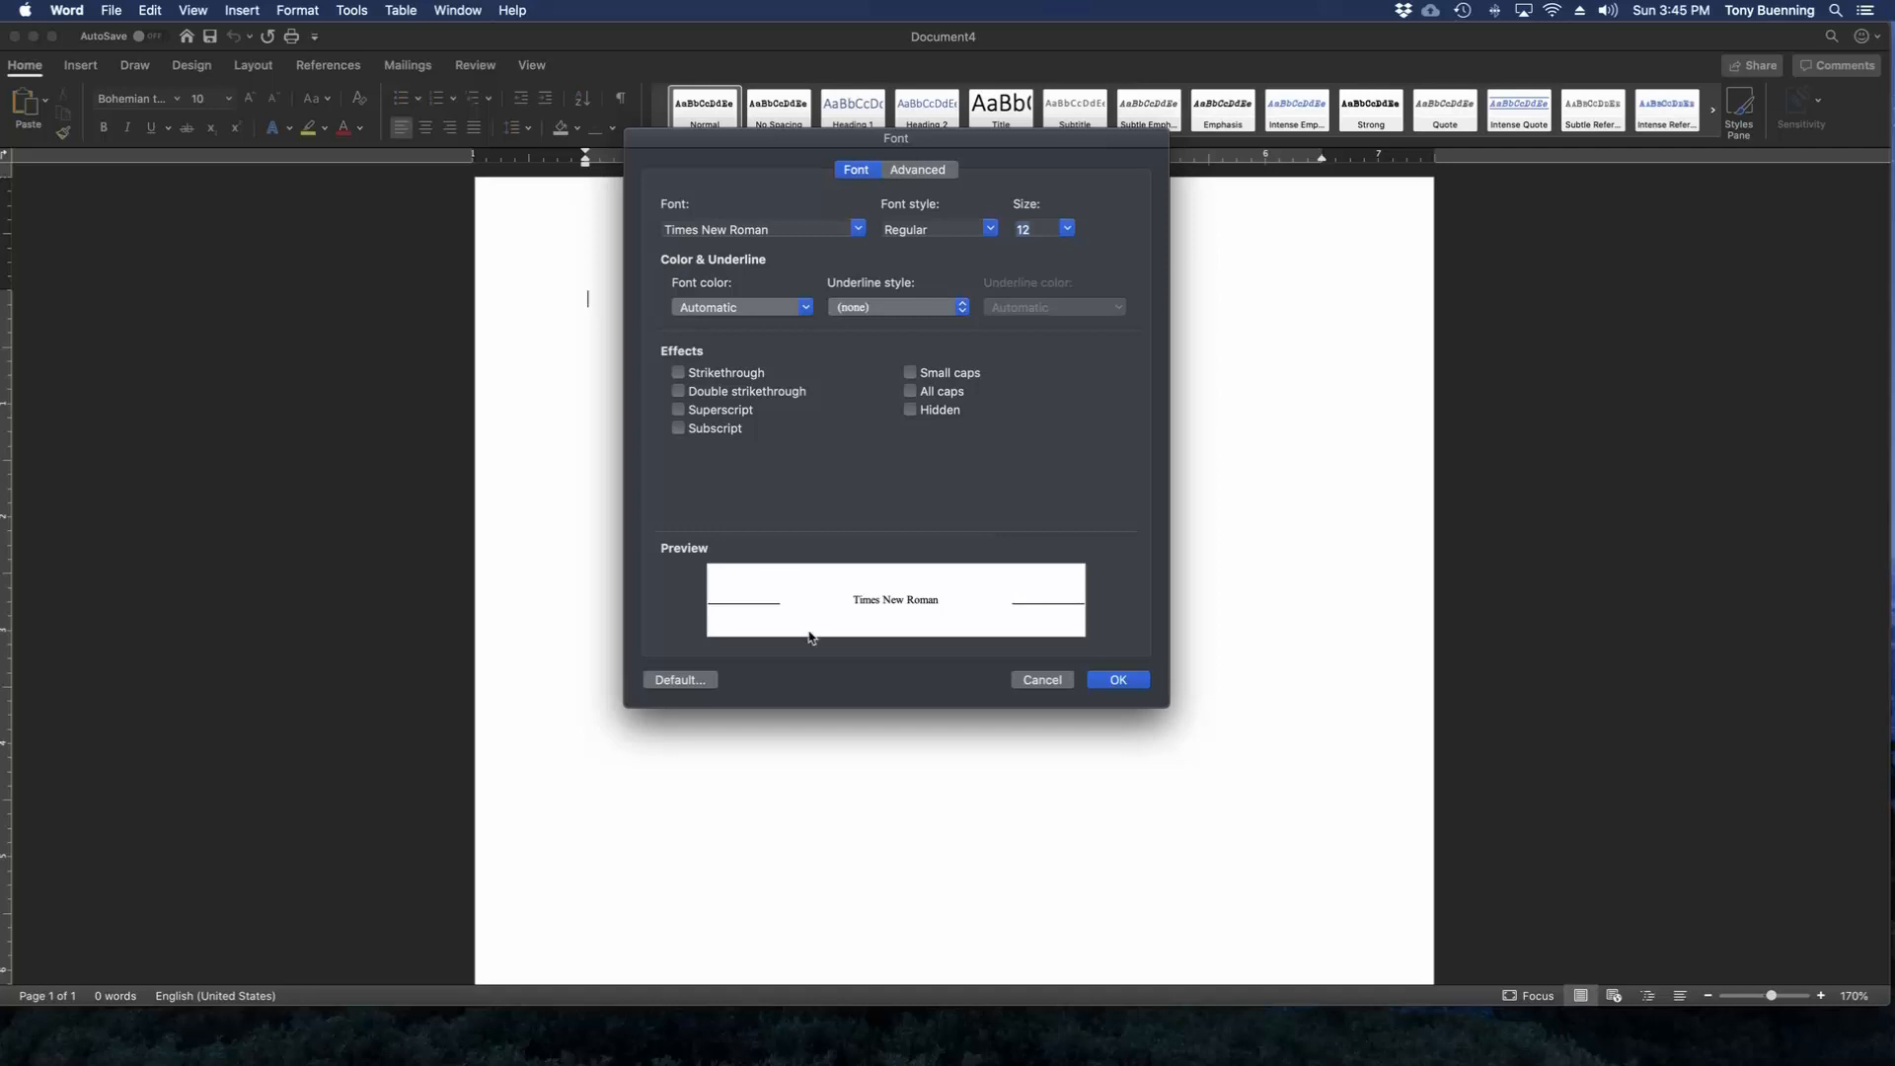
Make the chosen font the default for all documents based on the Normal template.
click(679, 685)
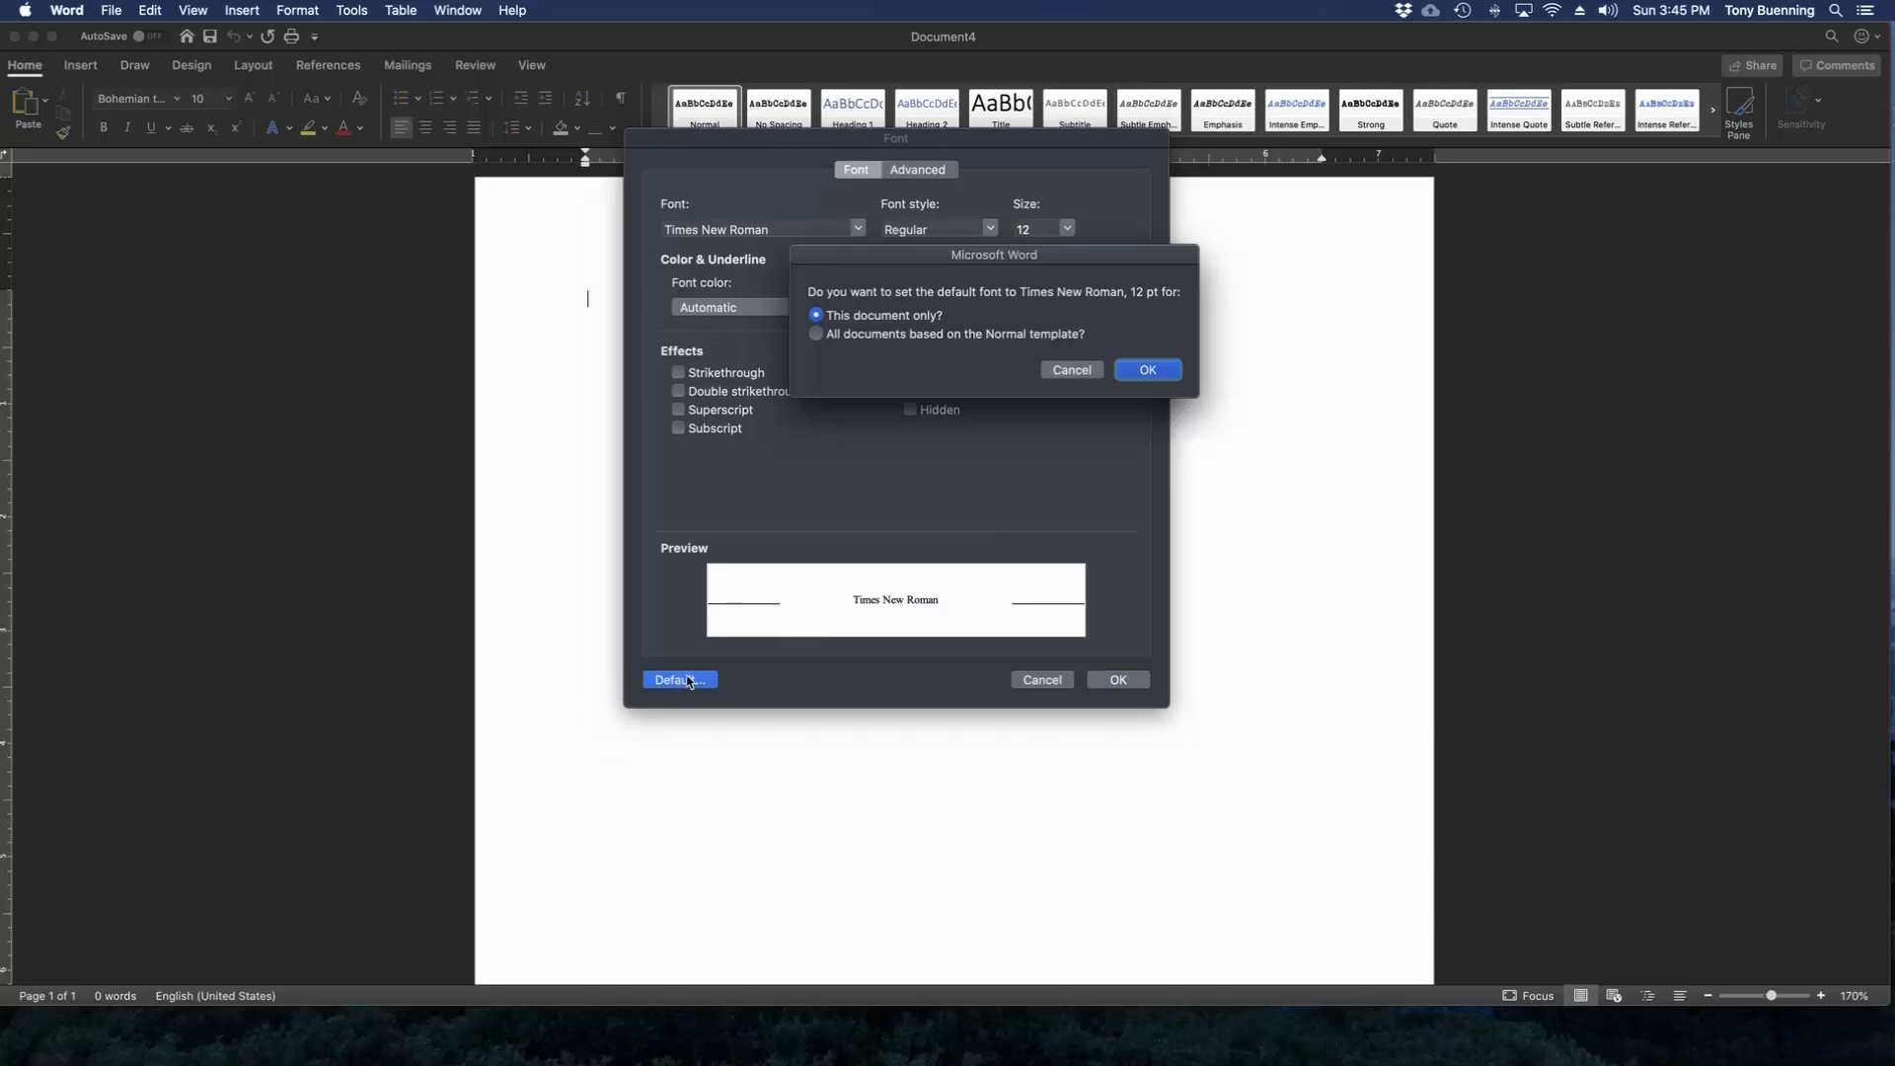
click(817, 336)
click(1155, 370)
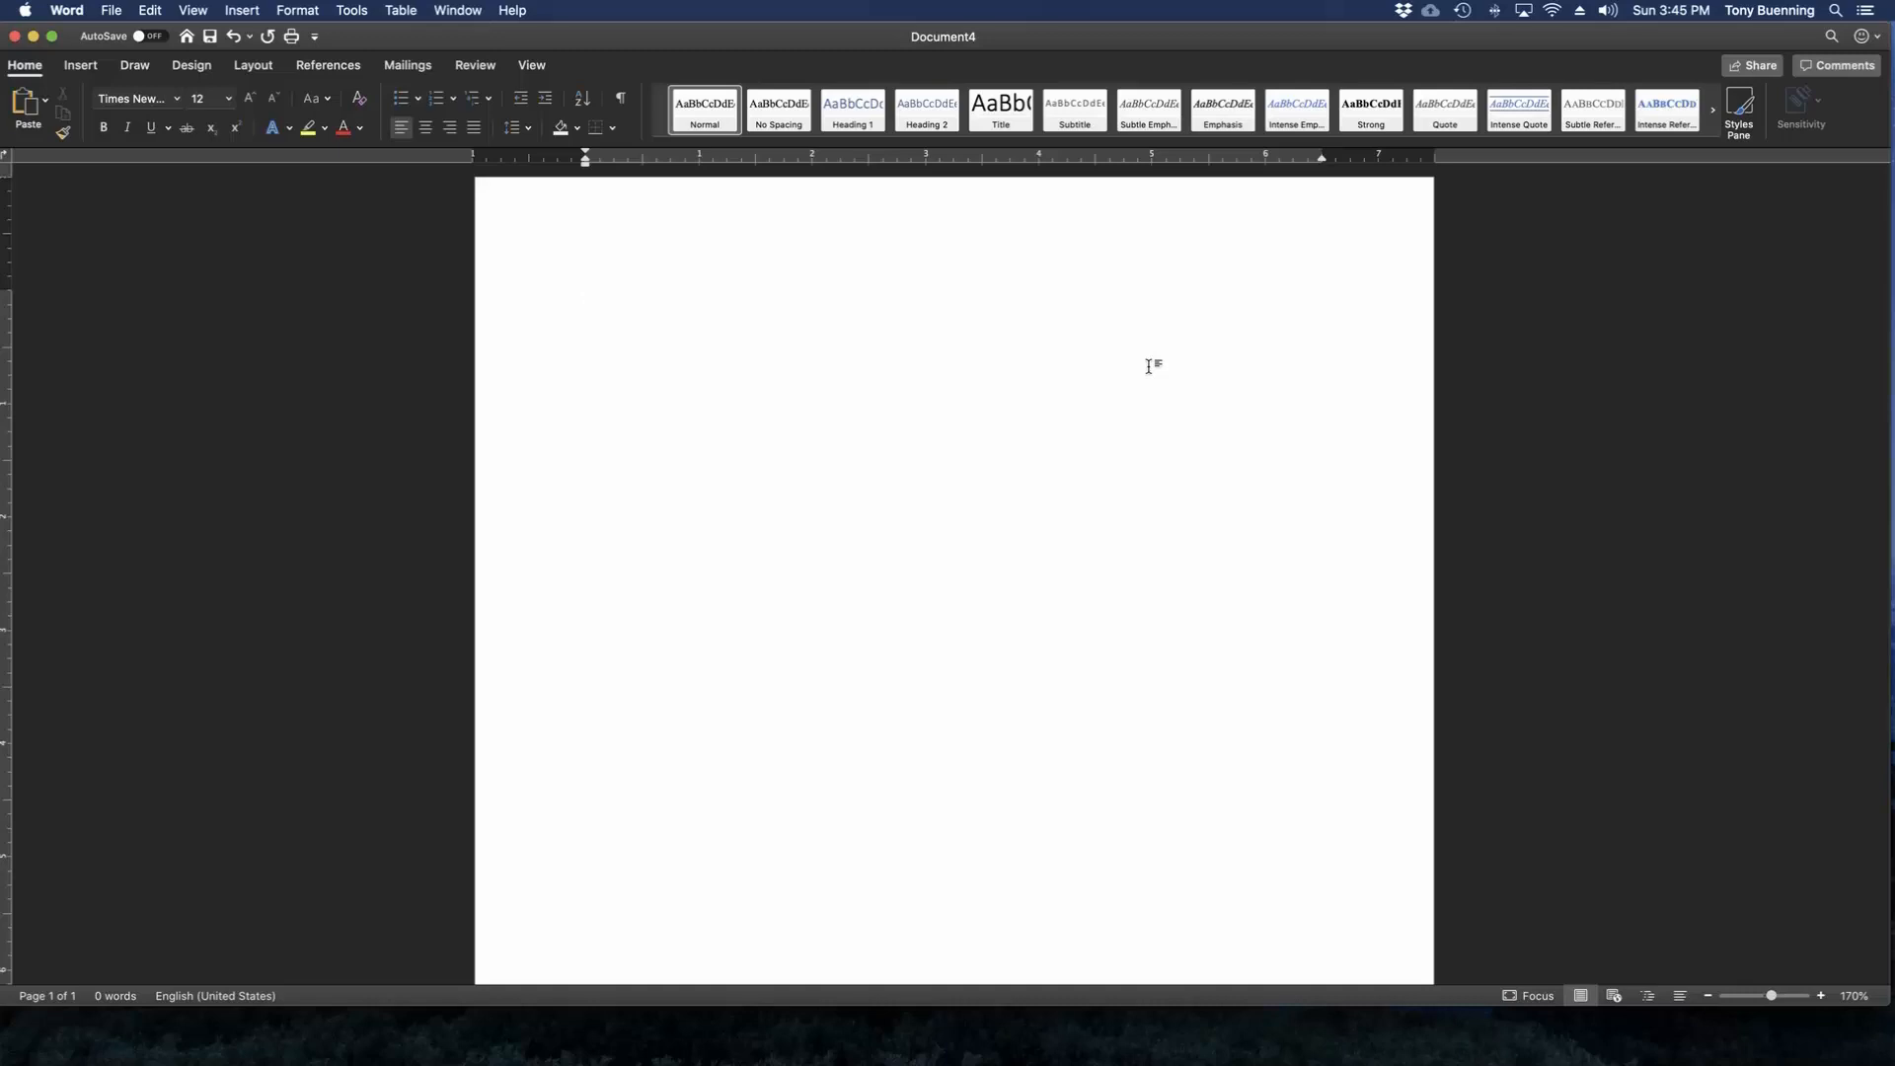
Enter the student's full name on the first line and "Prof." with the professor's surname on the second.
text(Tony Buen)
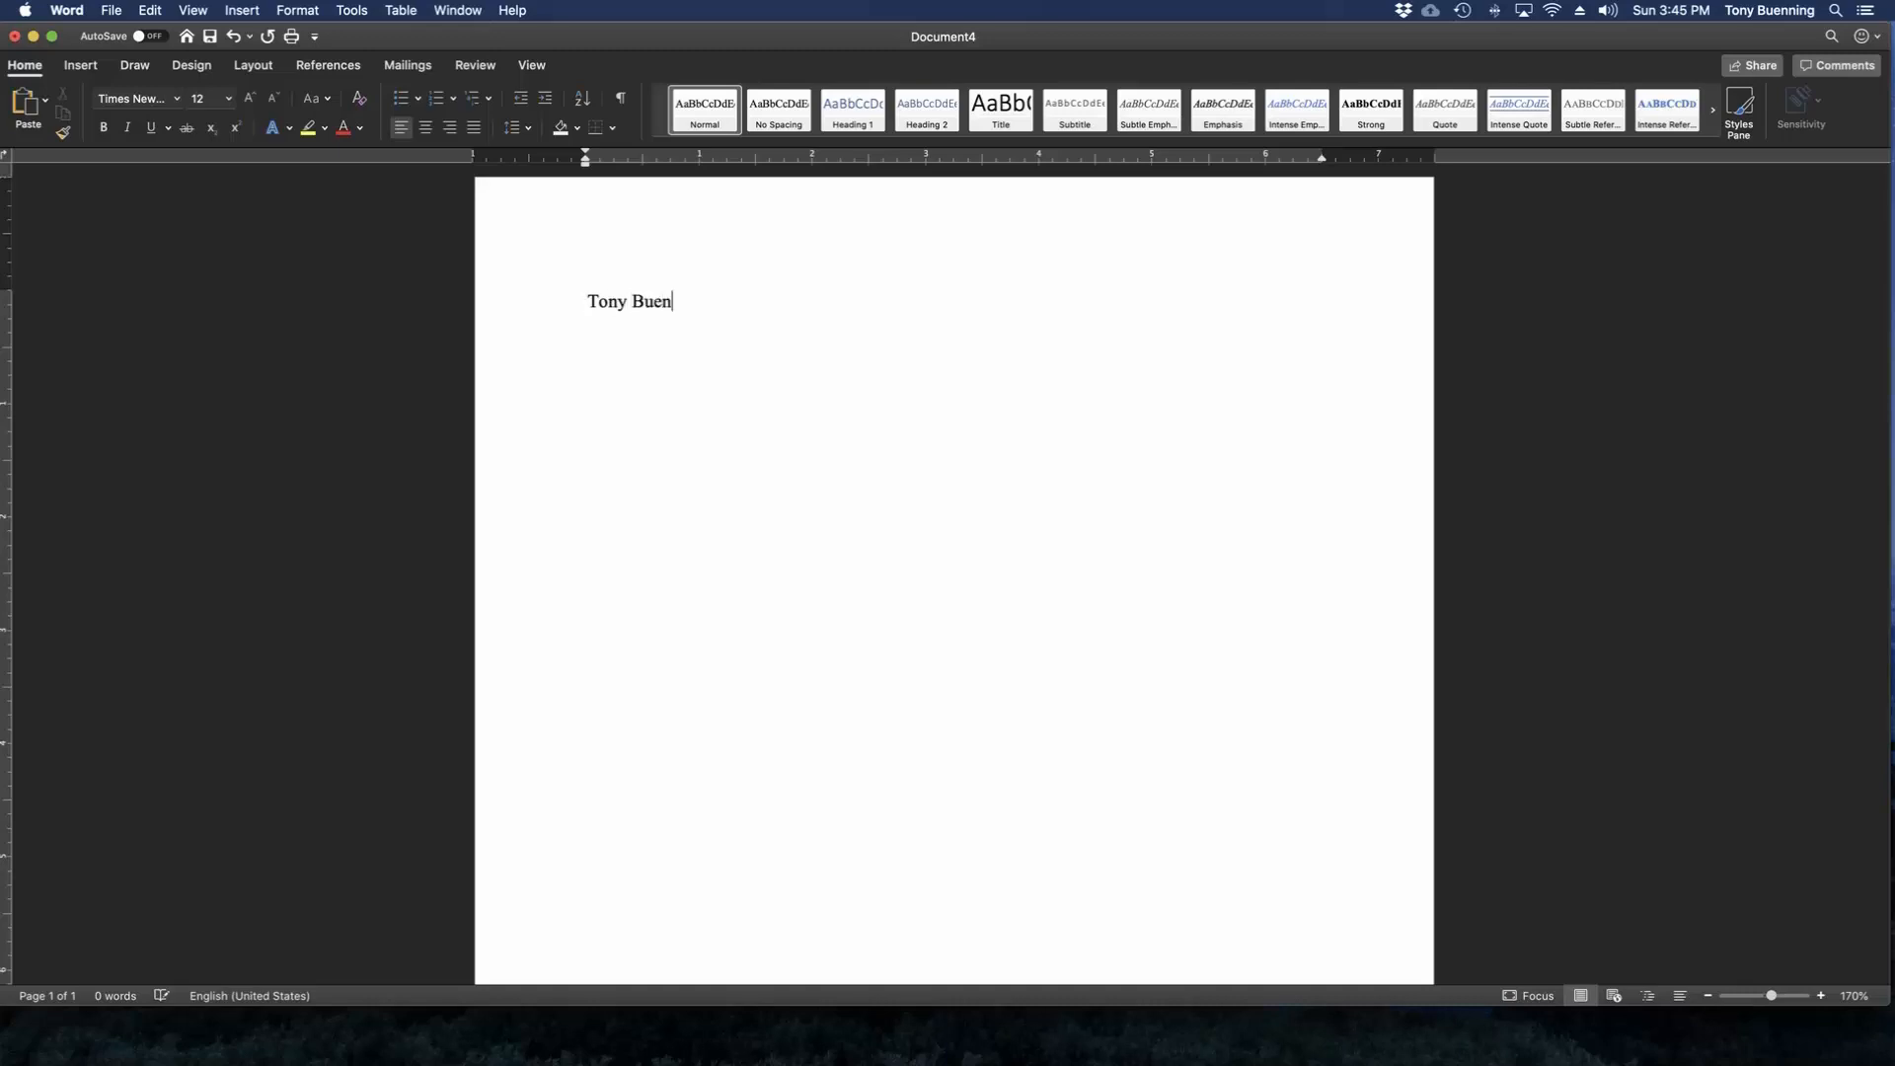
text(ning ENGL)
key(BackSpace)
key(BackSpace)
key(BackSpace)
key(BackSpace)
text(M)
key(BackSpace)
text(Prof. Buenning)
key(Return)
Add the course line "ENGL 2322" and the date line "8 December 2019" below the professor's name.
text(EN)
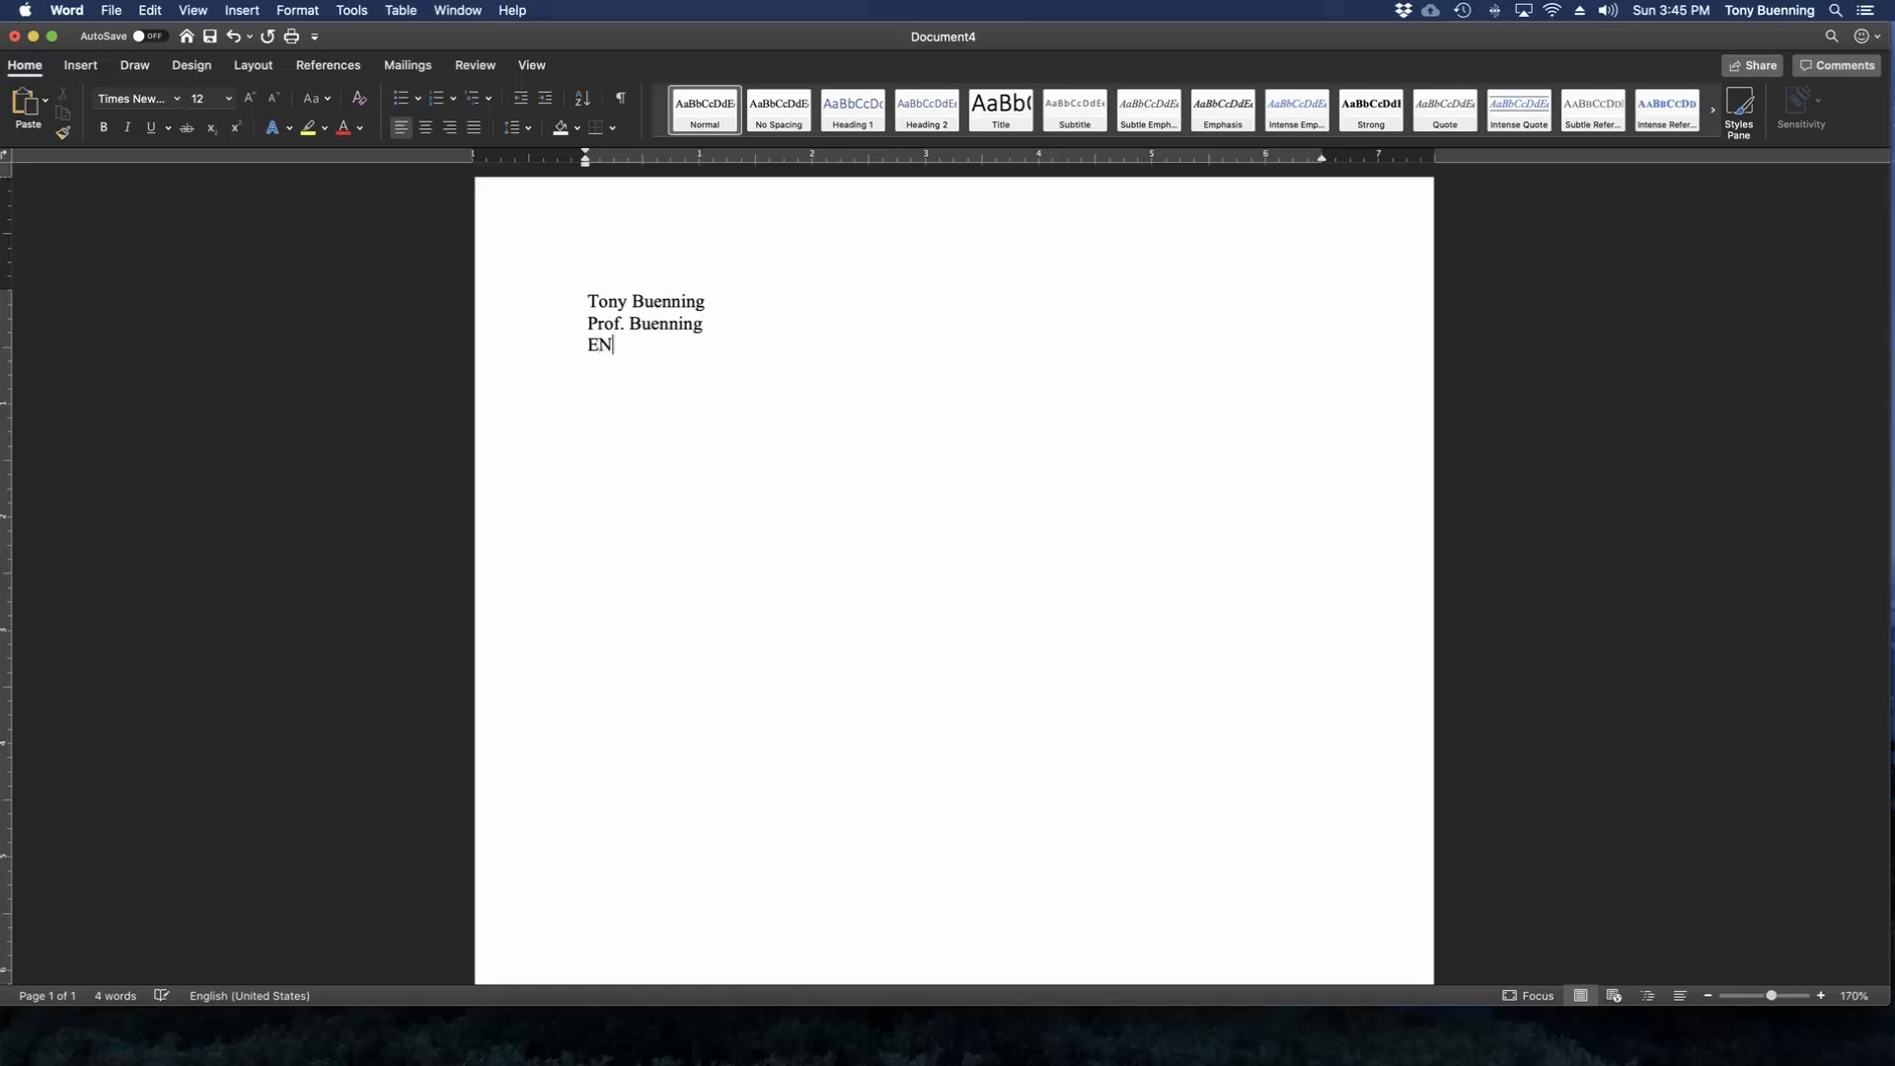
text(GL 2322)
key(Return)
text(8 December 2019)
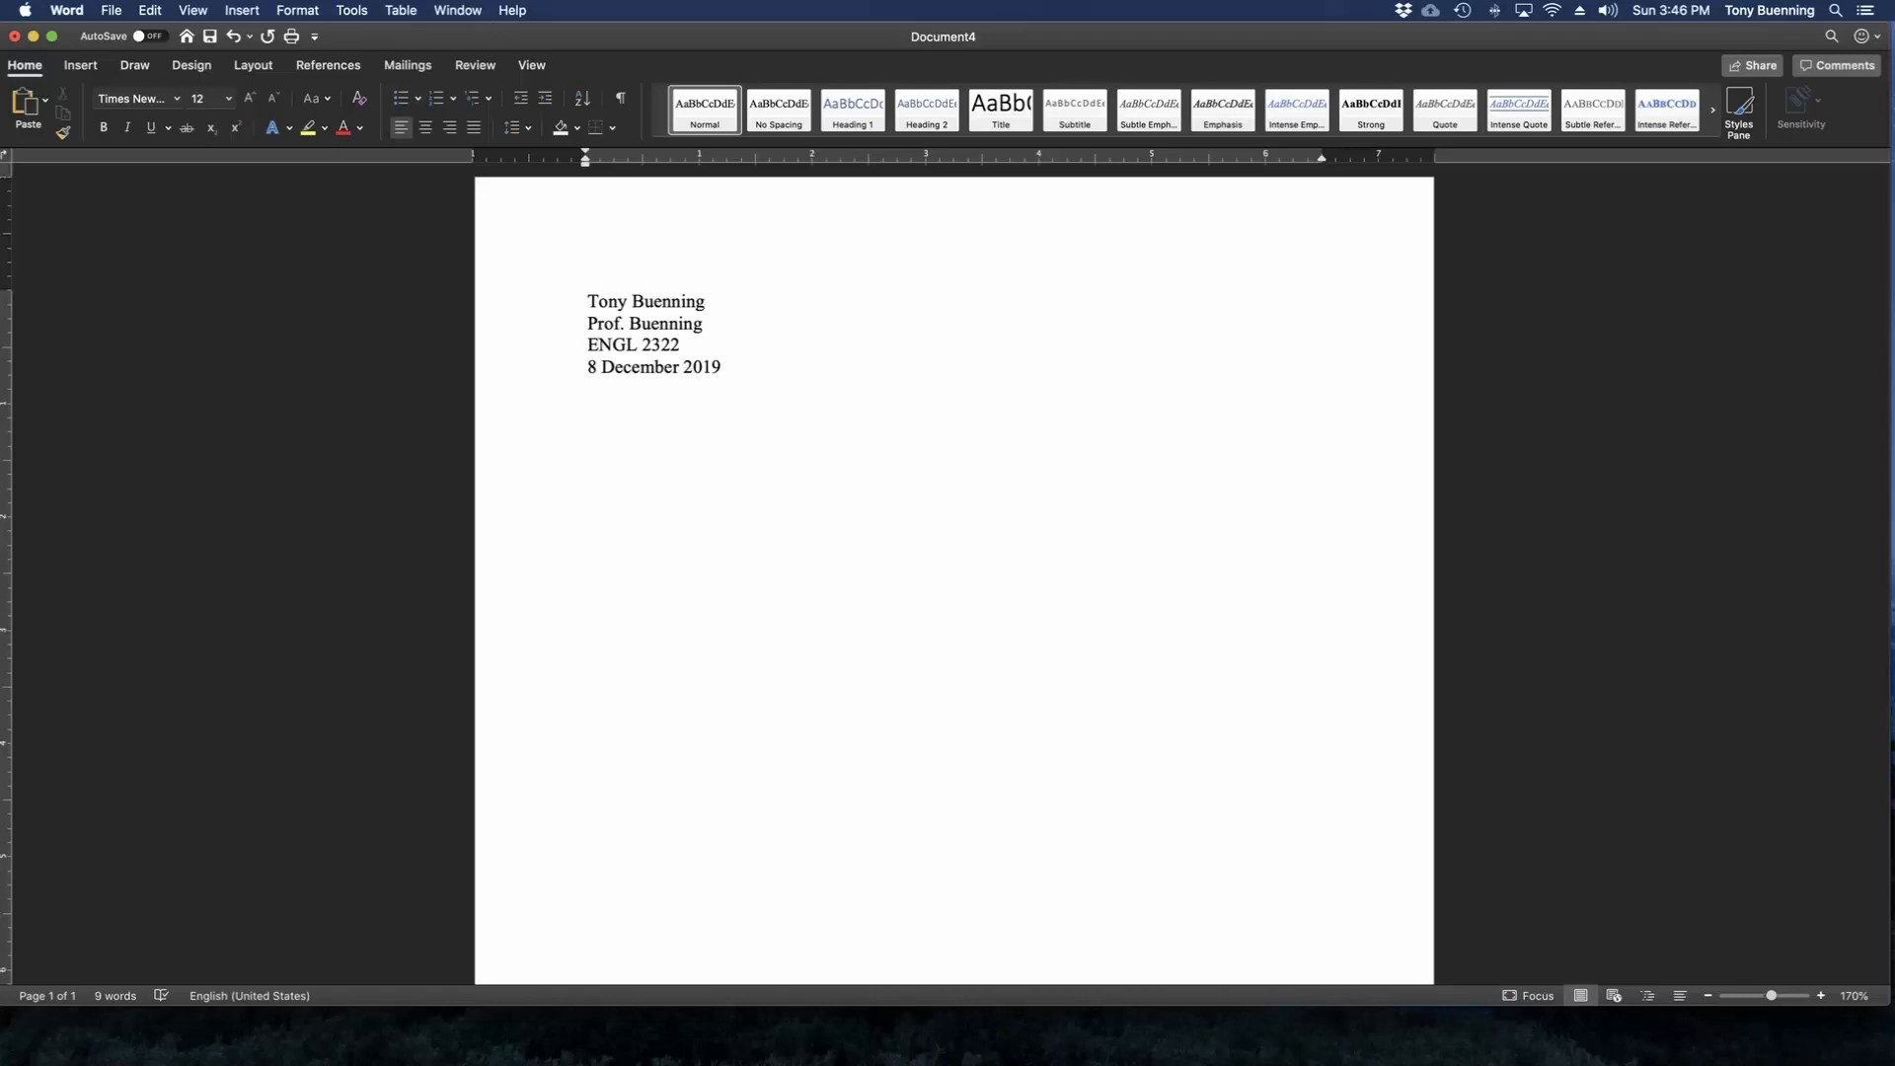
Add the centered title "Title of Essay" on a new line below the date.
key(Return)
click(428, 131)
text(Title of Essay)
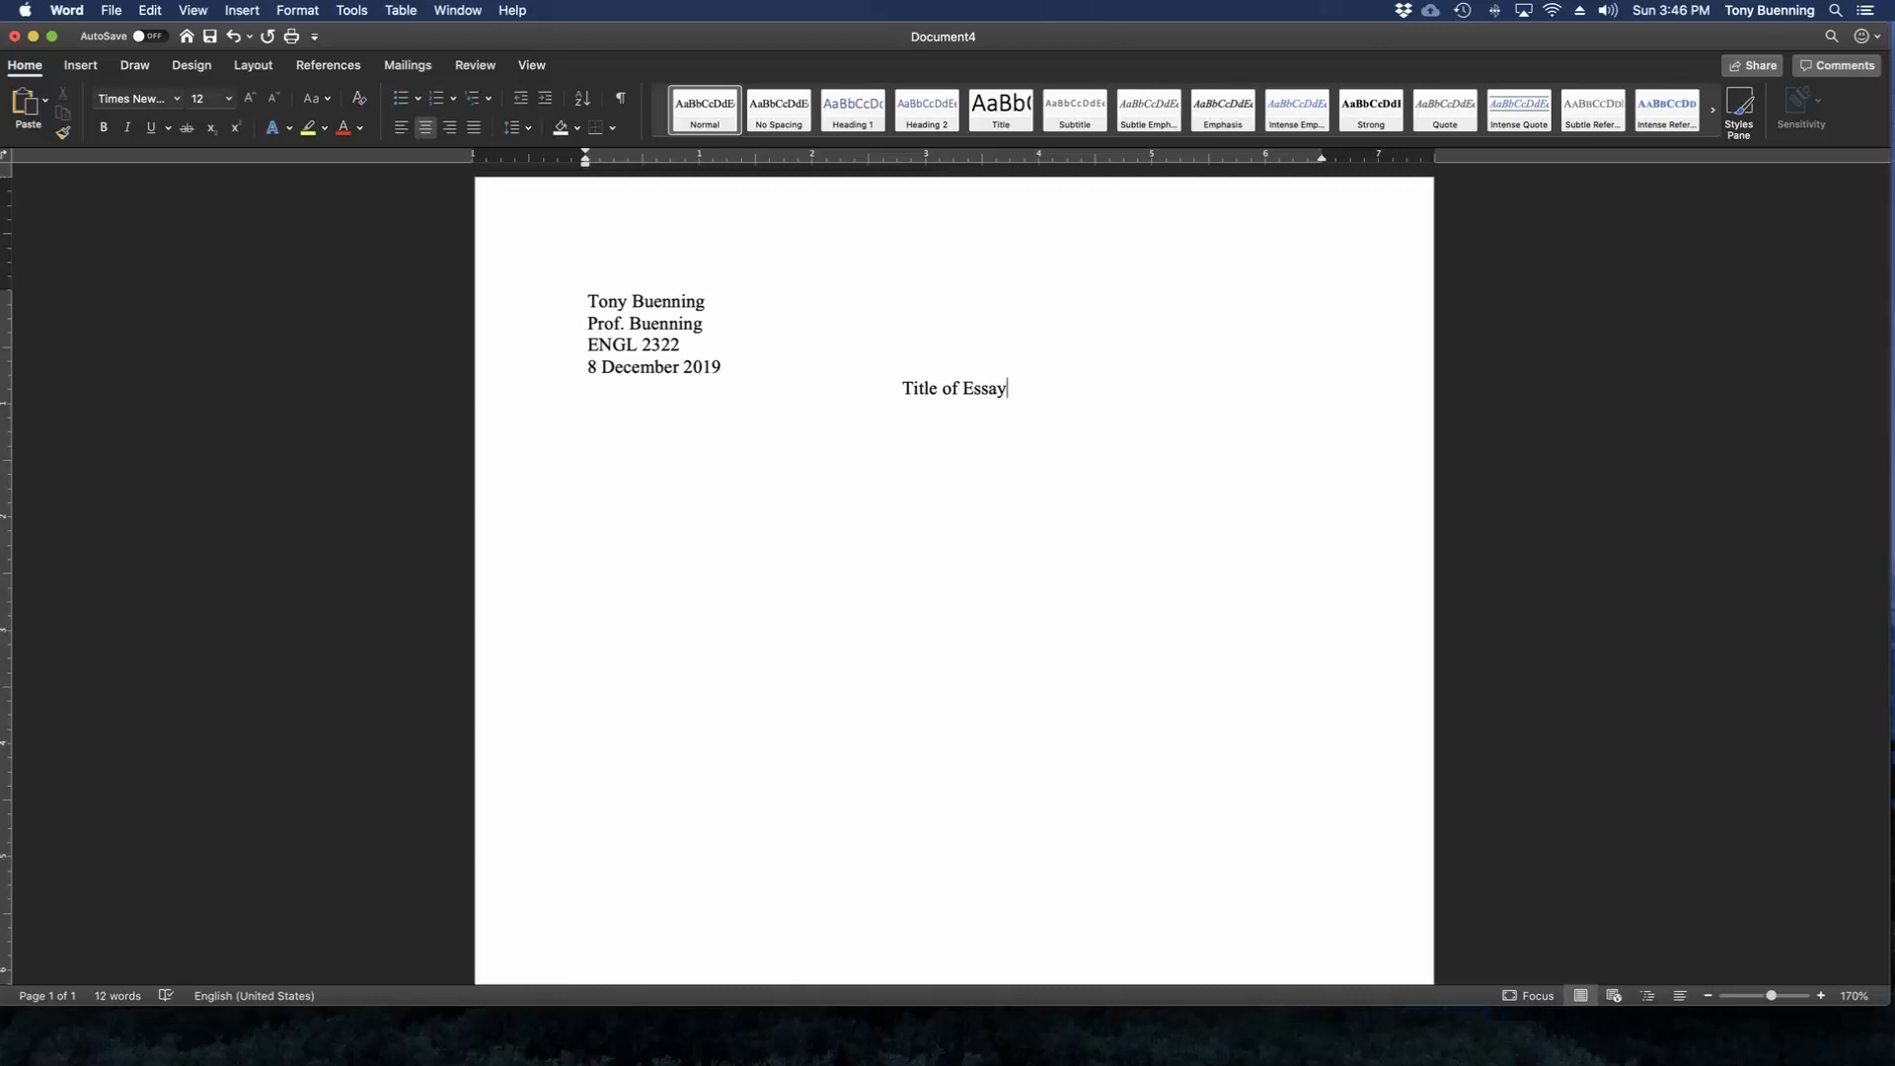
Add a left-aligned, indented first paragraph reading "Start essay here." below the title.
key(Return)
key(super+l)
text(Start essay here.)
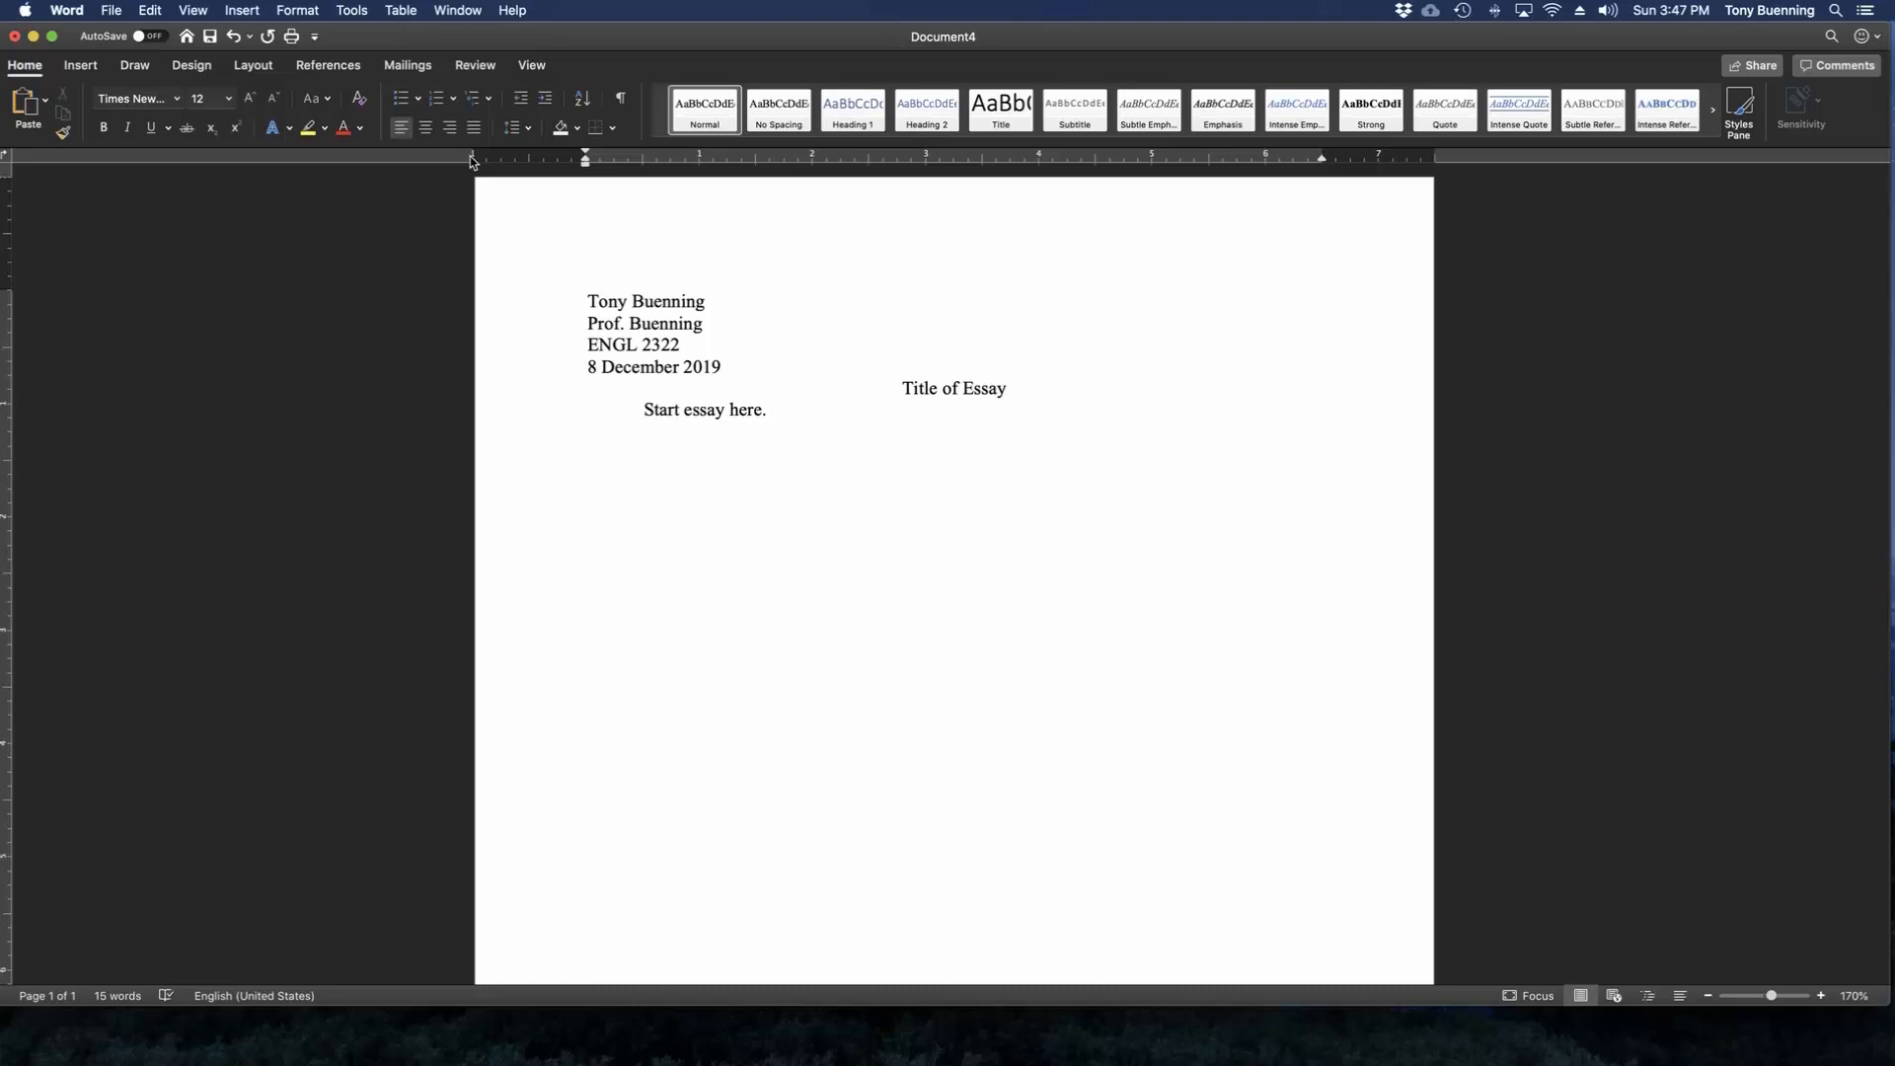
Select the whole document and choose double line spacing in the paragraph settings.
drag(842, 436, 582, 296)
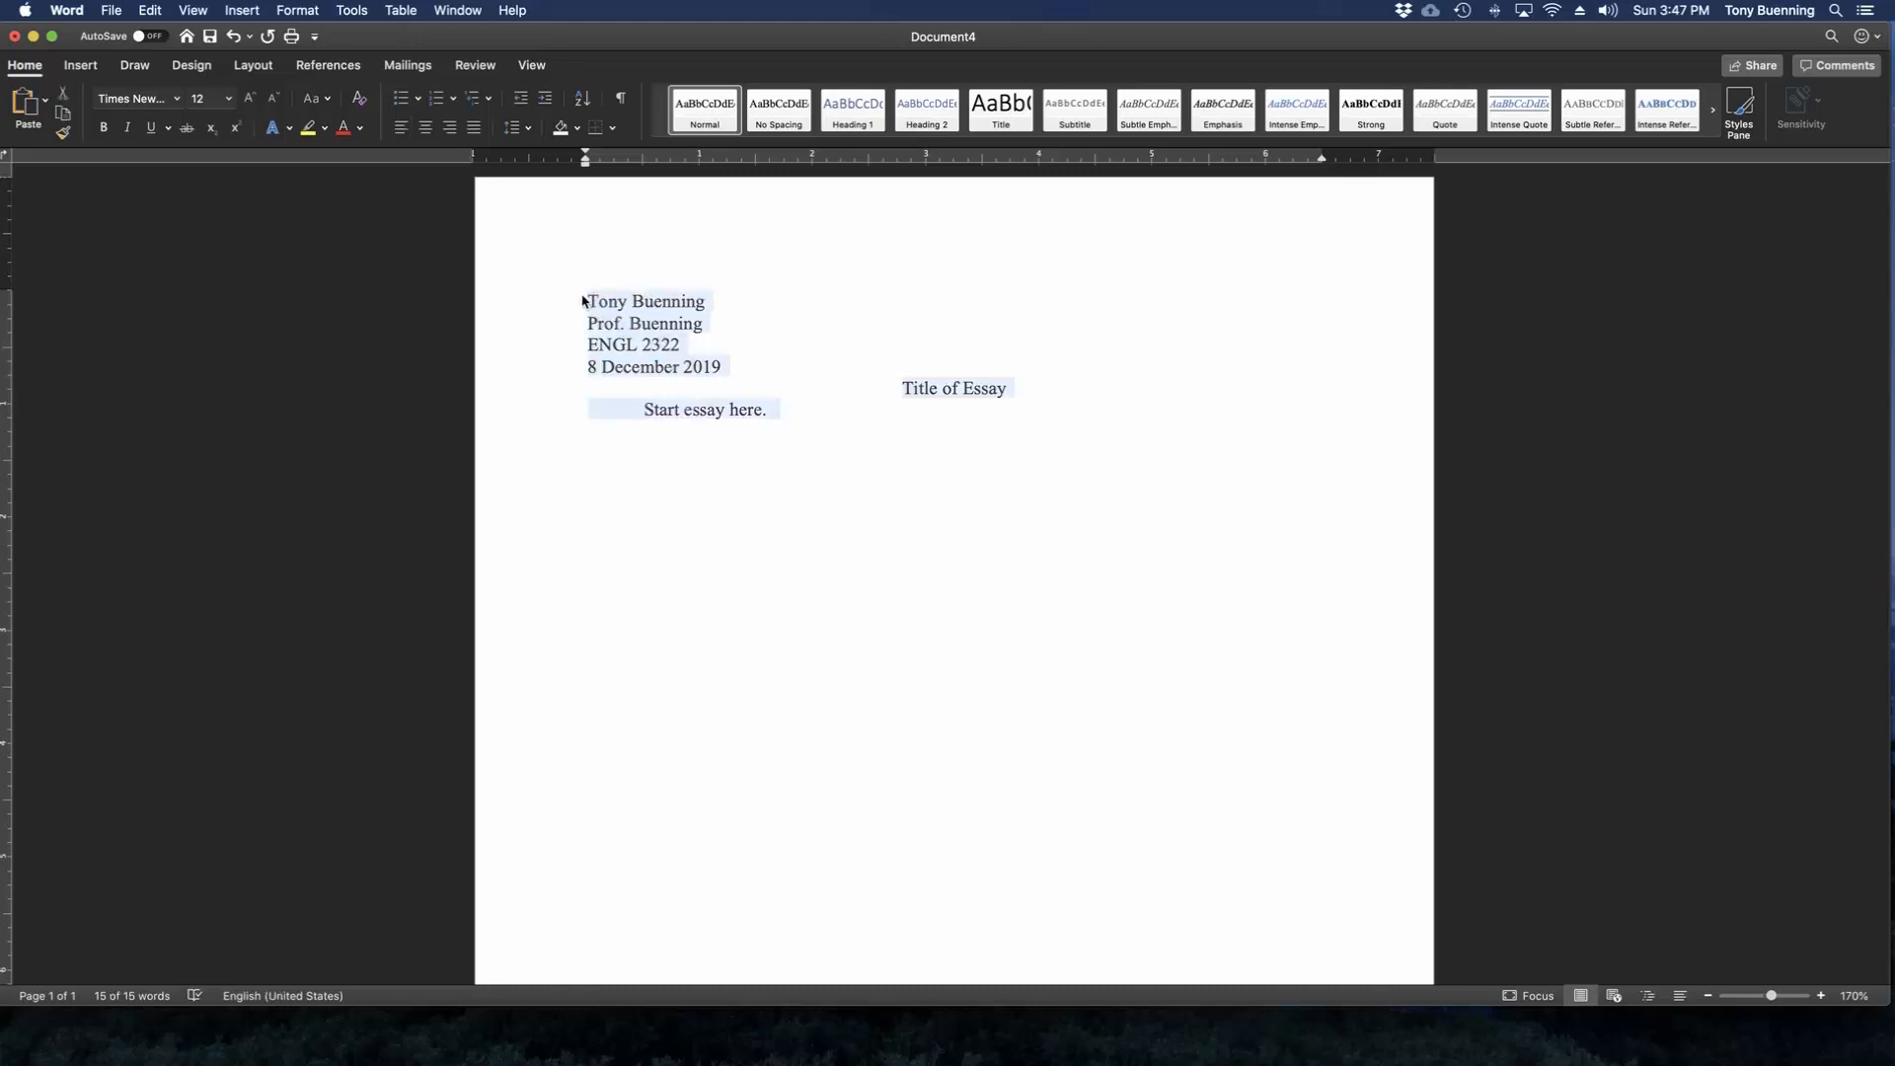
click(873, 422)
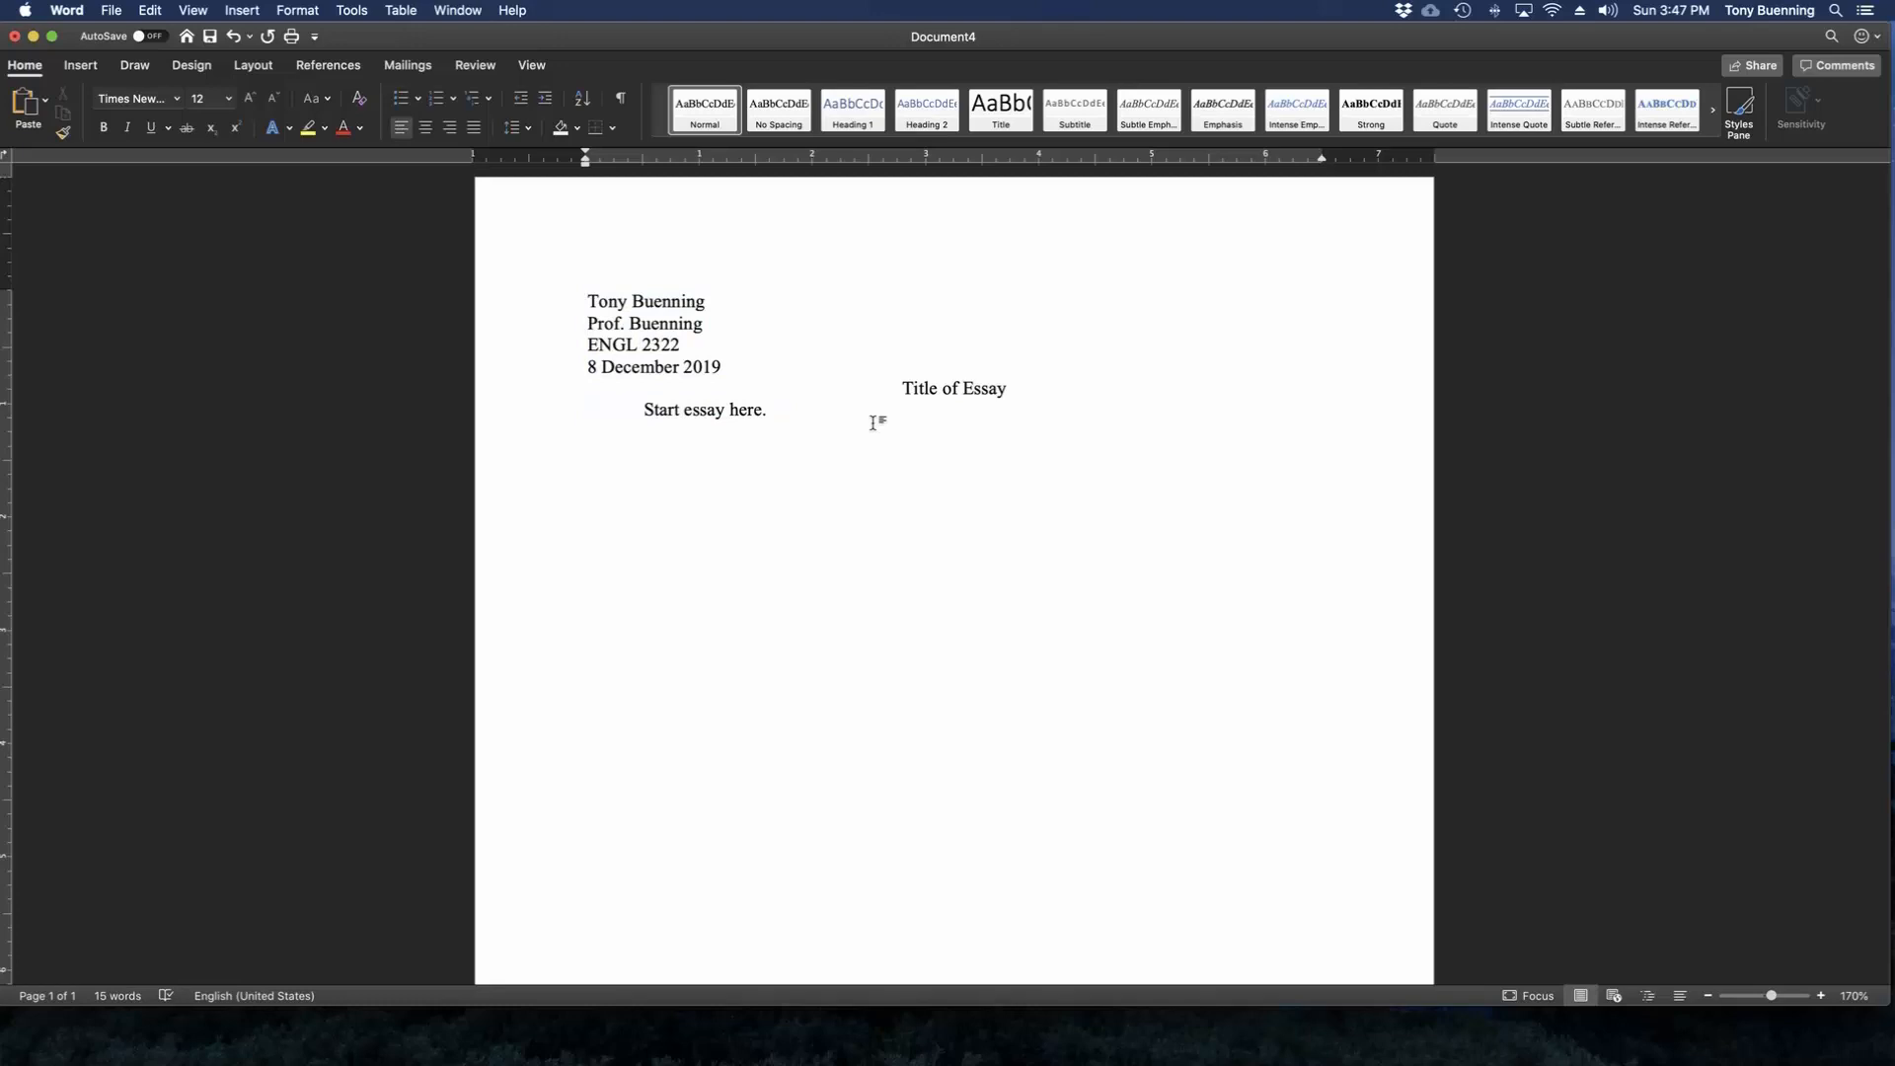
key(super+a)
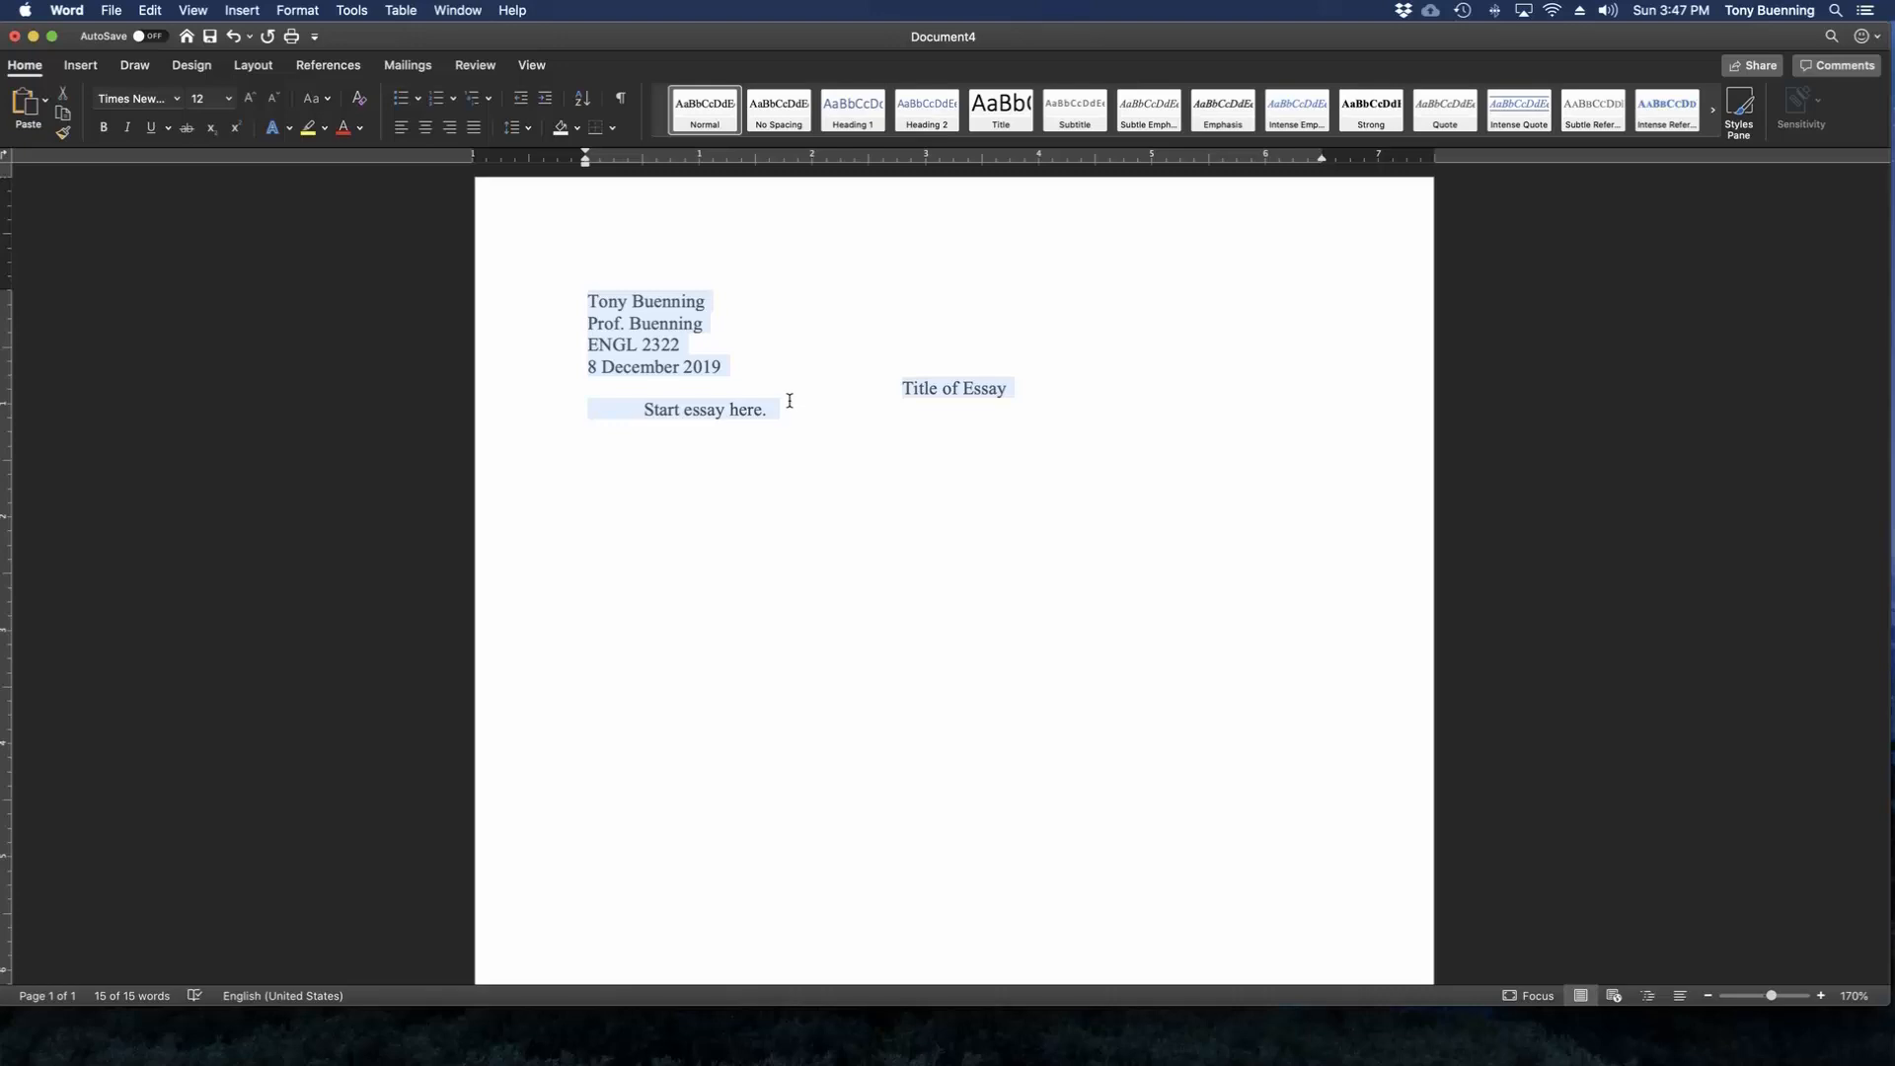
right_click(663, 359)
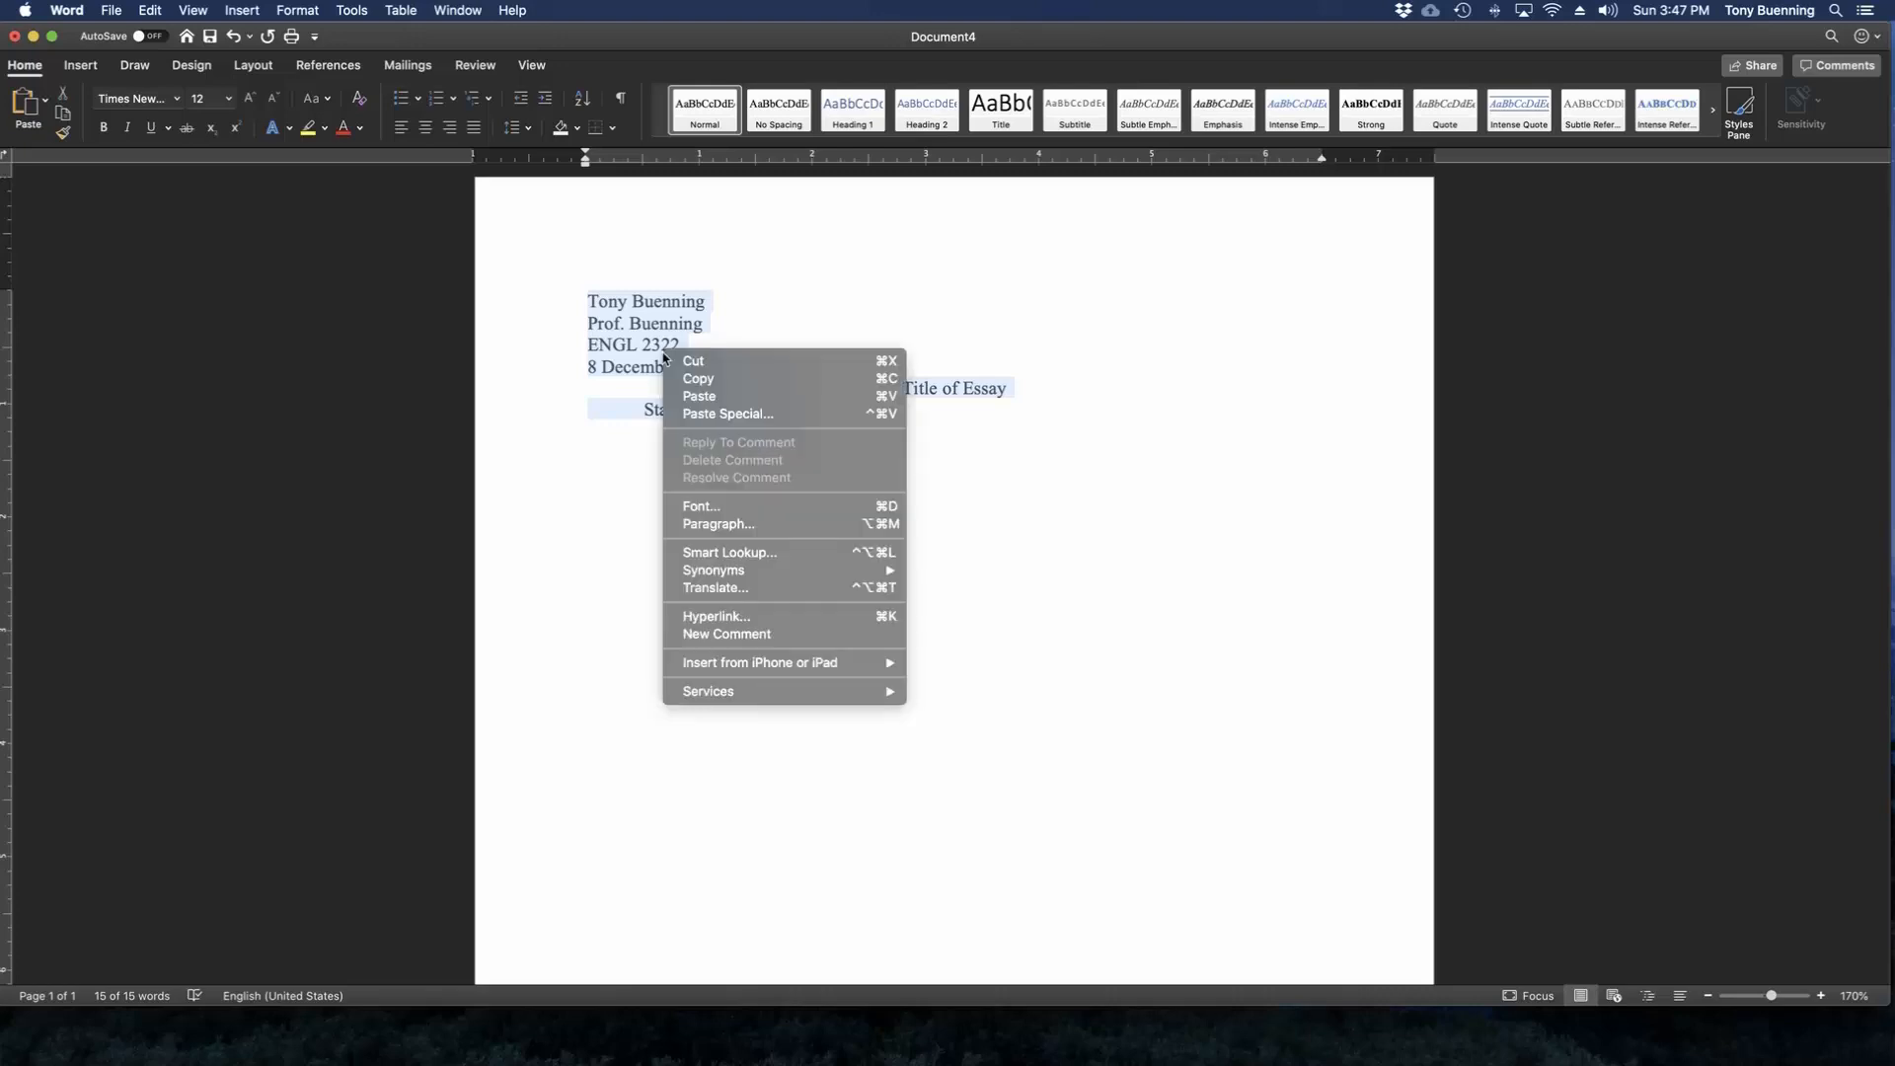
click(975, 425)
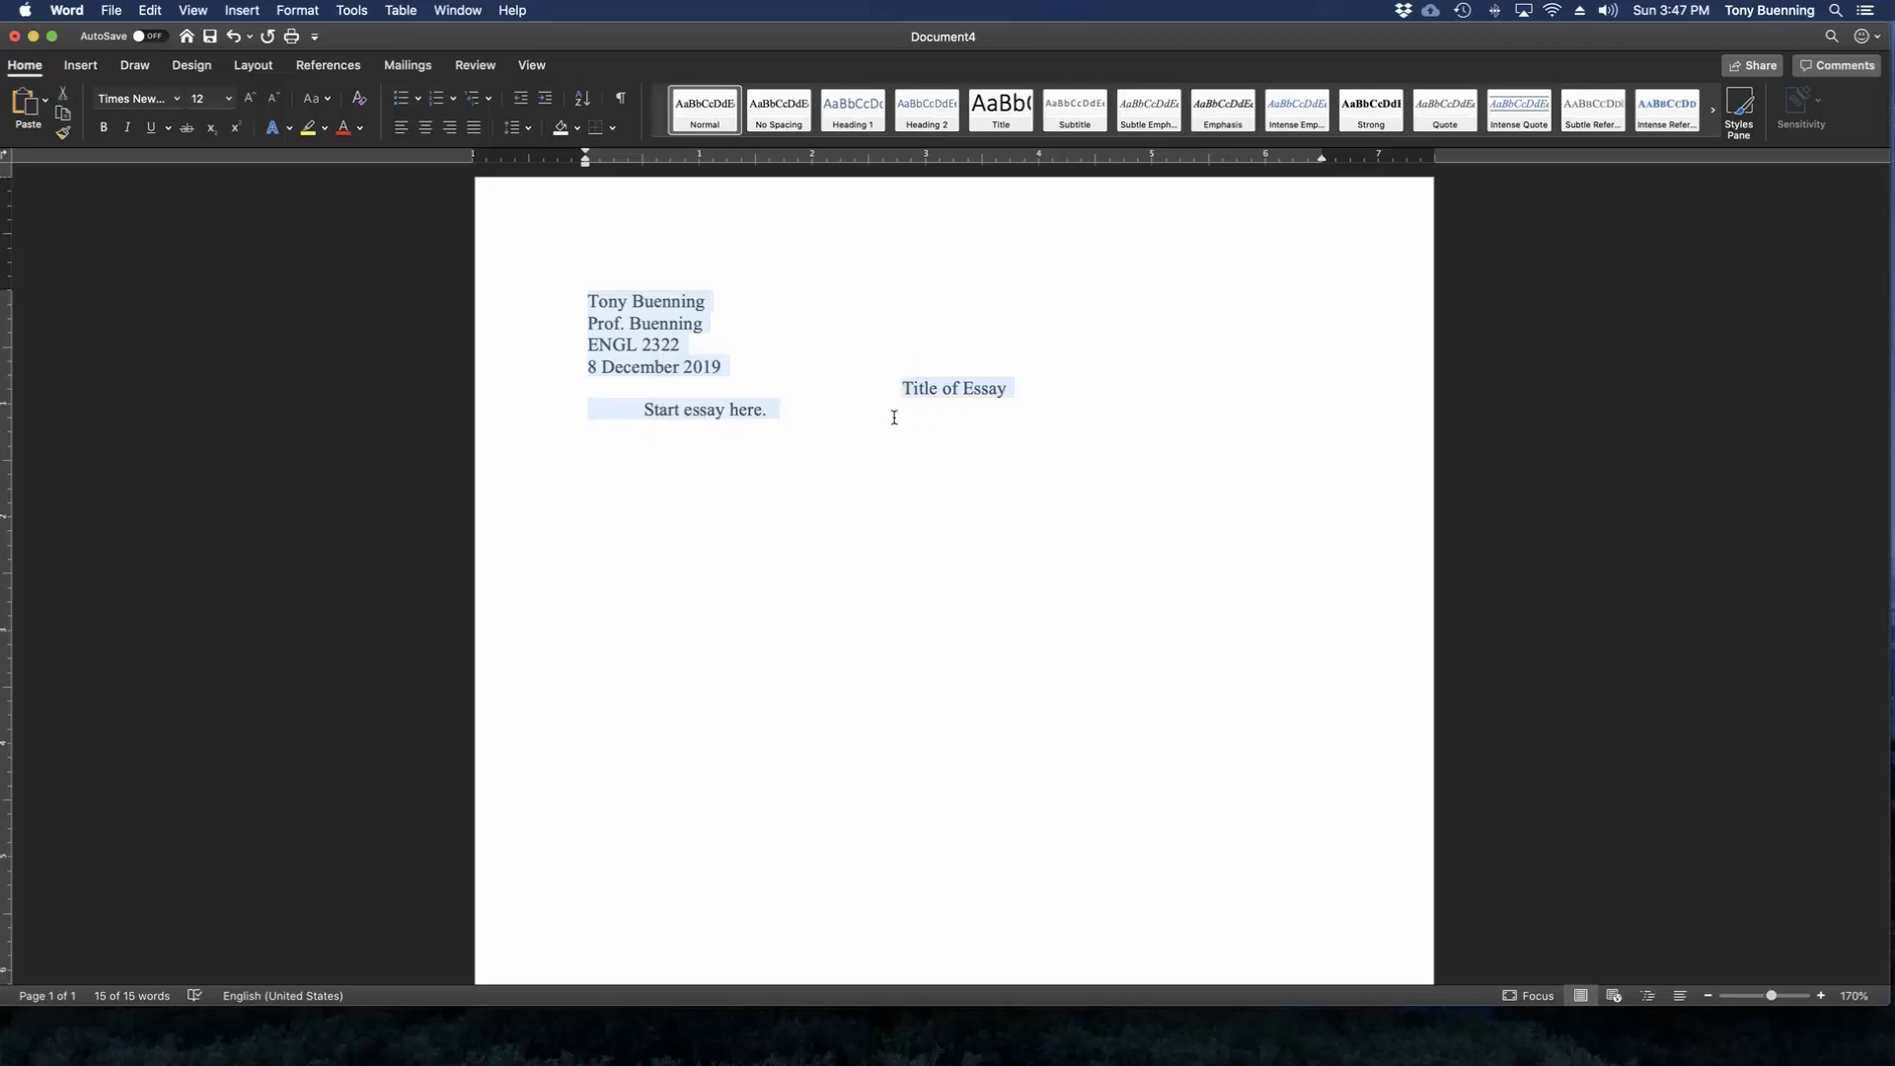
click(310, 12)
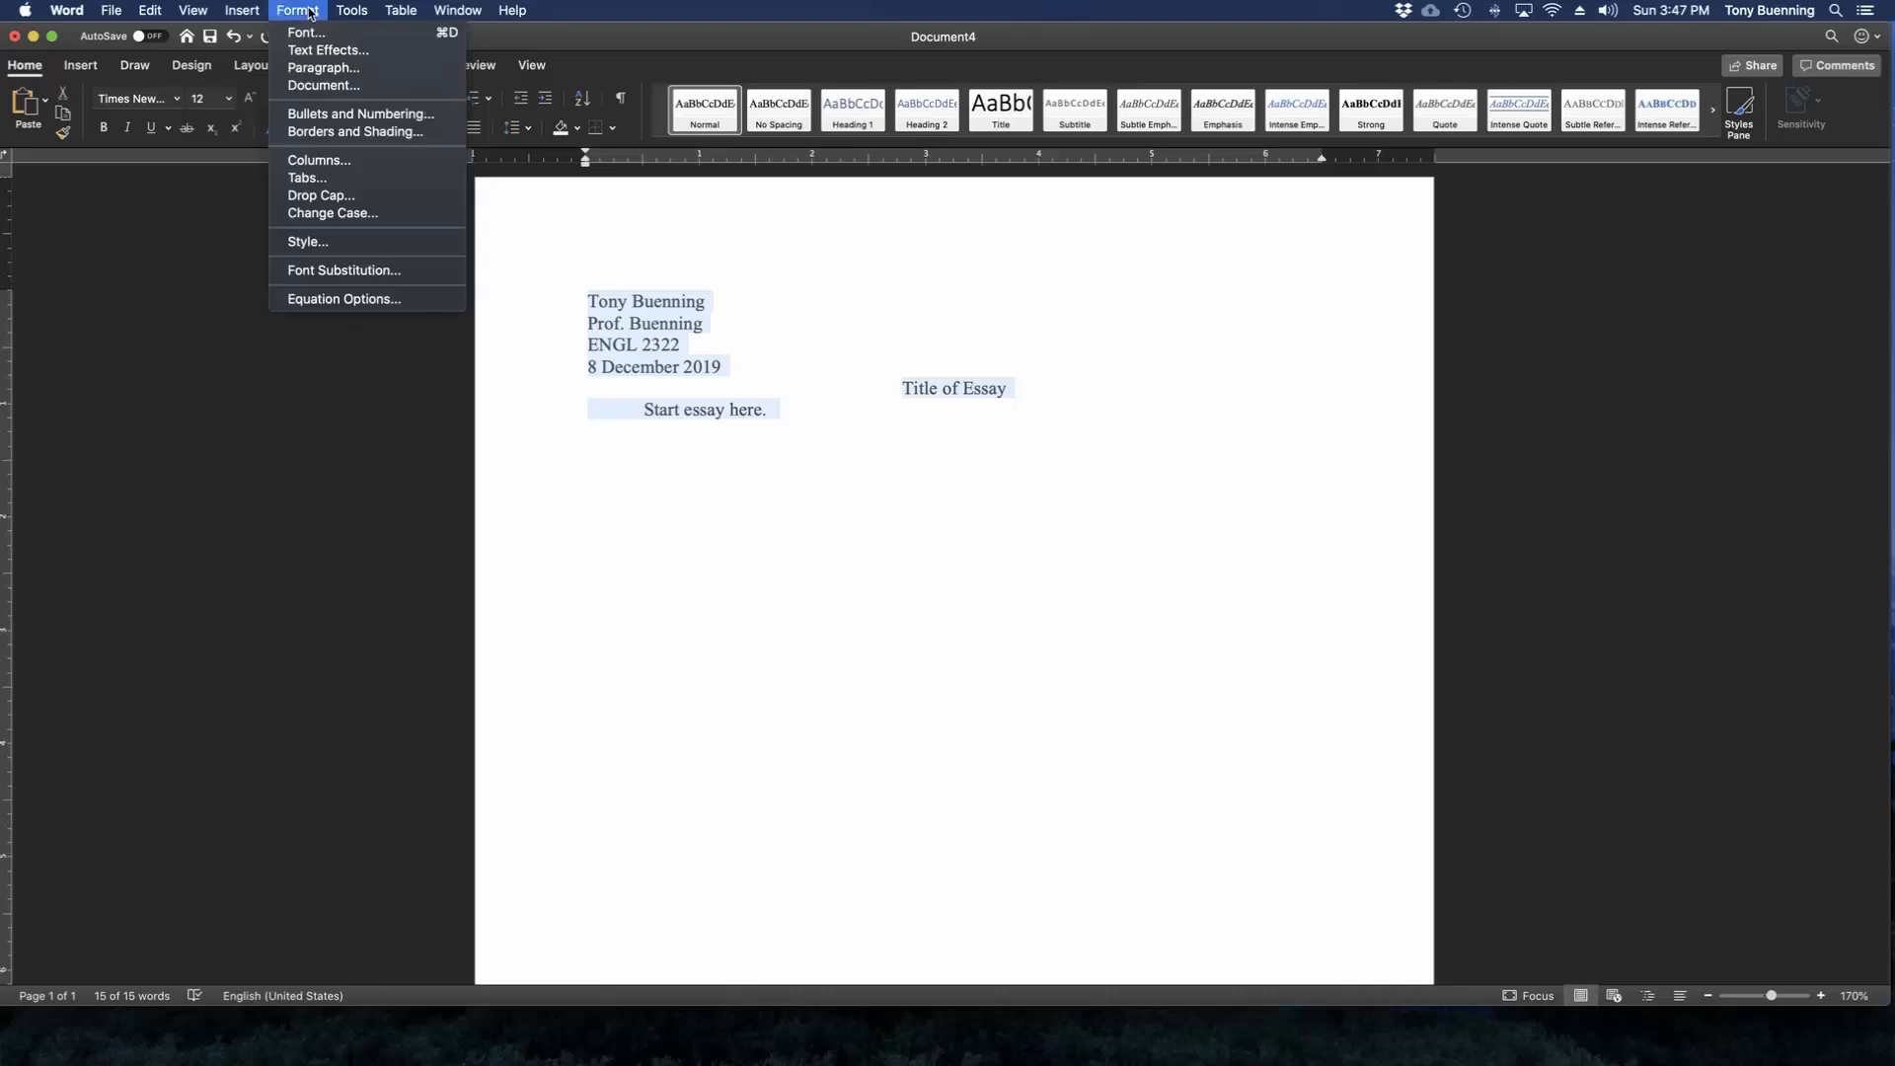
click(325, 71)
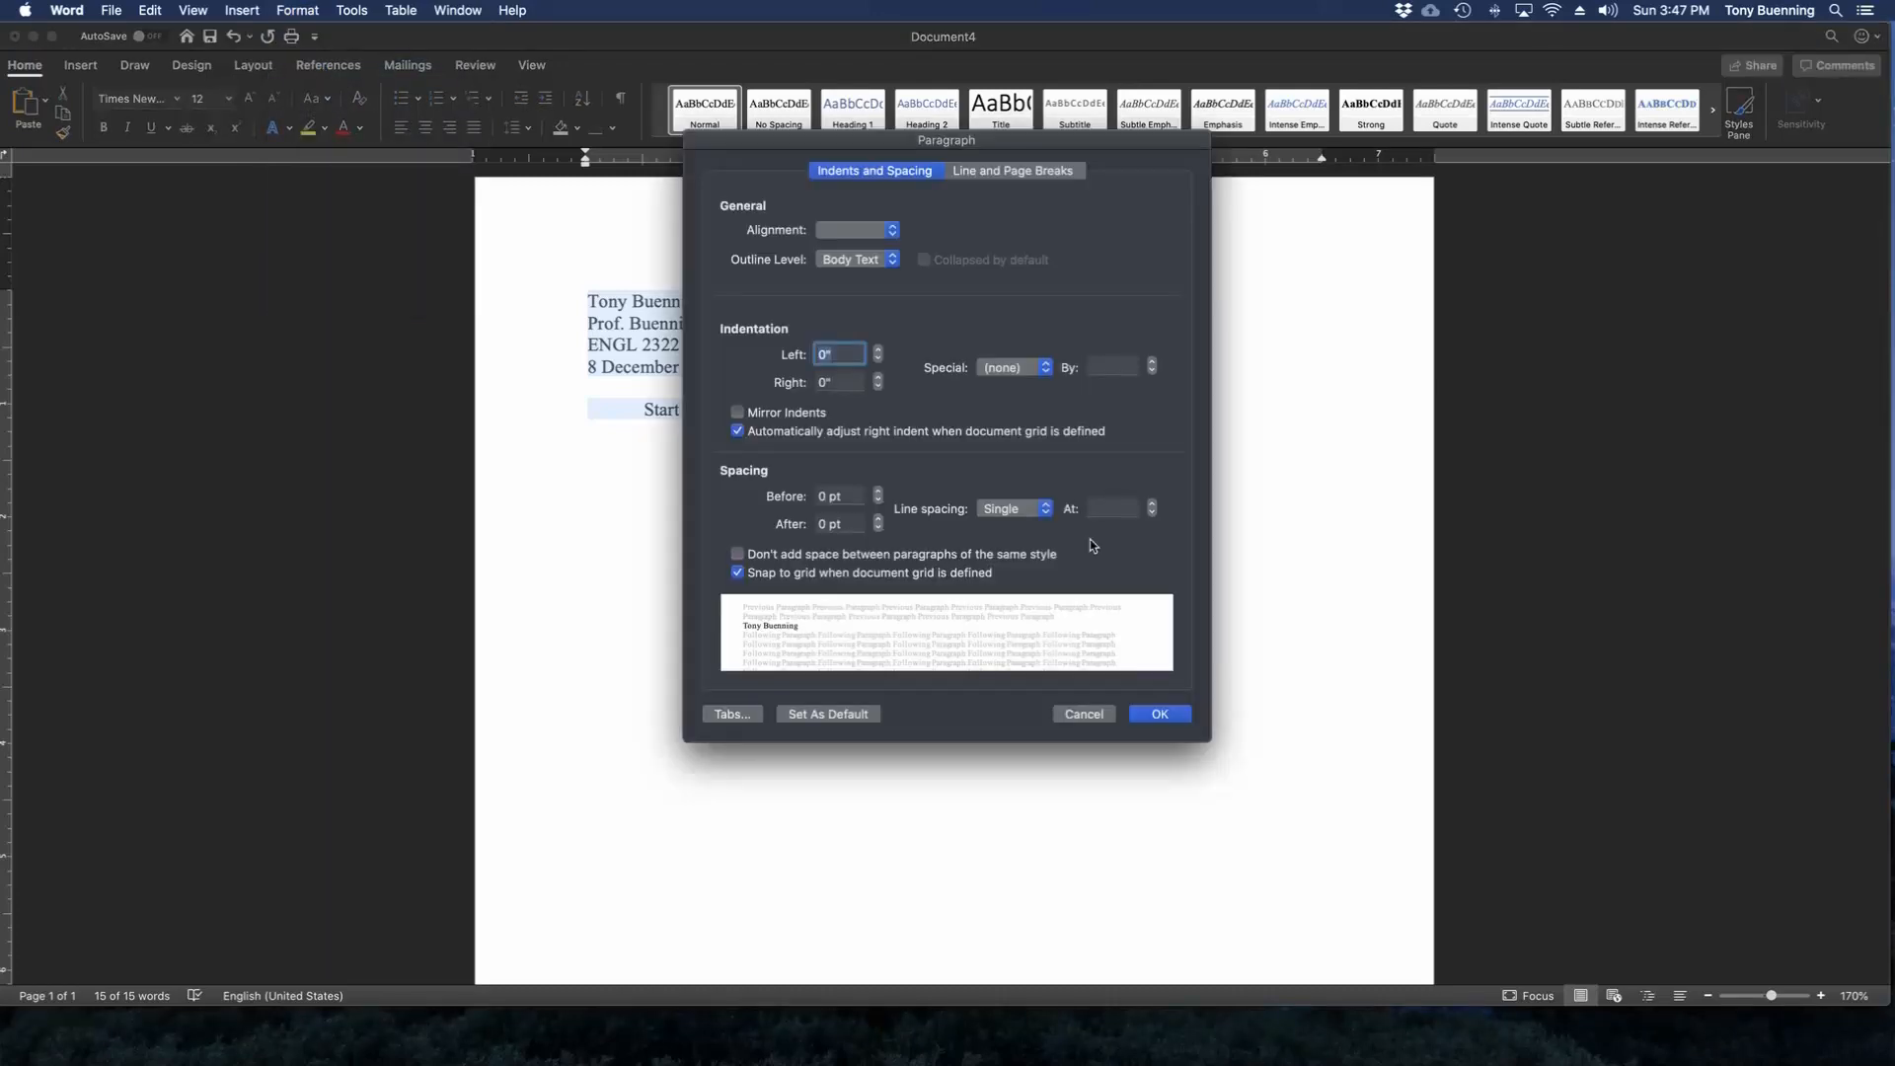
click(1046, 512)
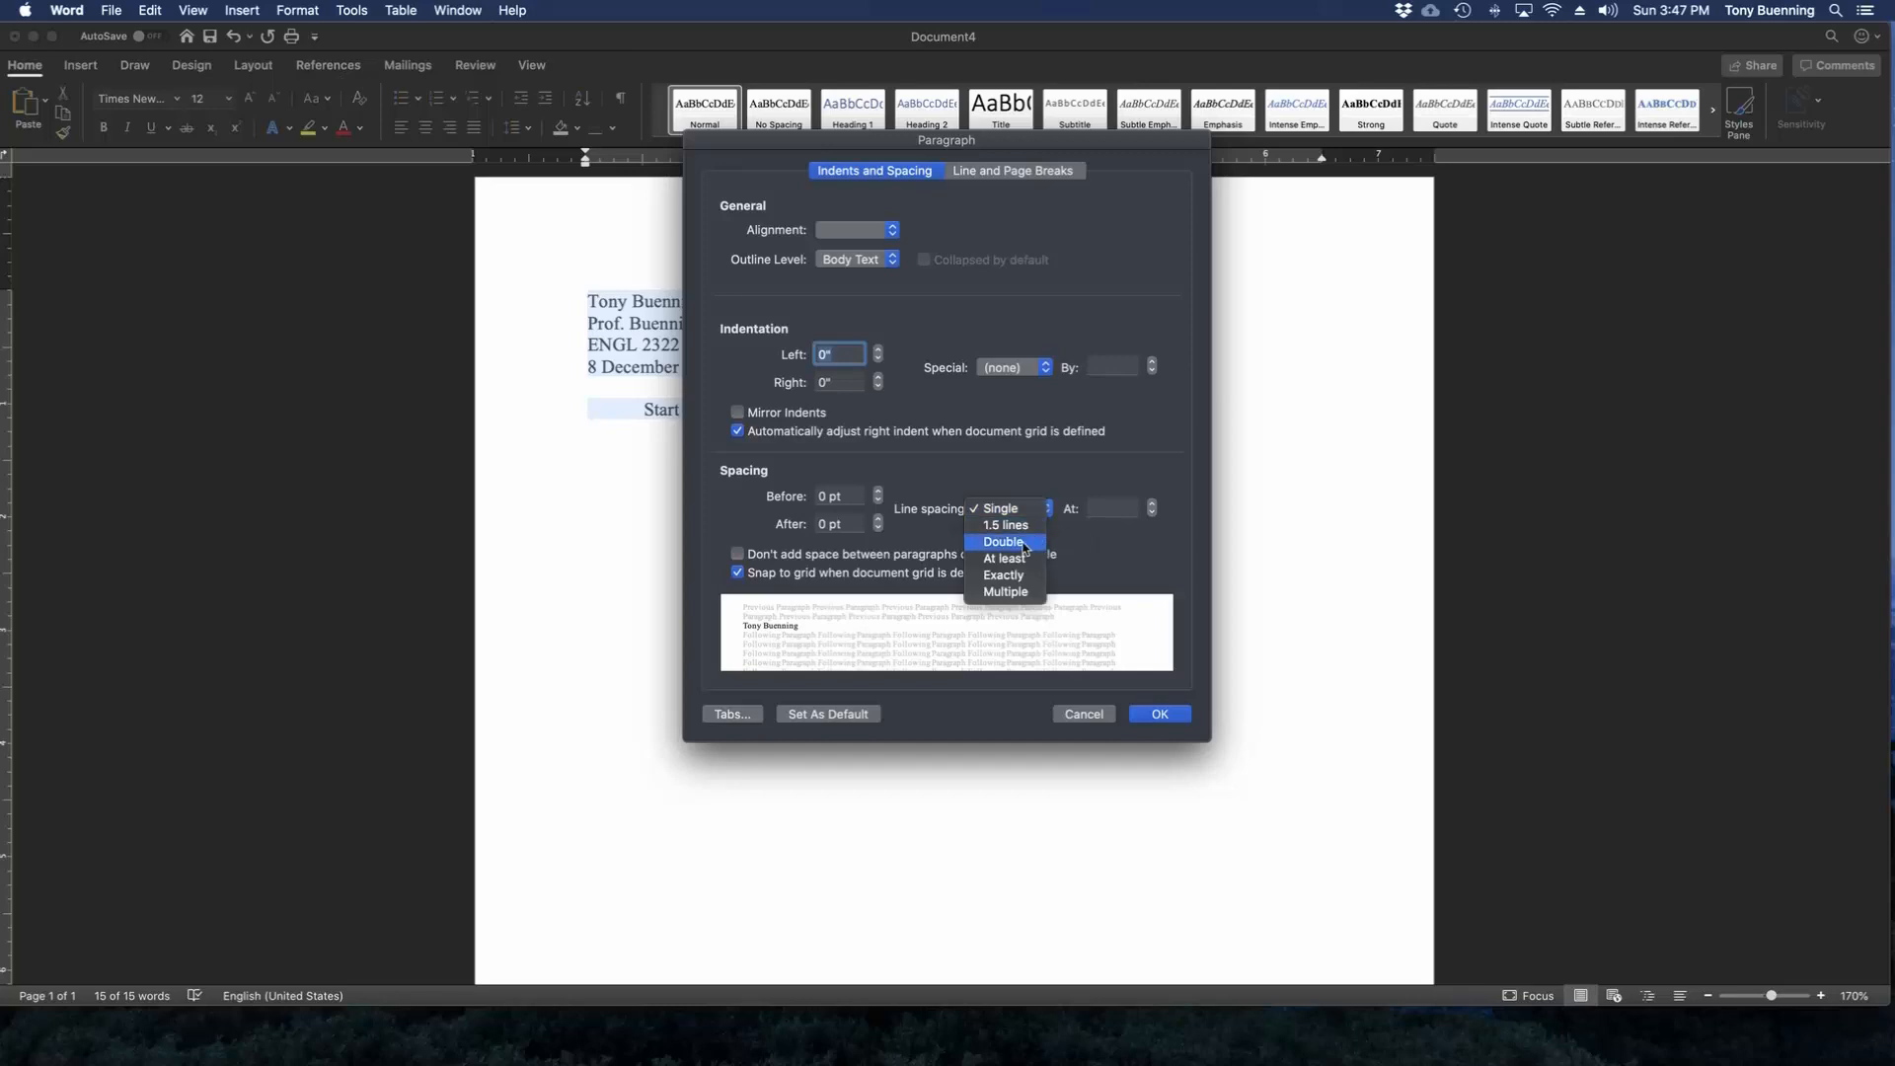
click(1025, 549)
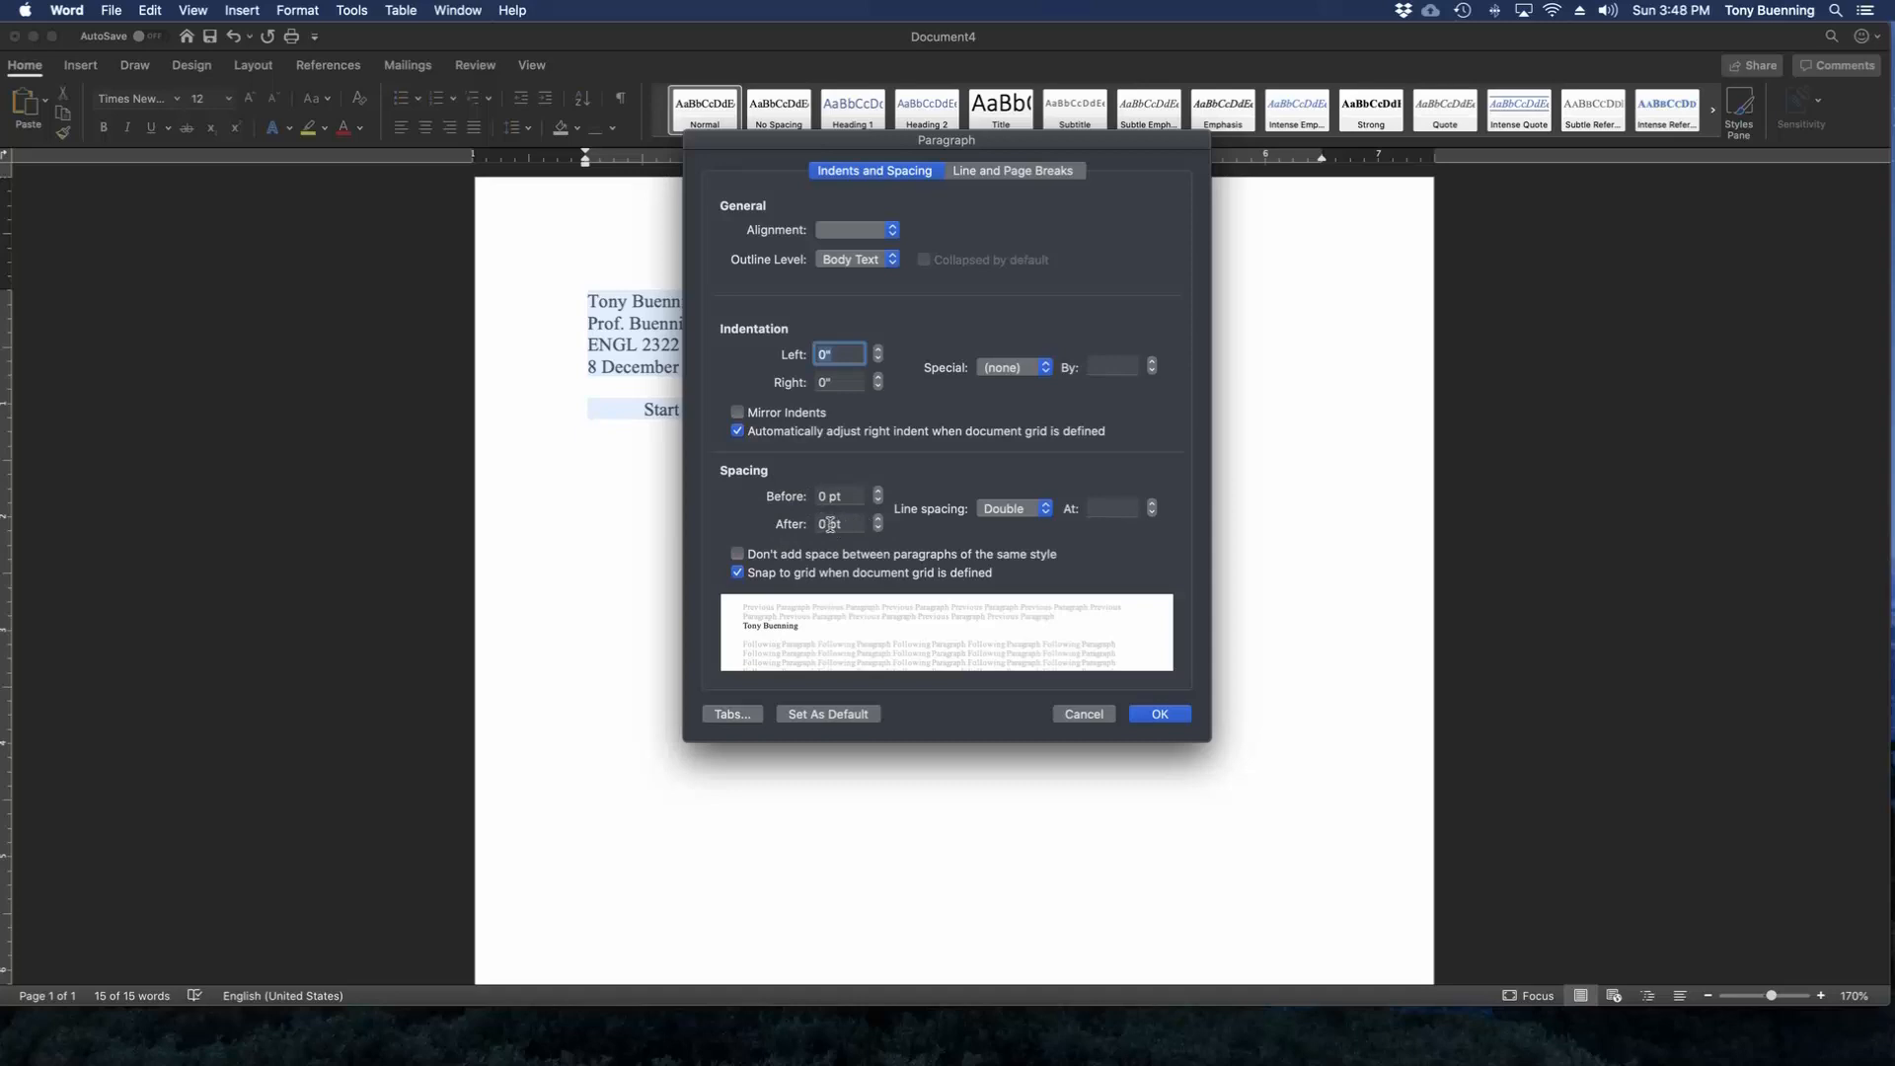
Make the paragraph settings the default for all documents based on the Normal template, then deselect the text.
click(825, 719)
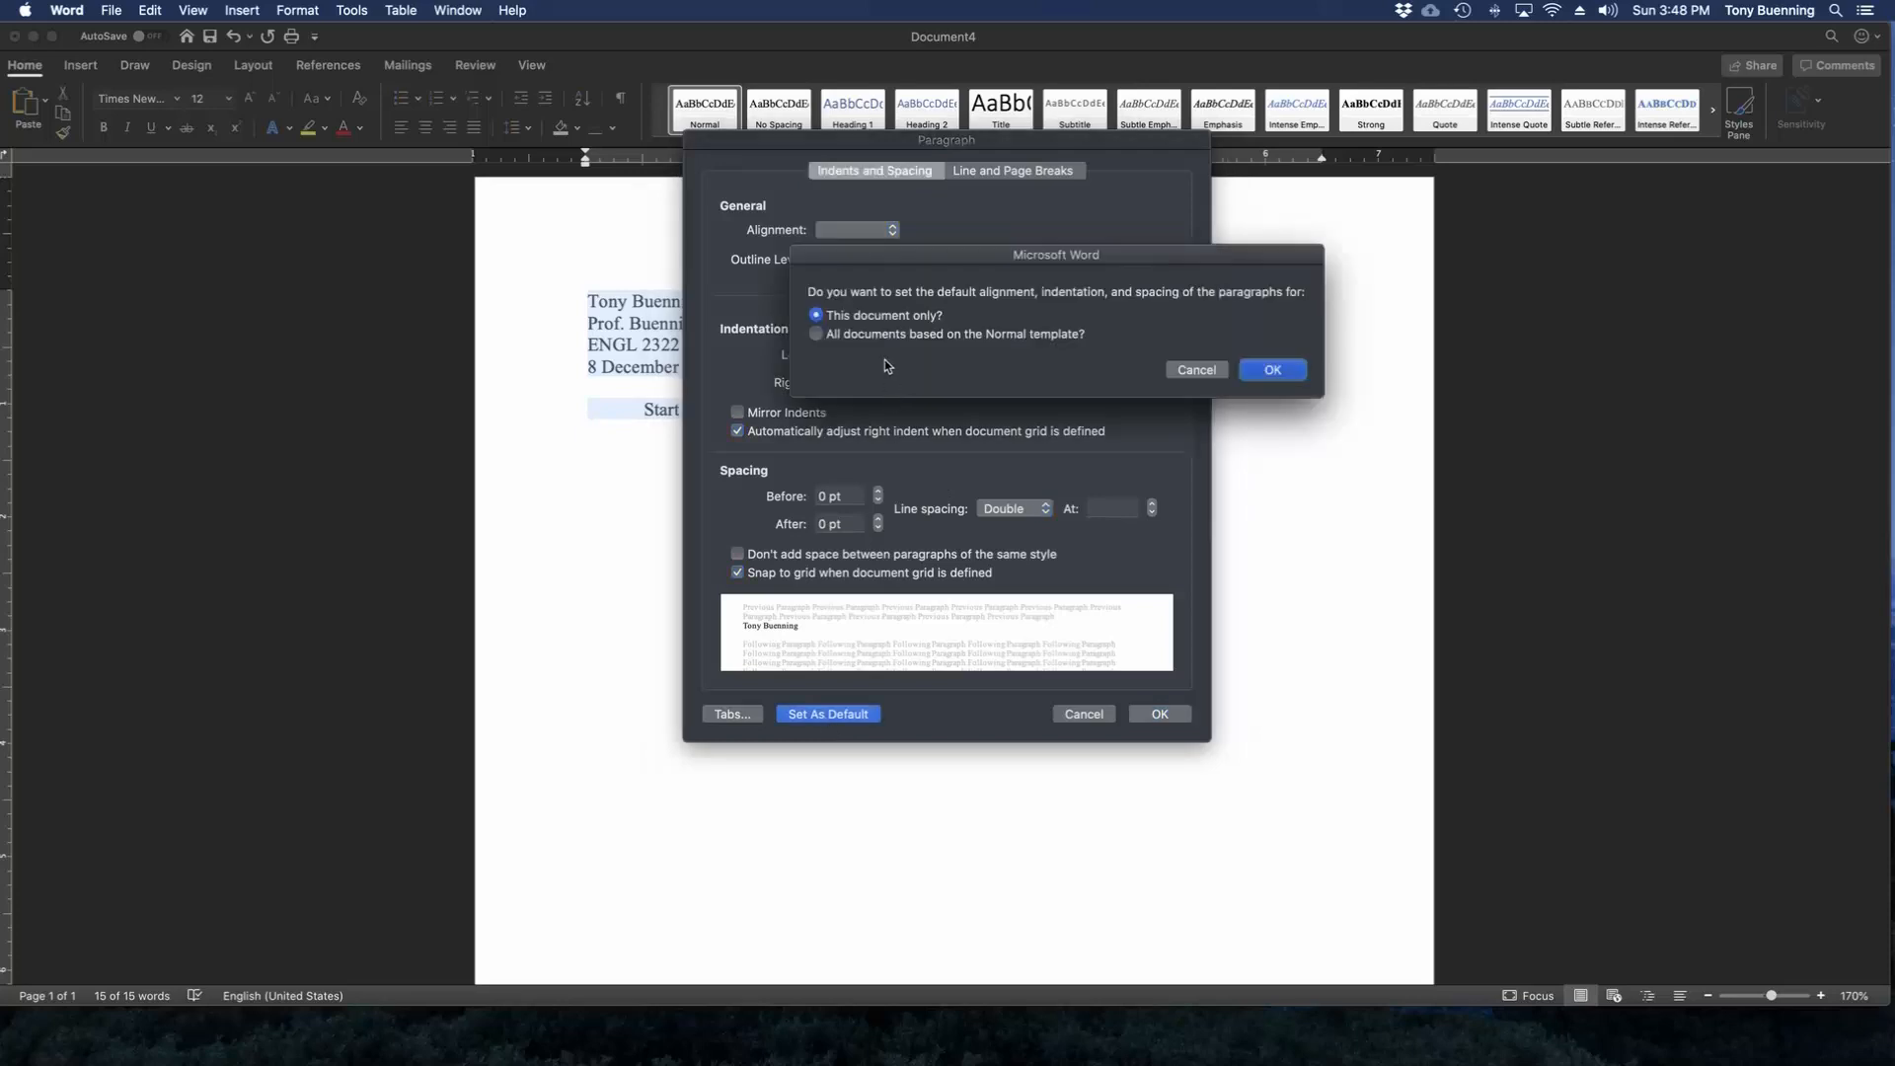
click(868, 337)
click(1283, 370)
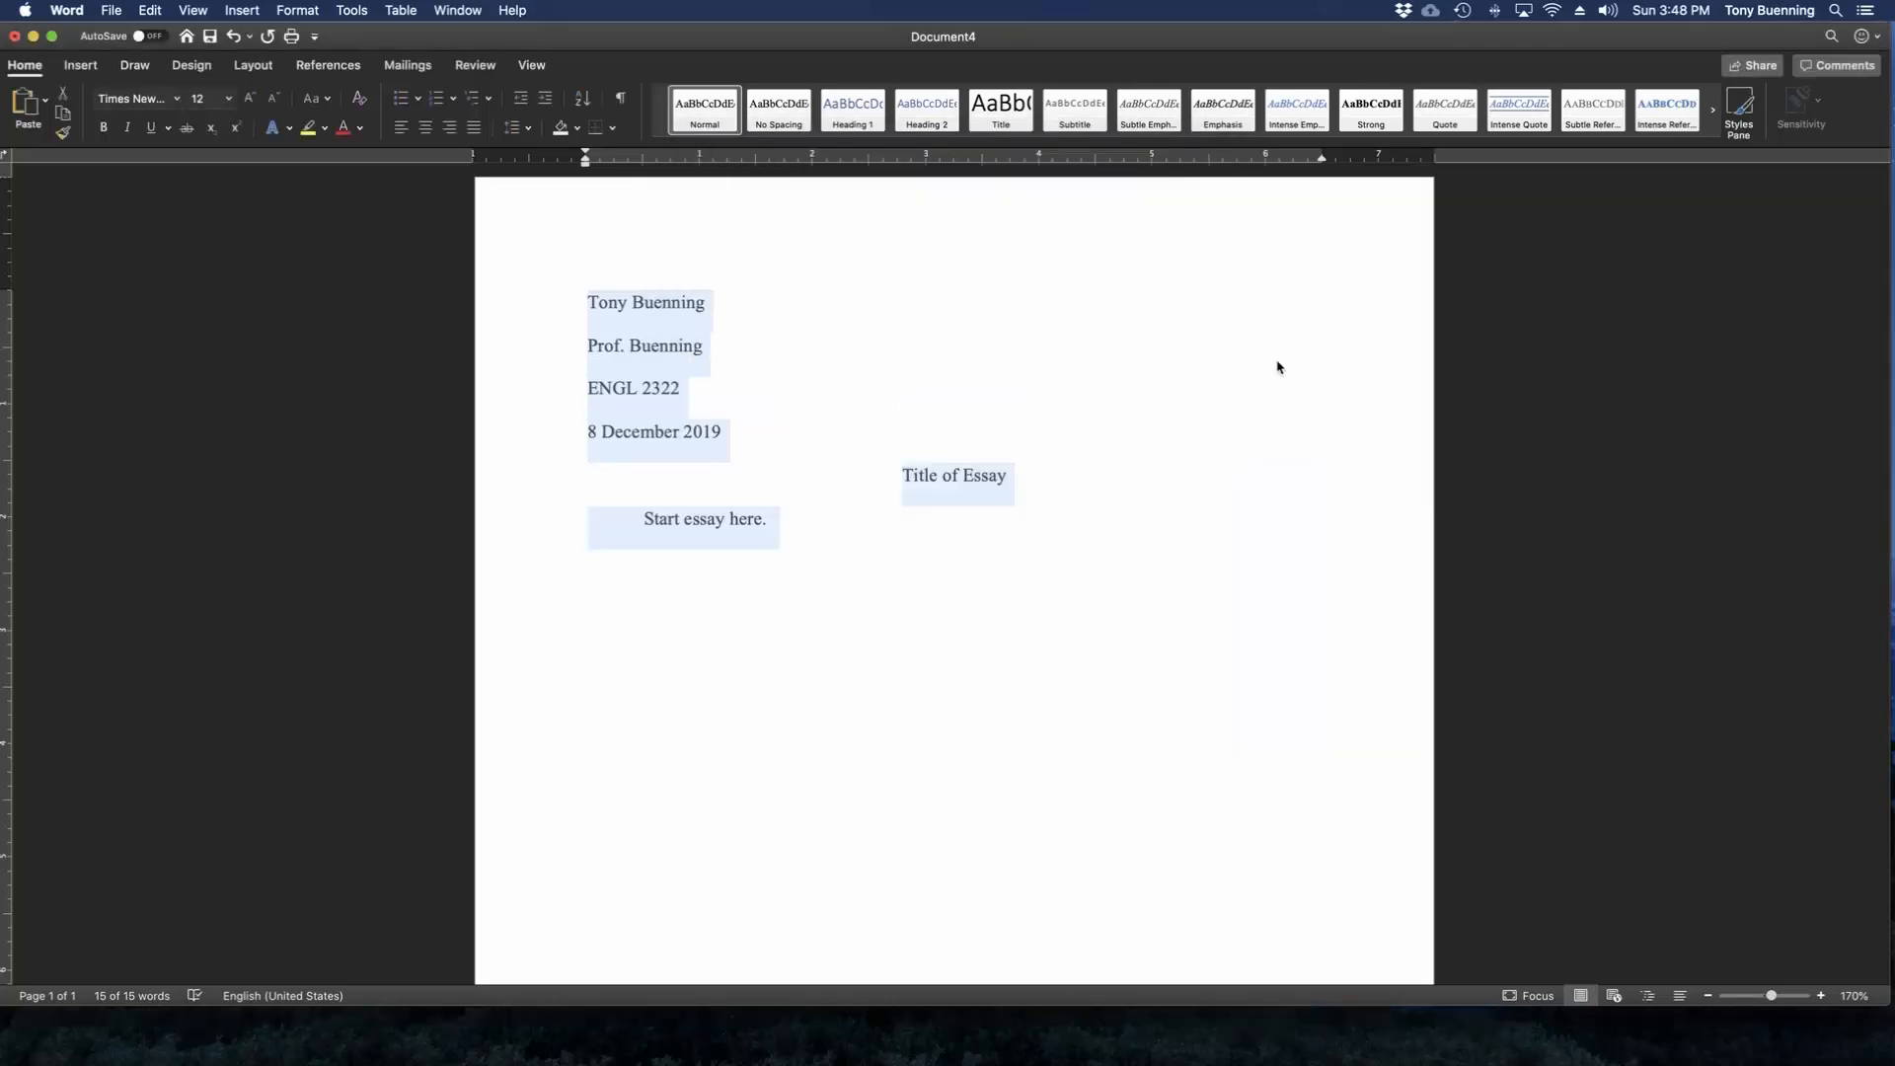
click(867, 527)
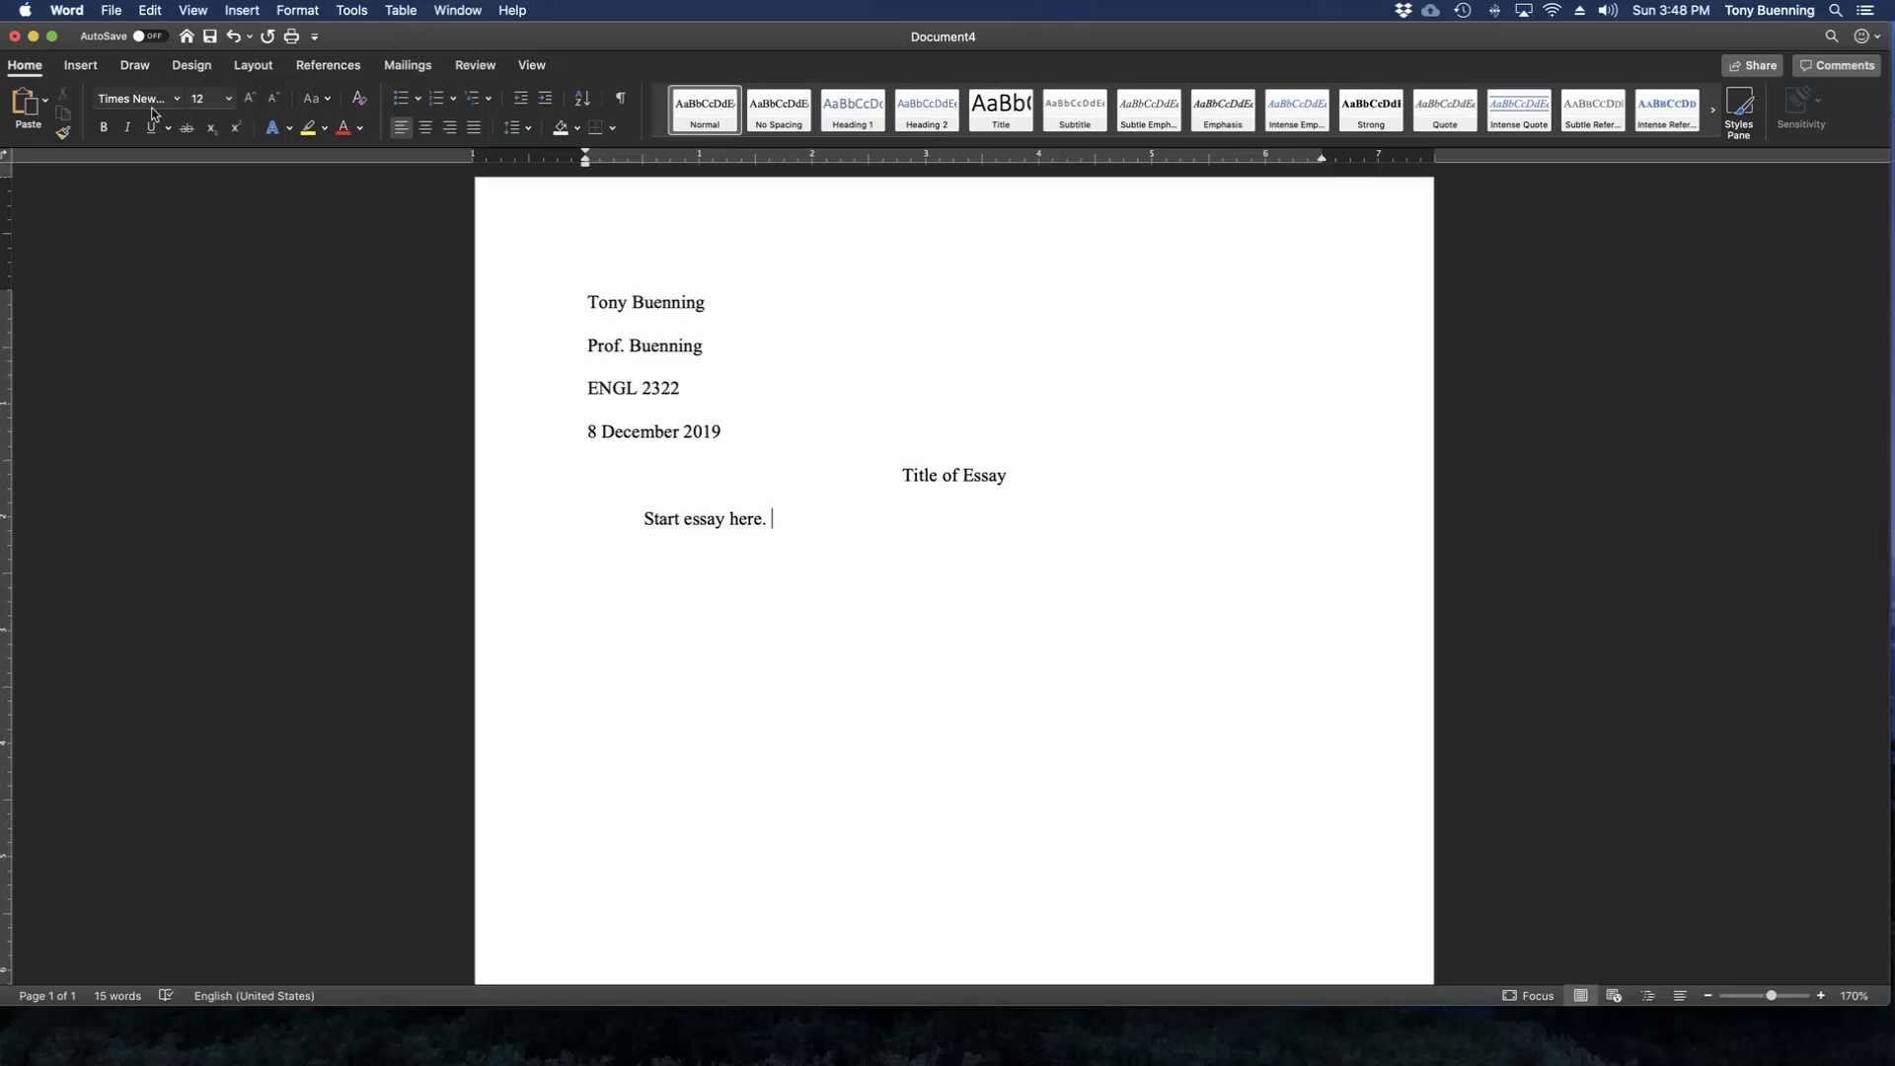
Insert a right-aligned page number at the top of the page, shown on the first page too.
click(77, 66)
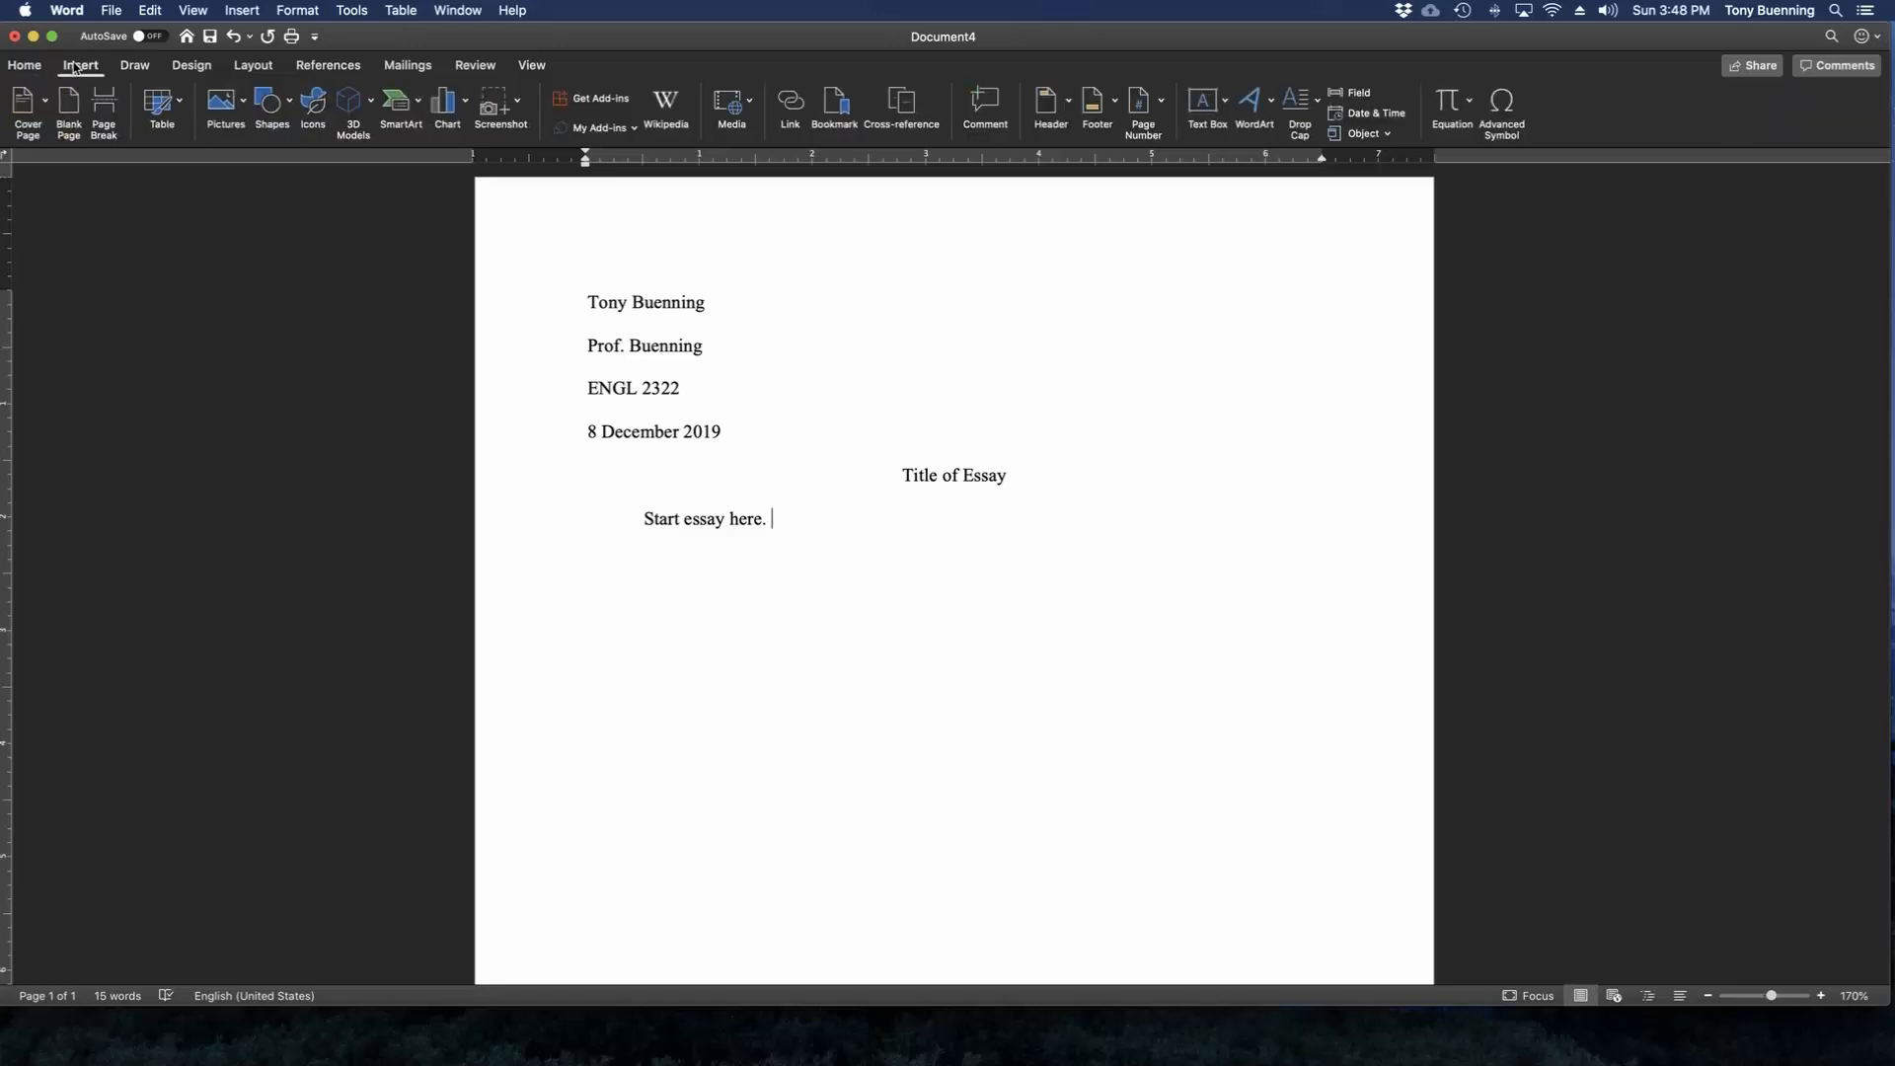
click(1161, 108)
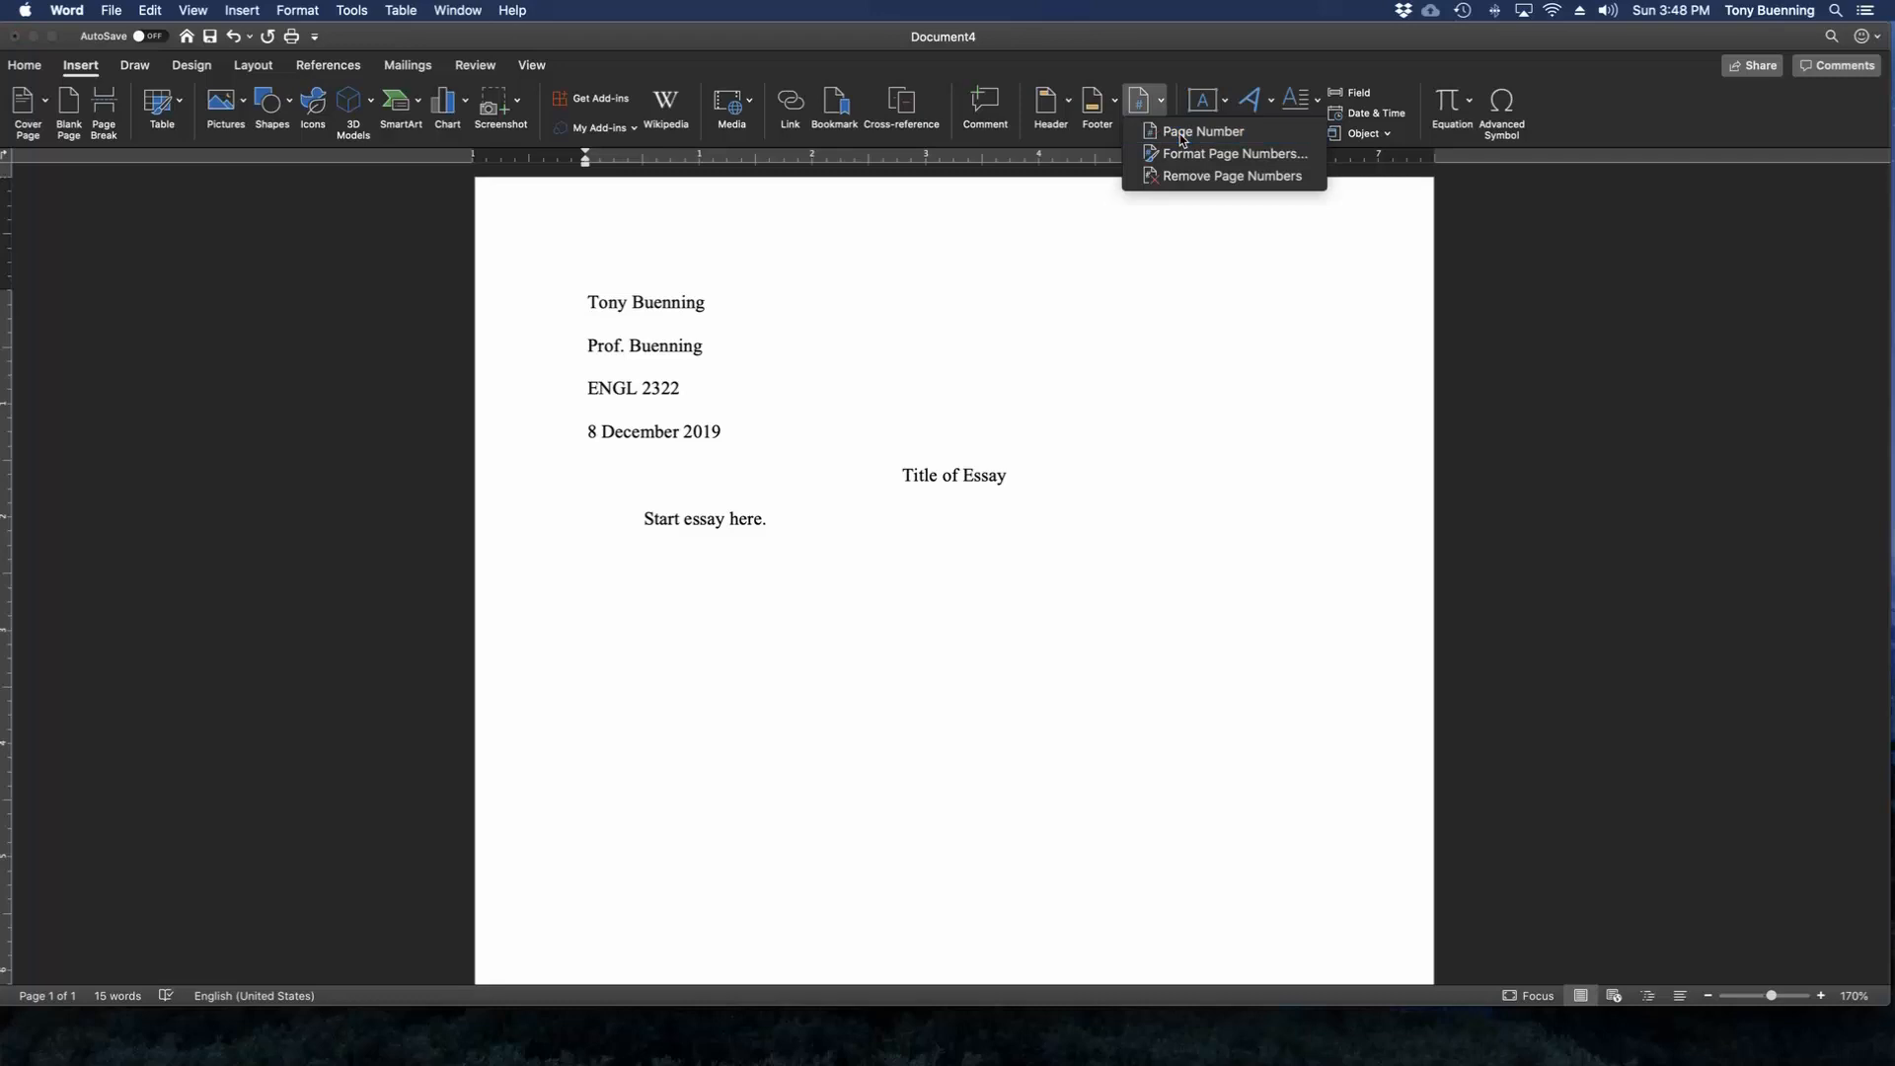
click(1183, 132)
click(973, 306)
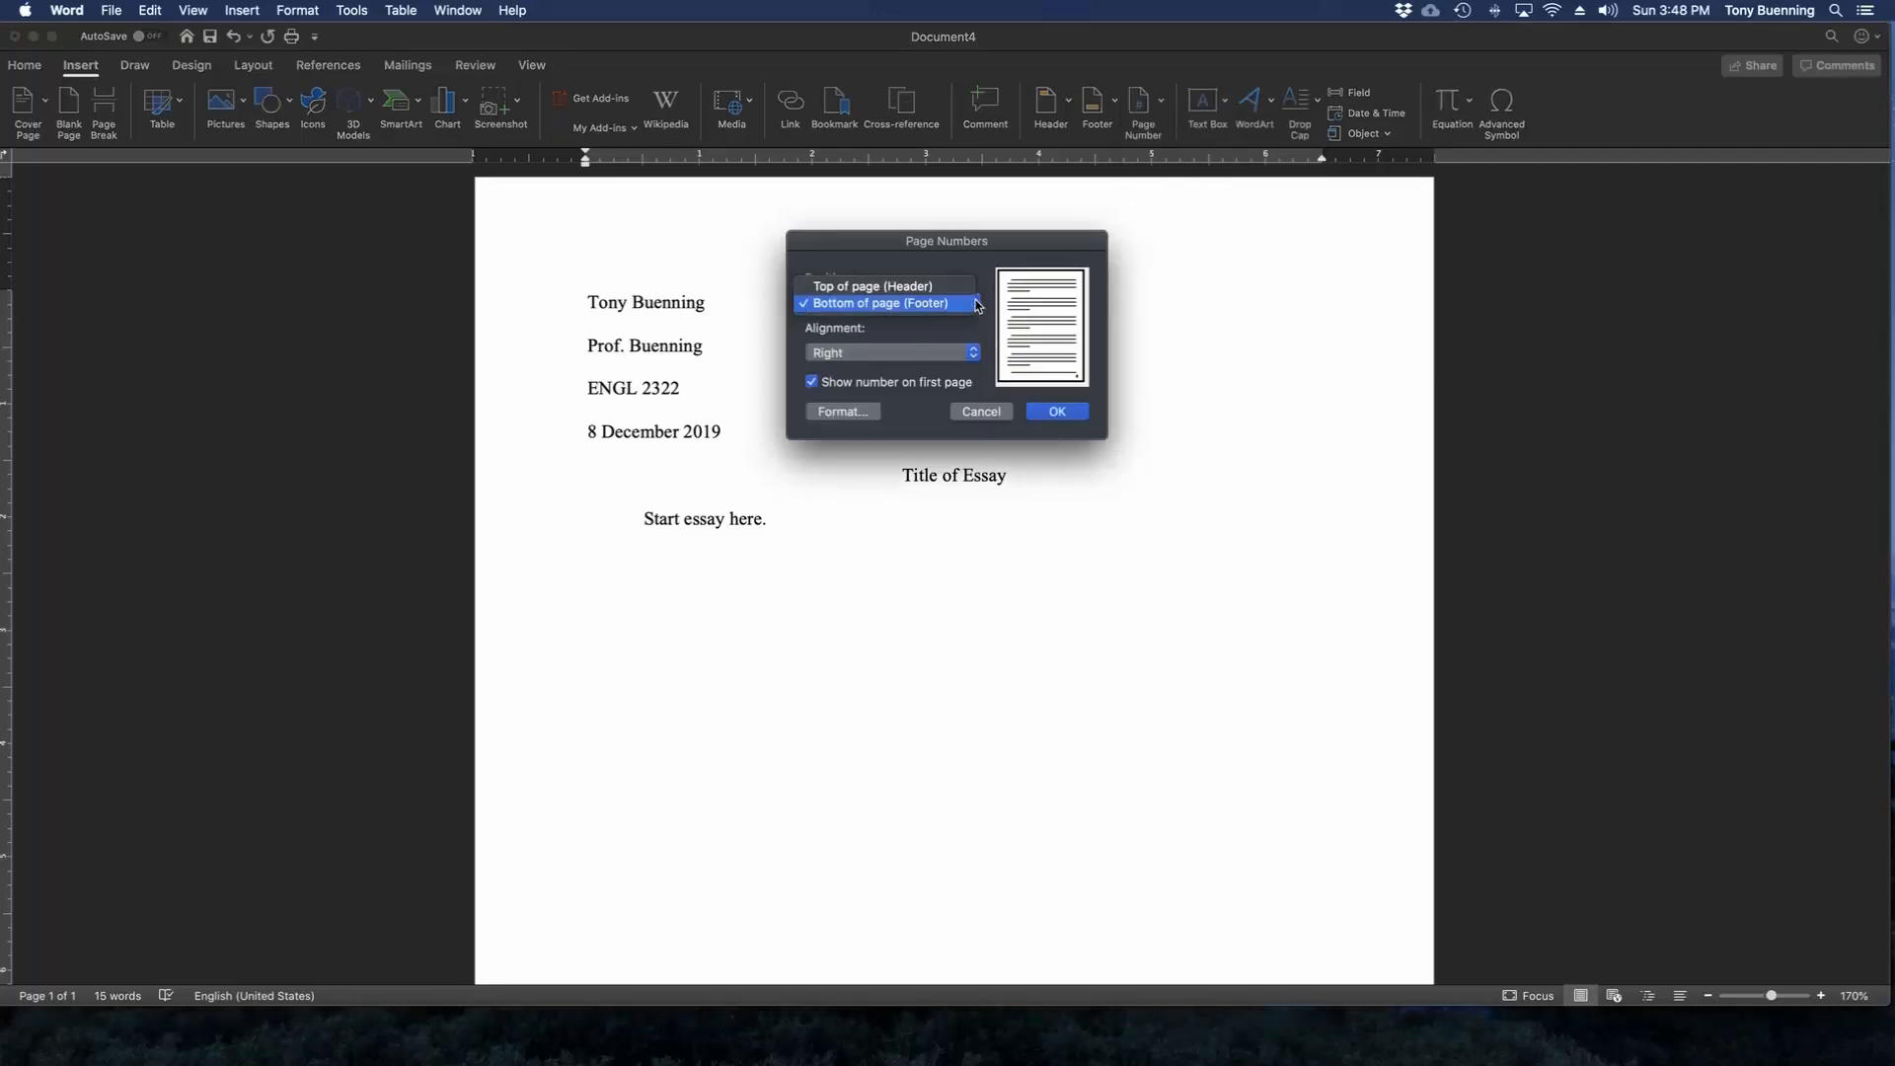
click(948, 285)
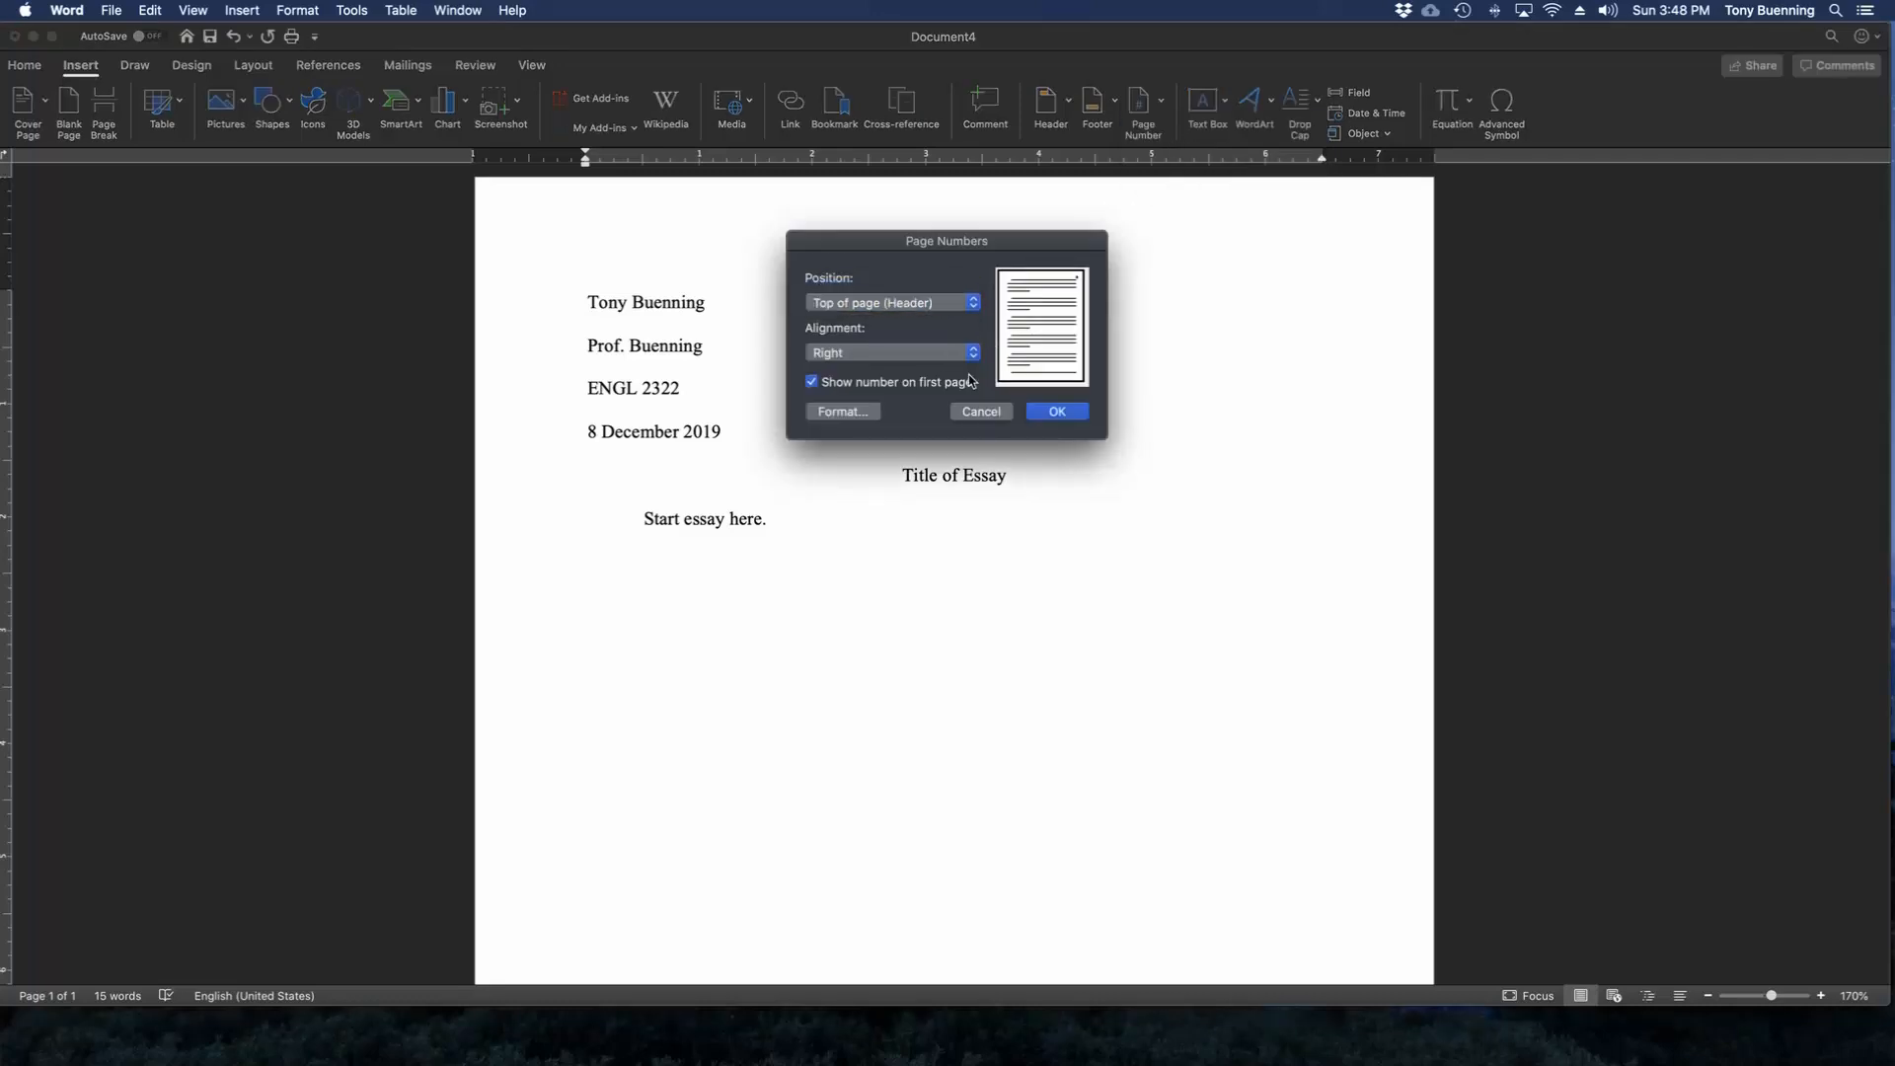
click(1059, 412)
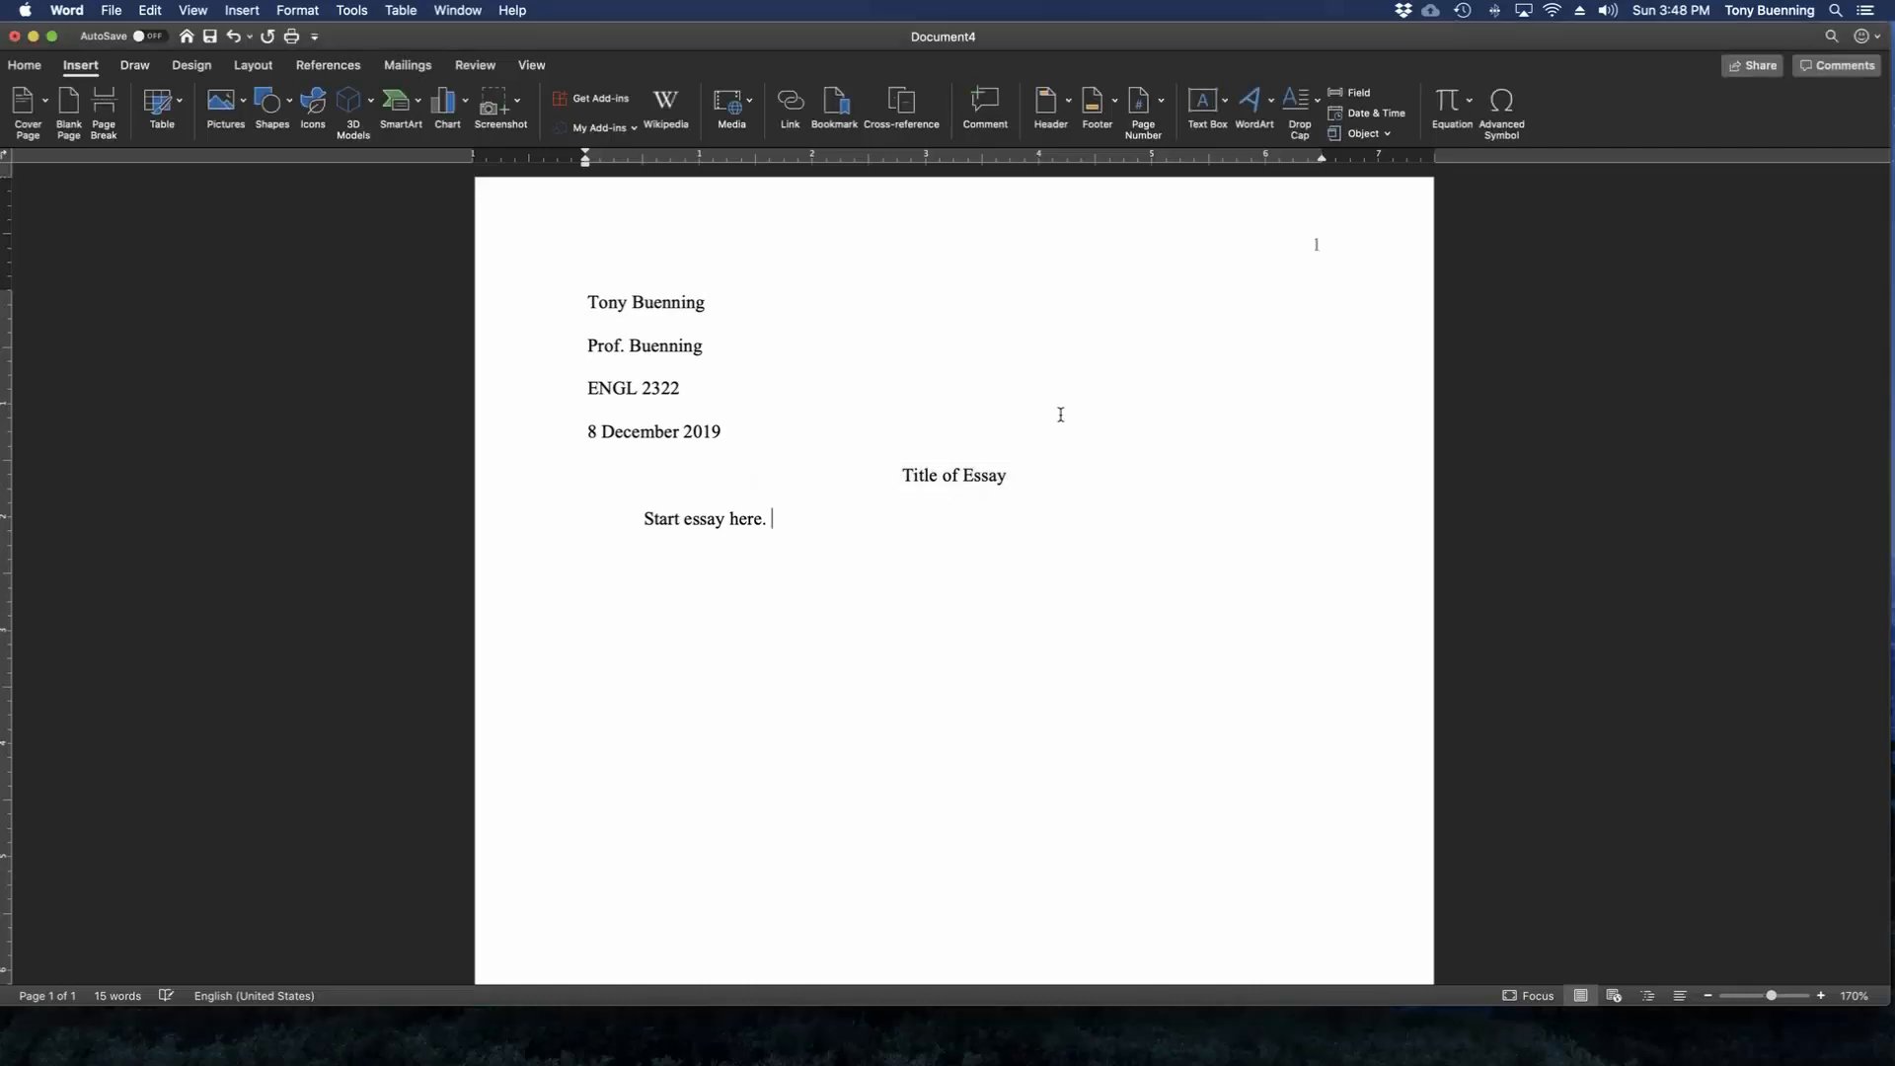
Enter the student's surname and a space before the page number in the header, and return to the body text.
double_click(1313, 244)
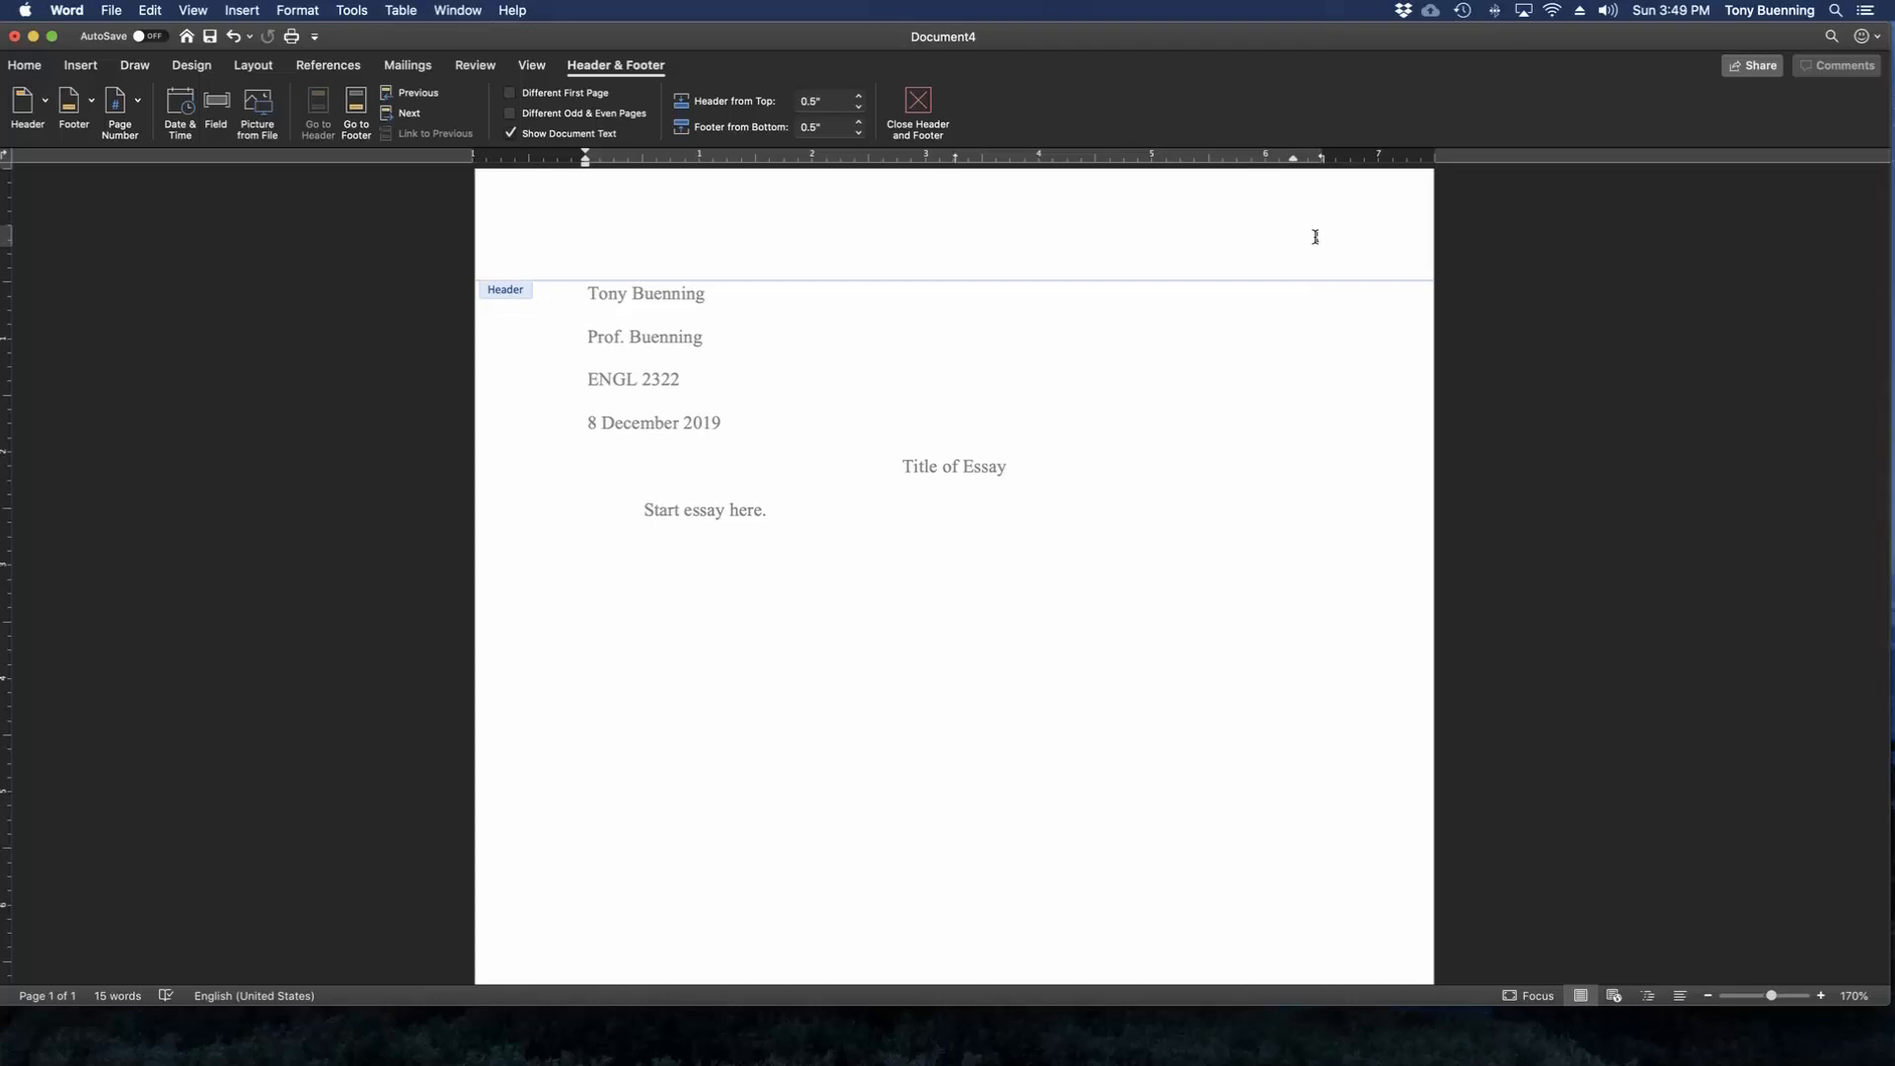
click(1316, 237)
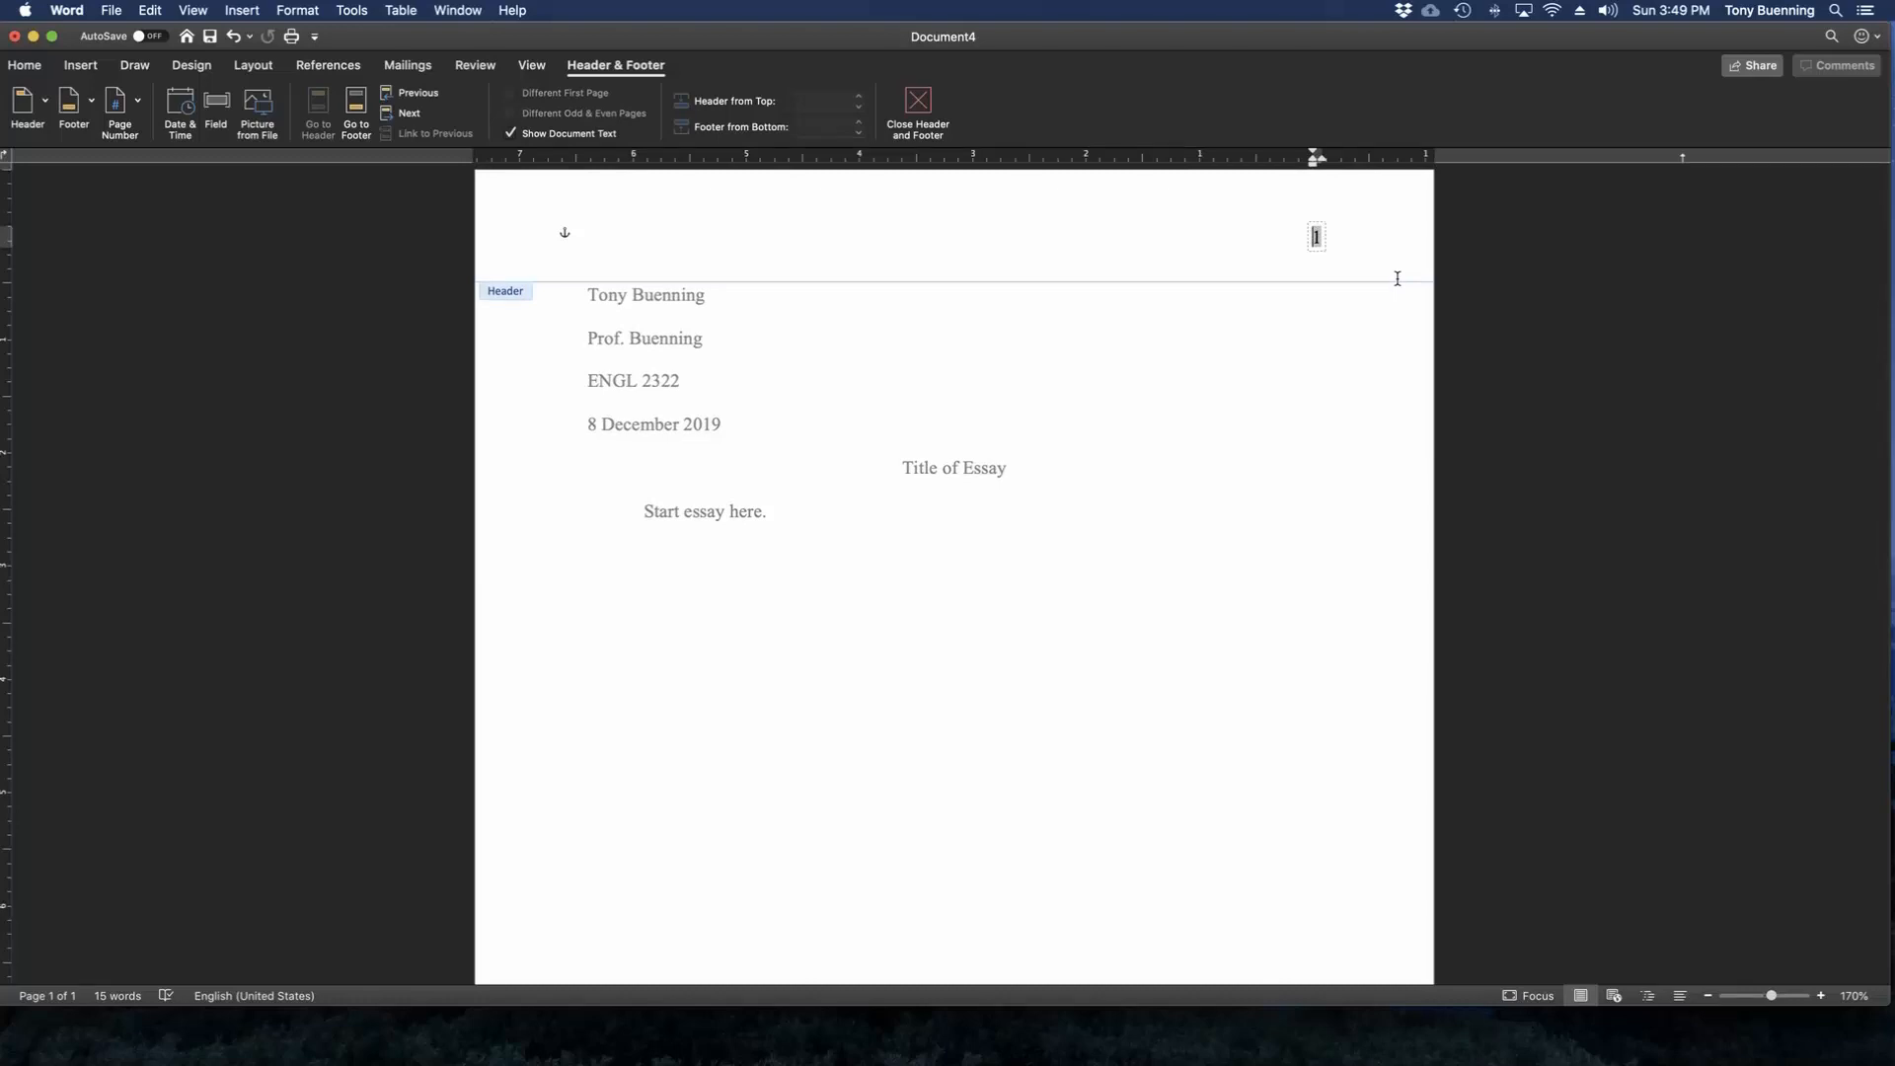
text(Buenning)
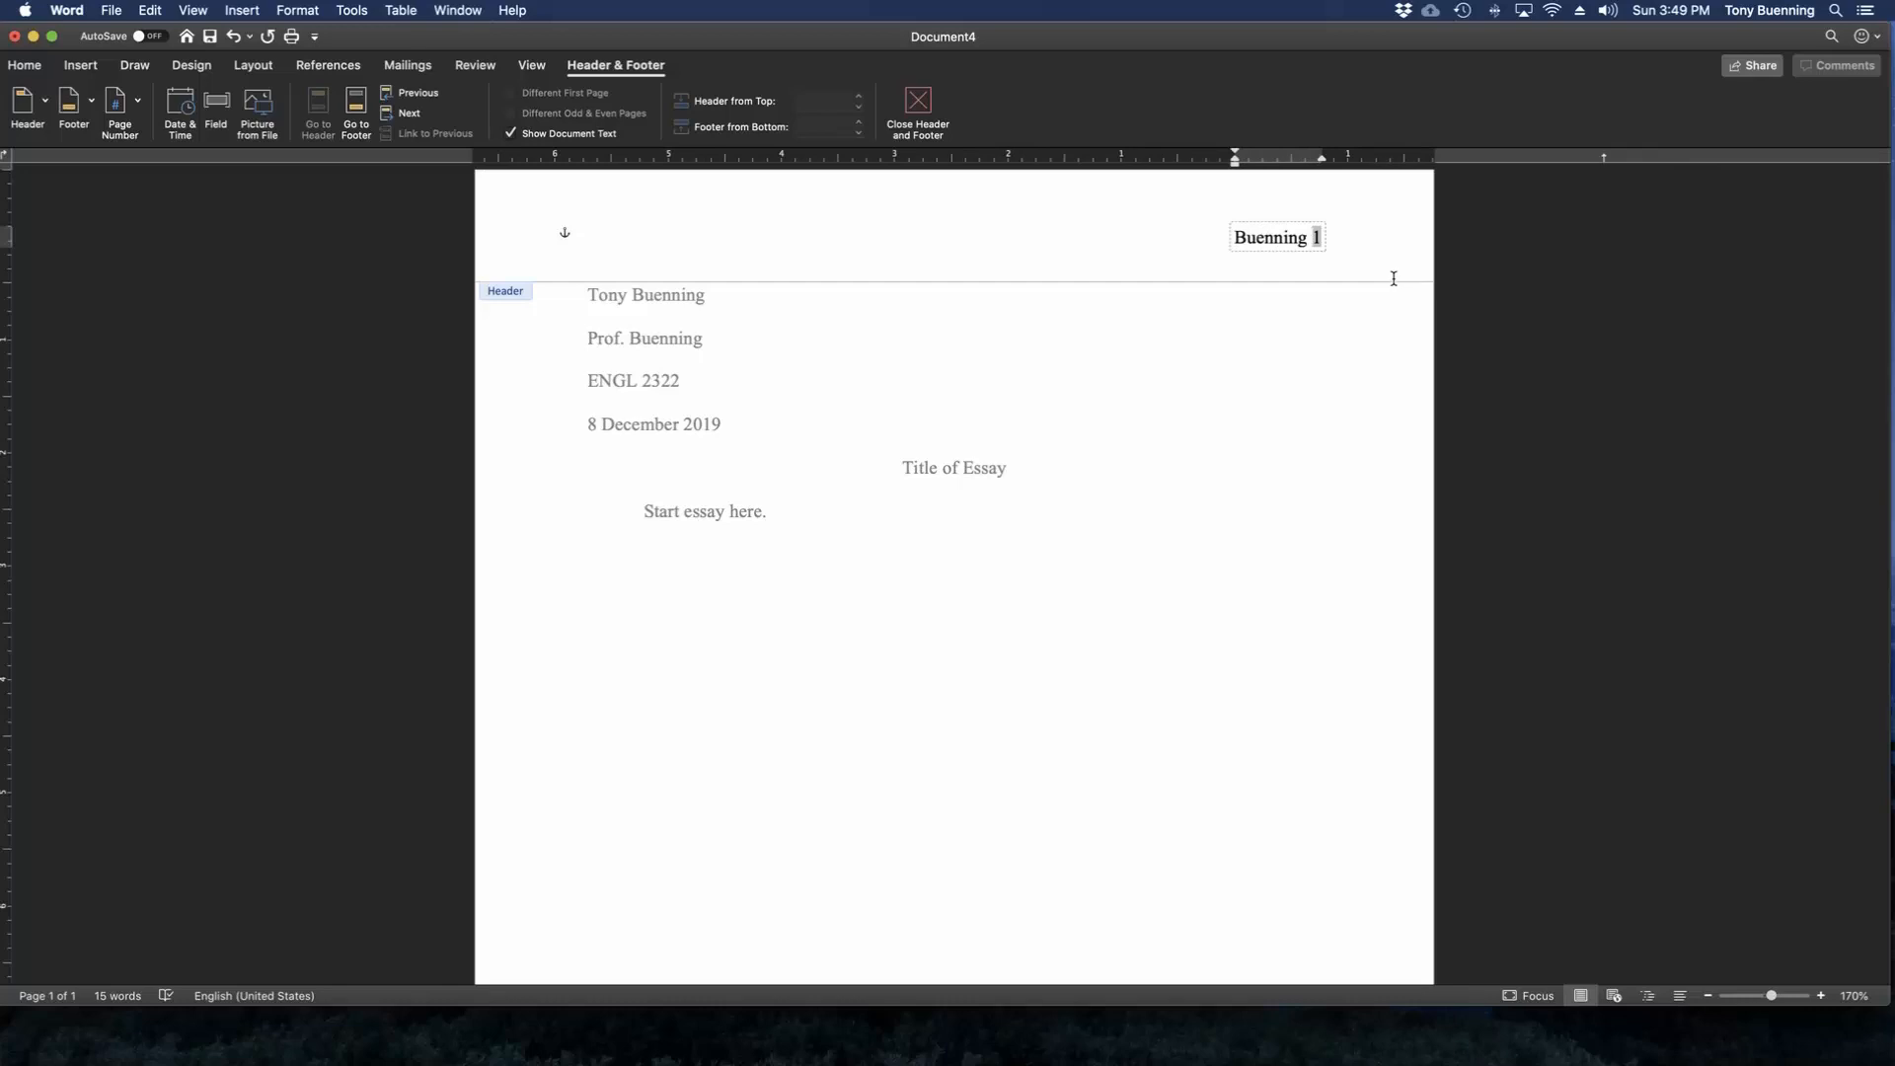
double_click(738, 351)
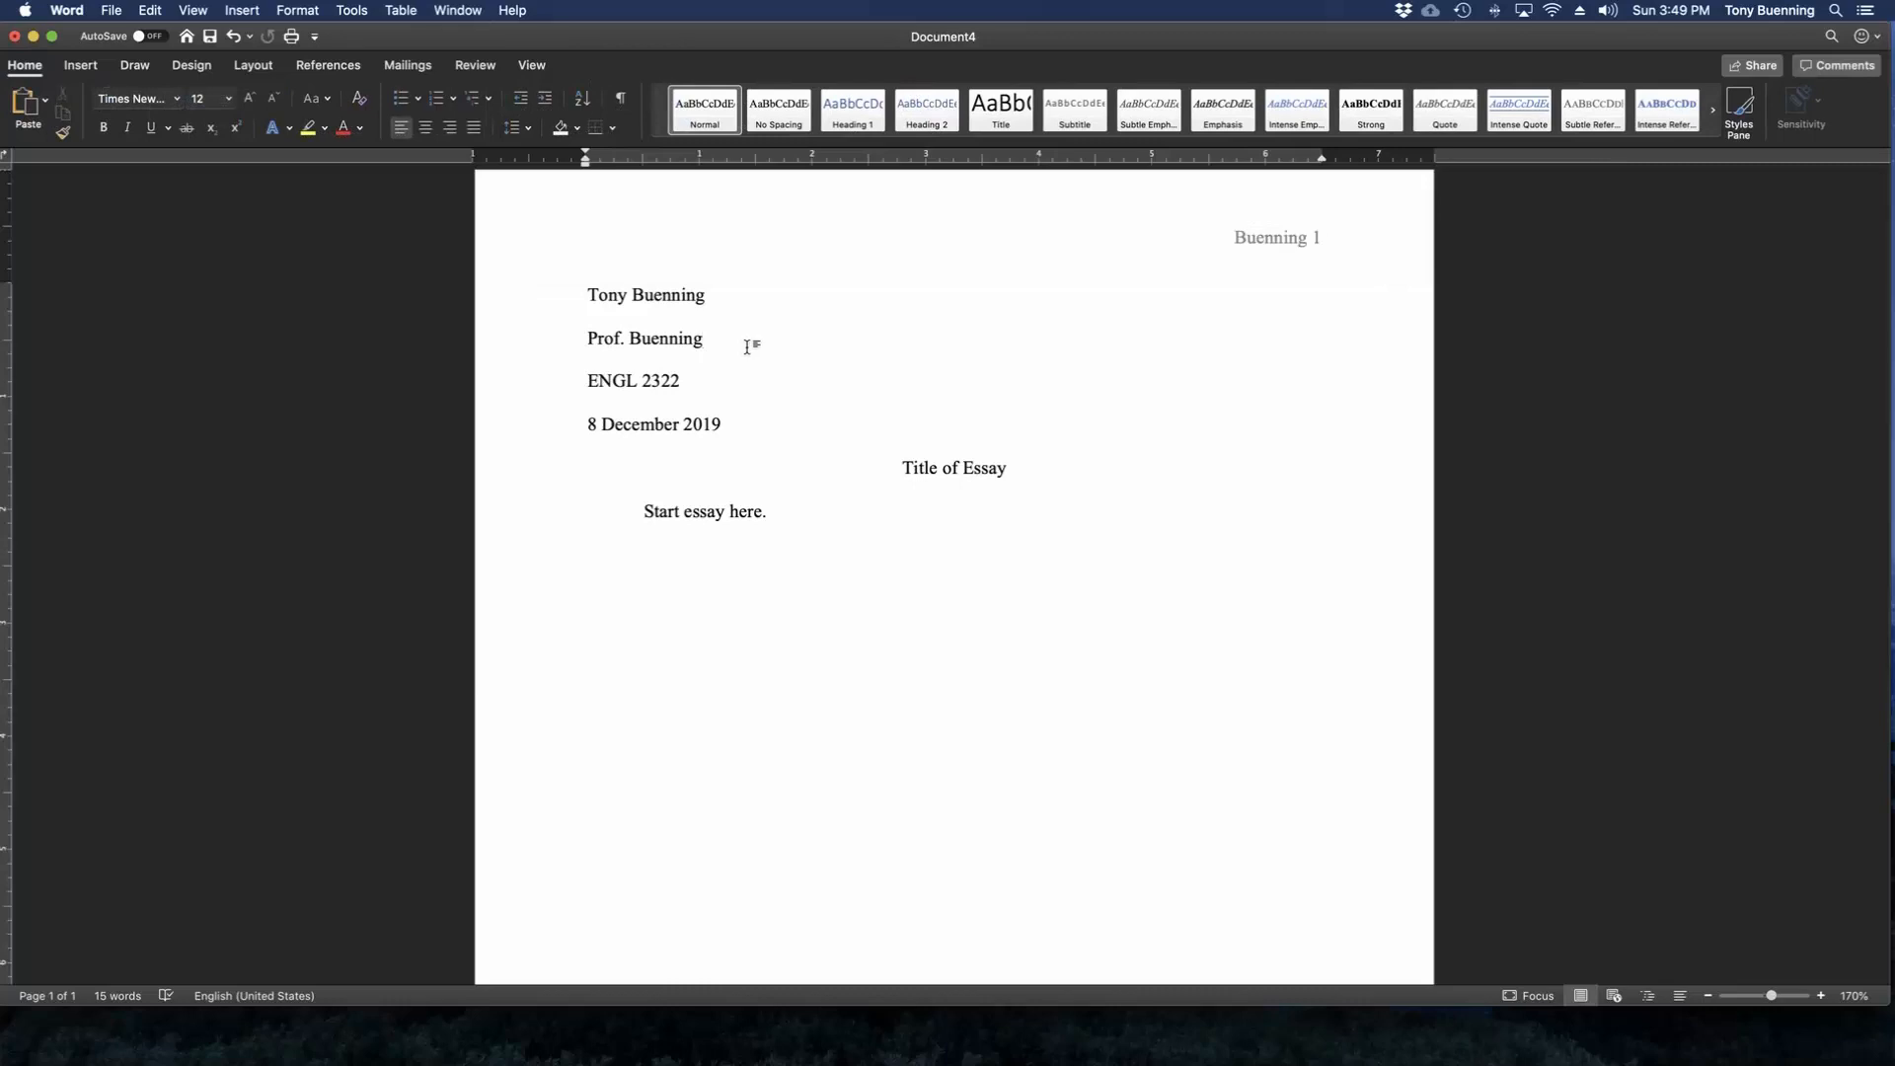
Start a new line after "Start essay here." and insert a page break there.
click(827, 529)
key(Return)
click(86, 67)
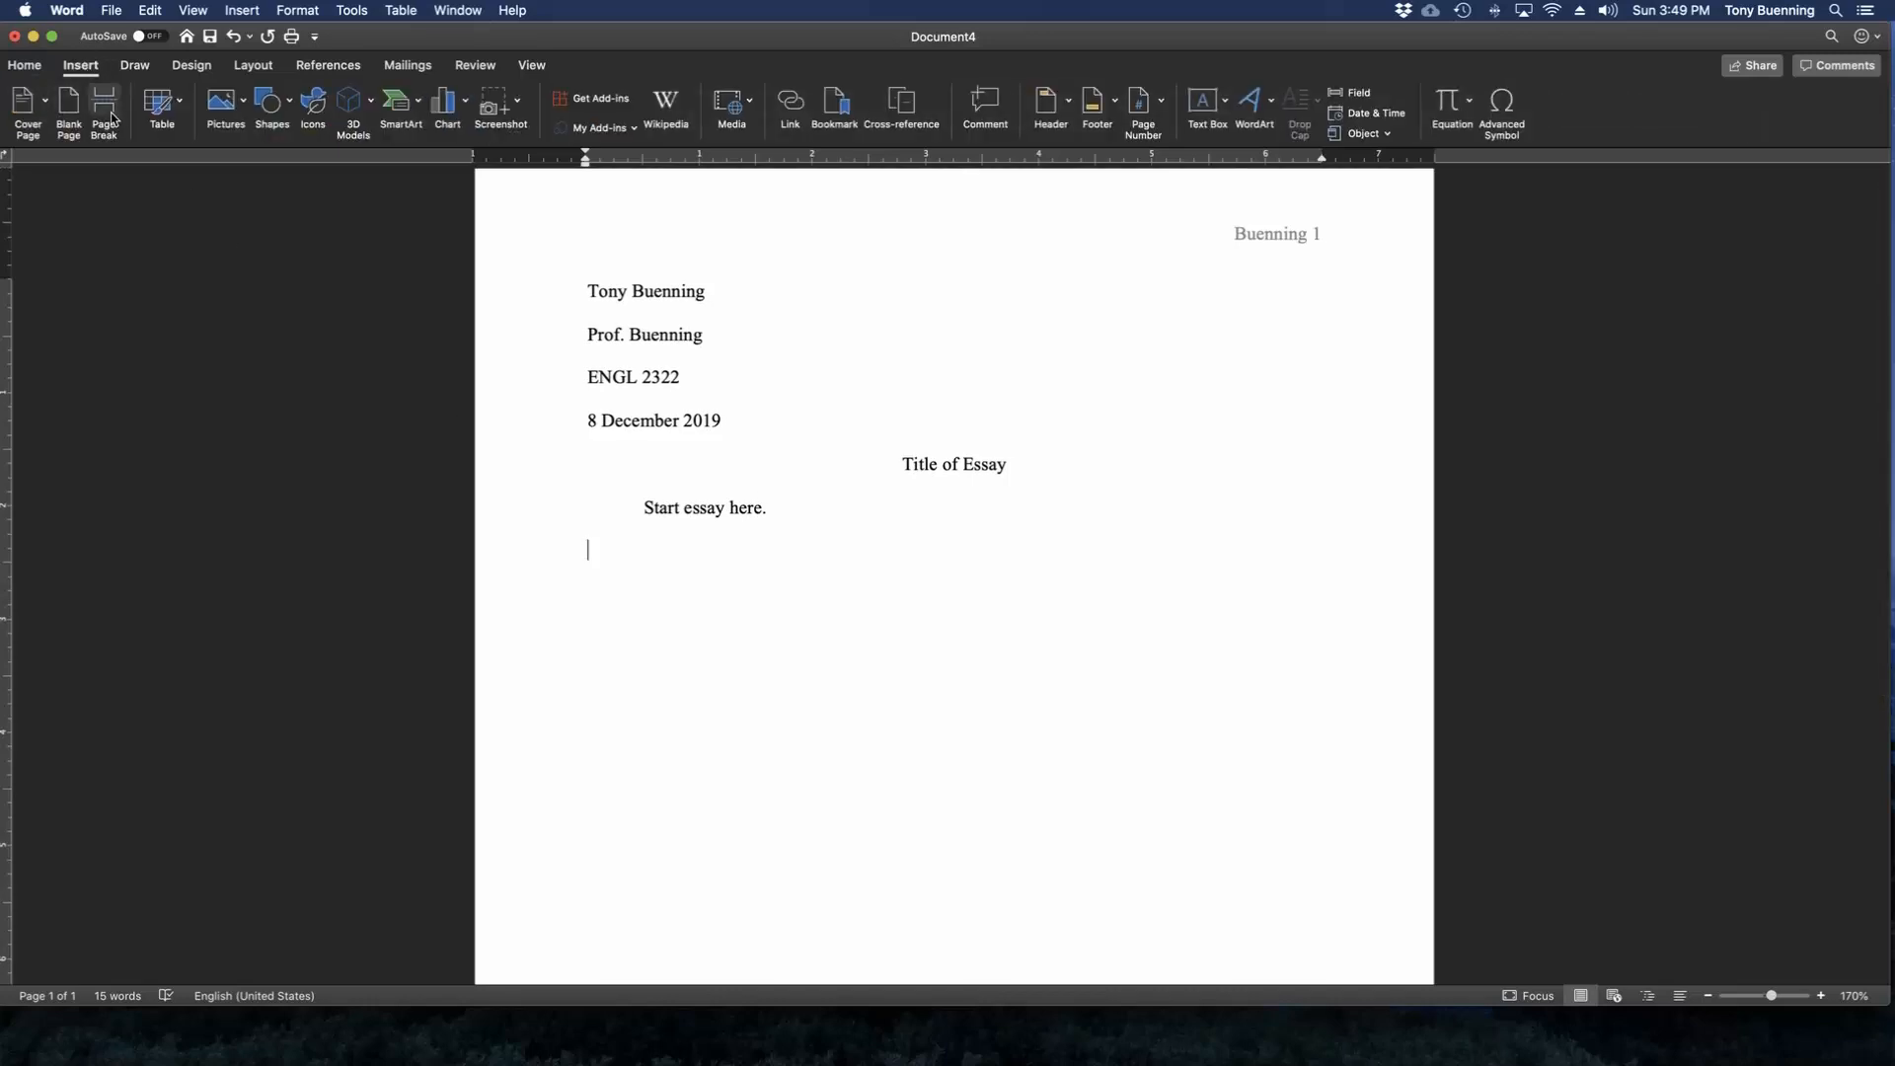
click(104, 109)
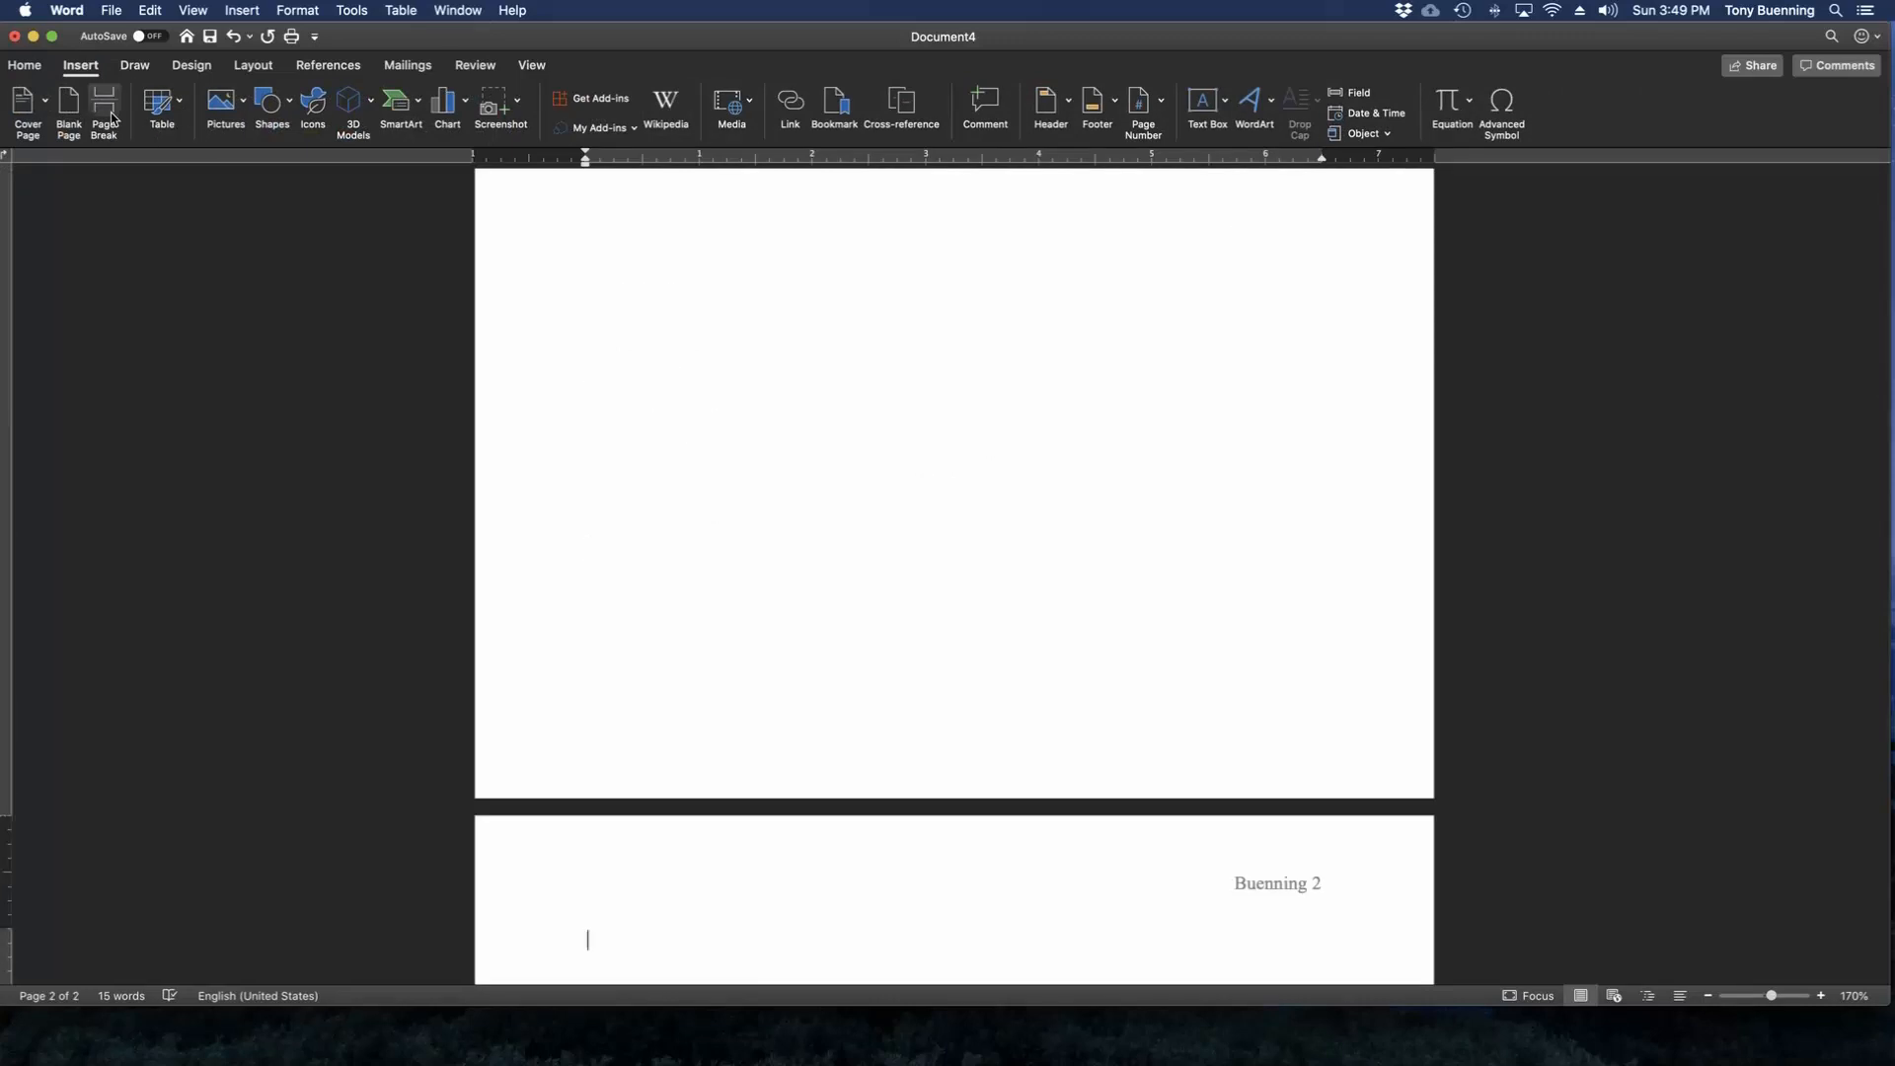
Review the new second page and its header, and compare it with the essay's first page.
scroll(599, 298, down, 2)
scroll(599, 298, down, 1)
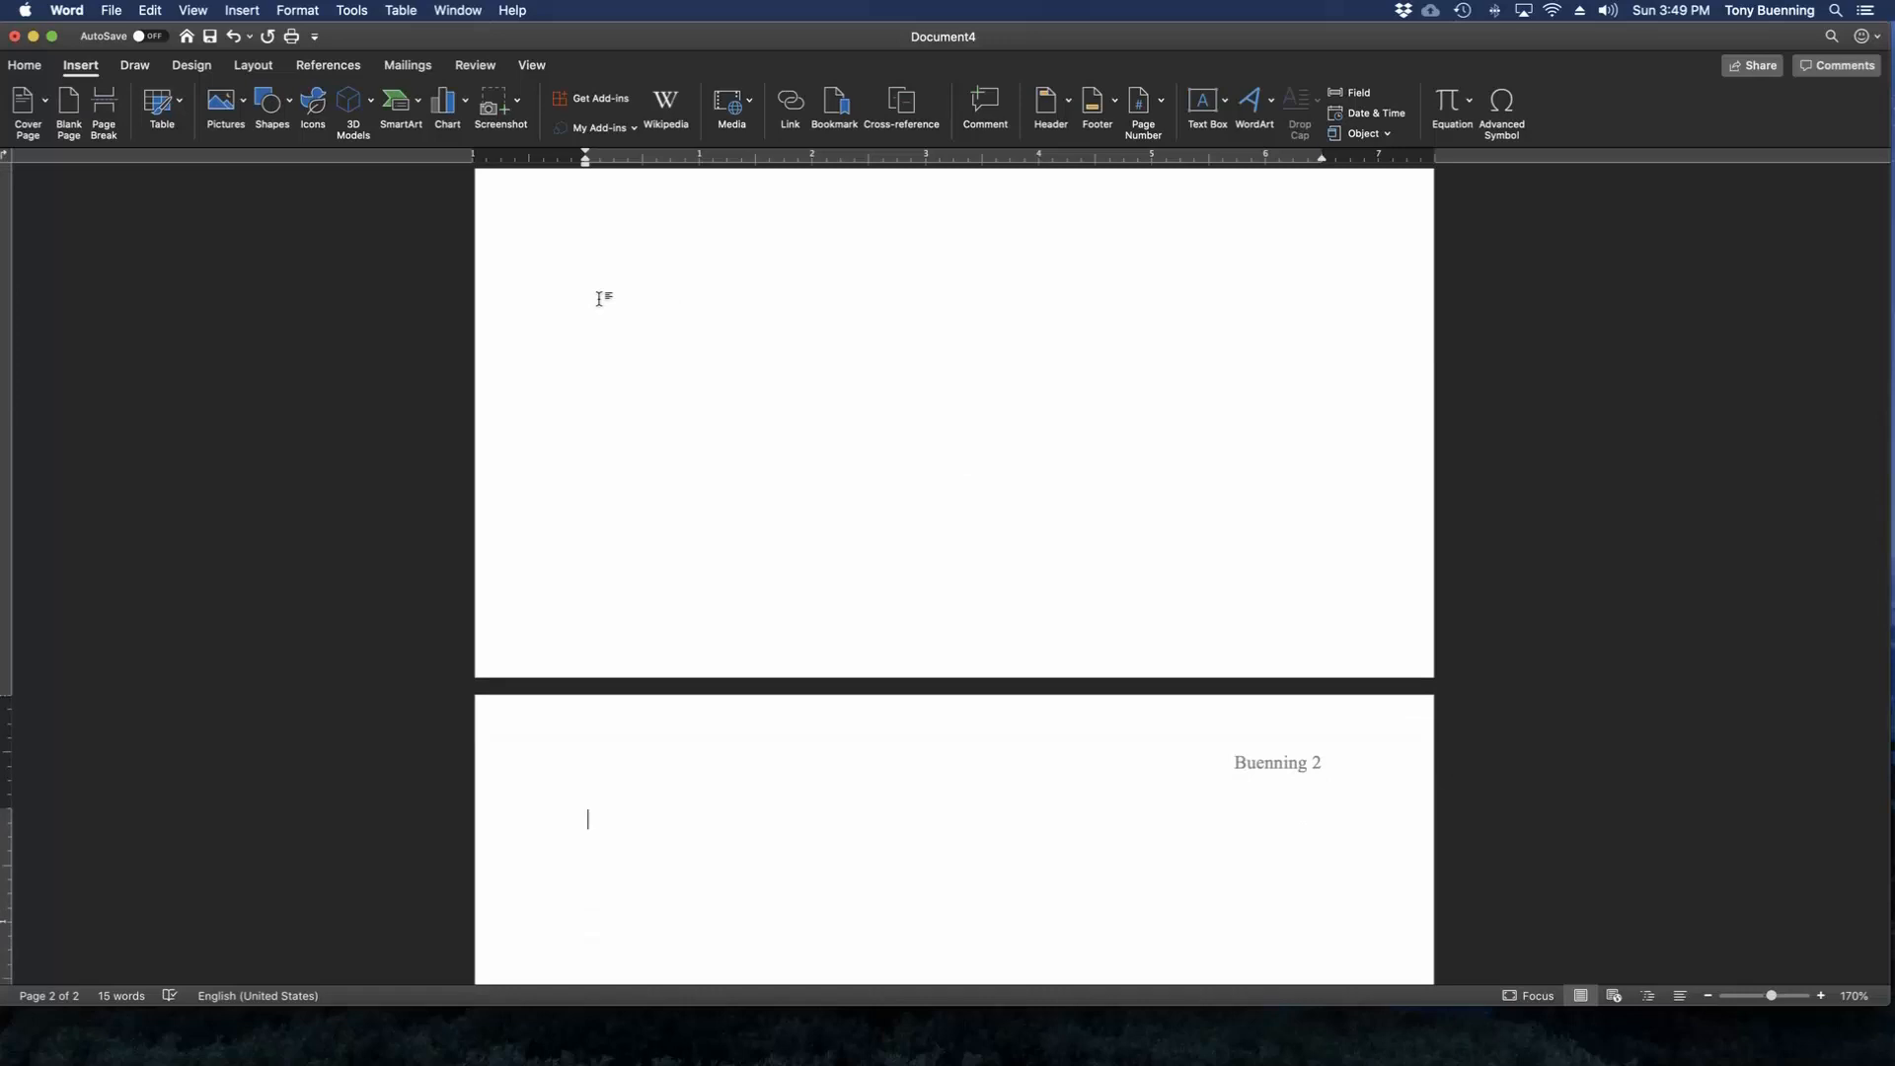
scroll(599, 299, down, 8)
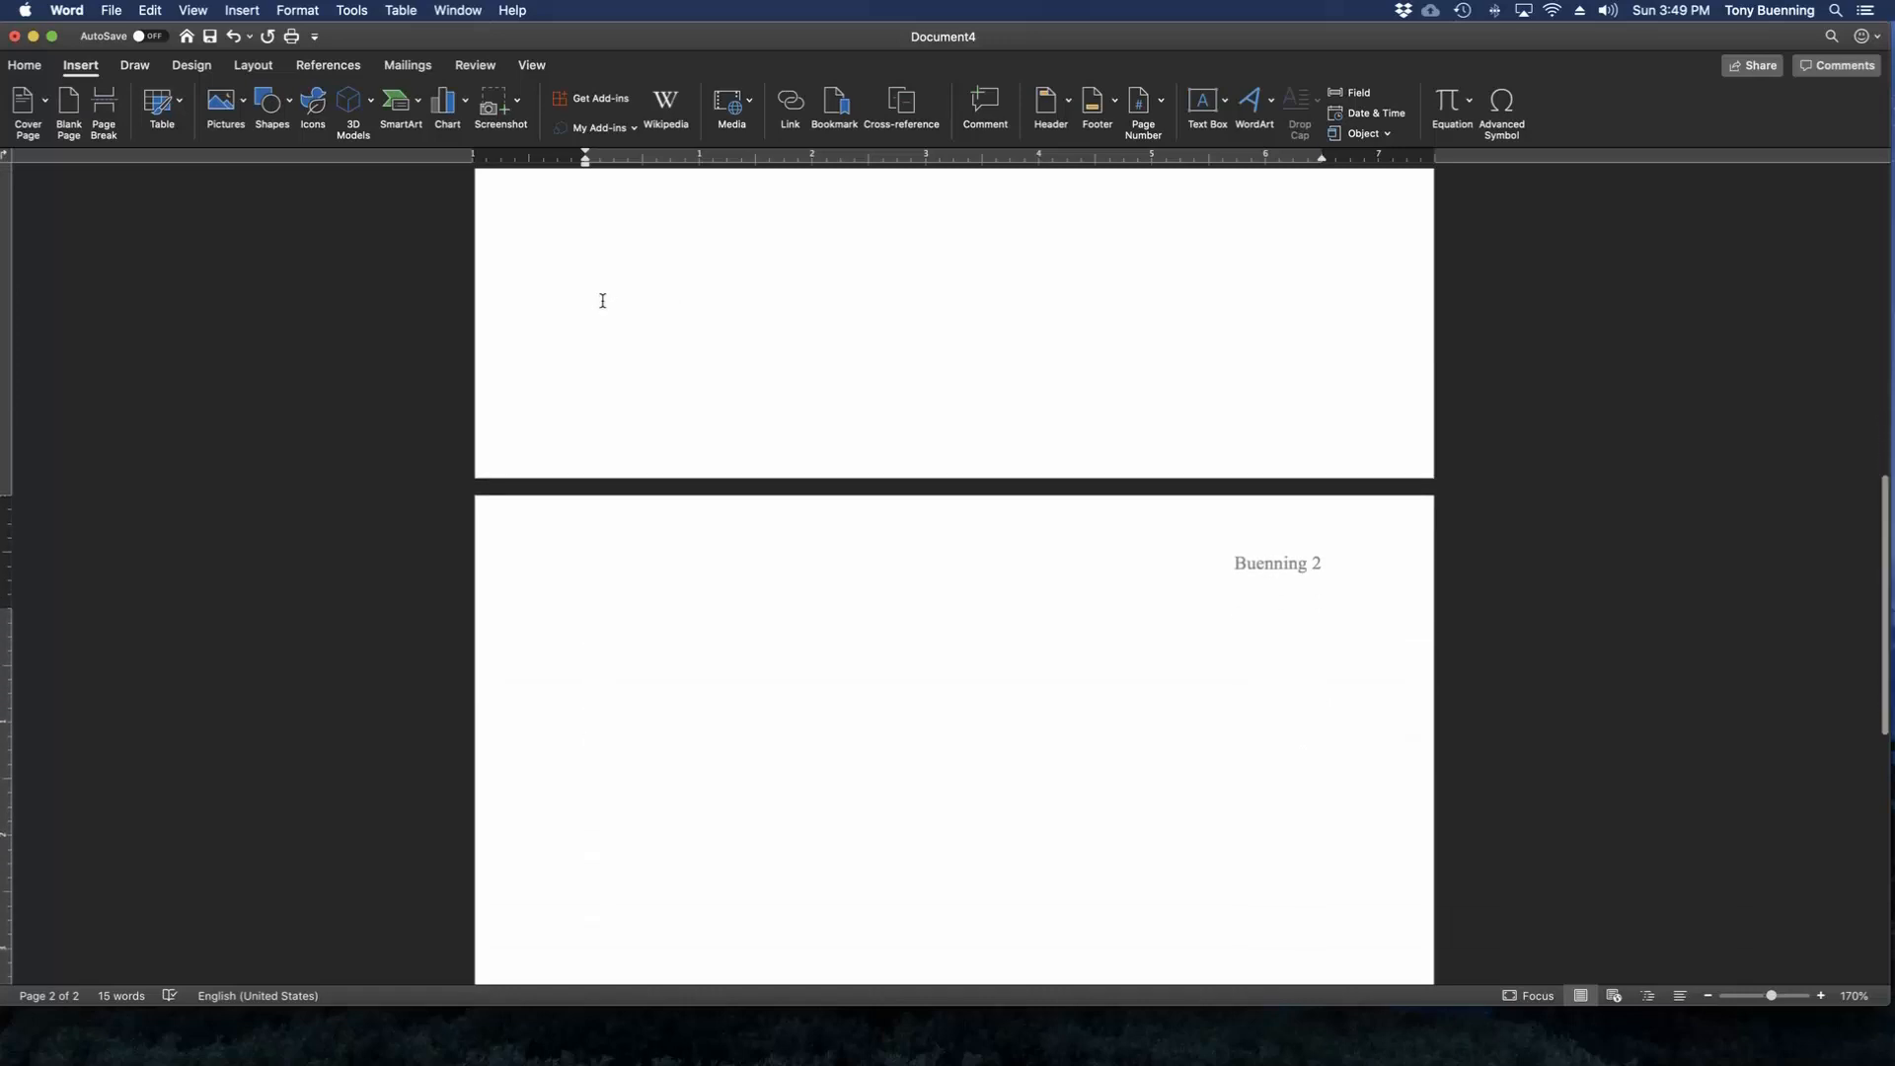
scroll(603, 301, down, 1)
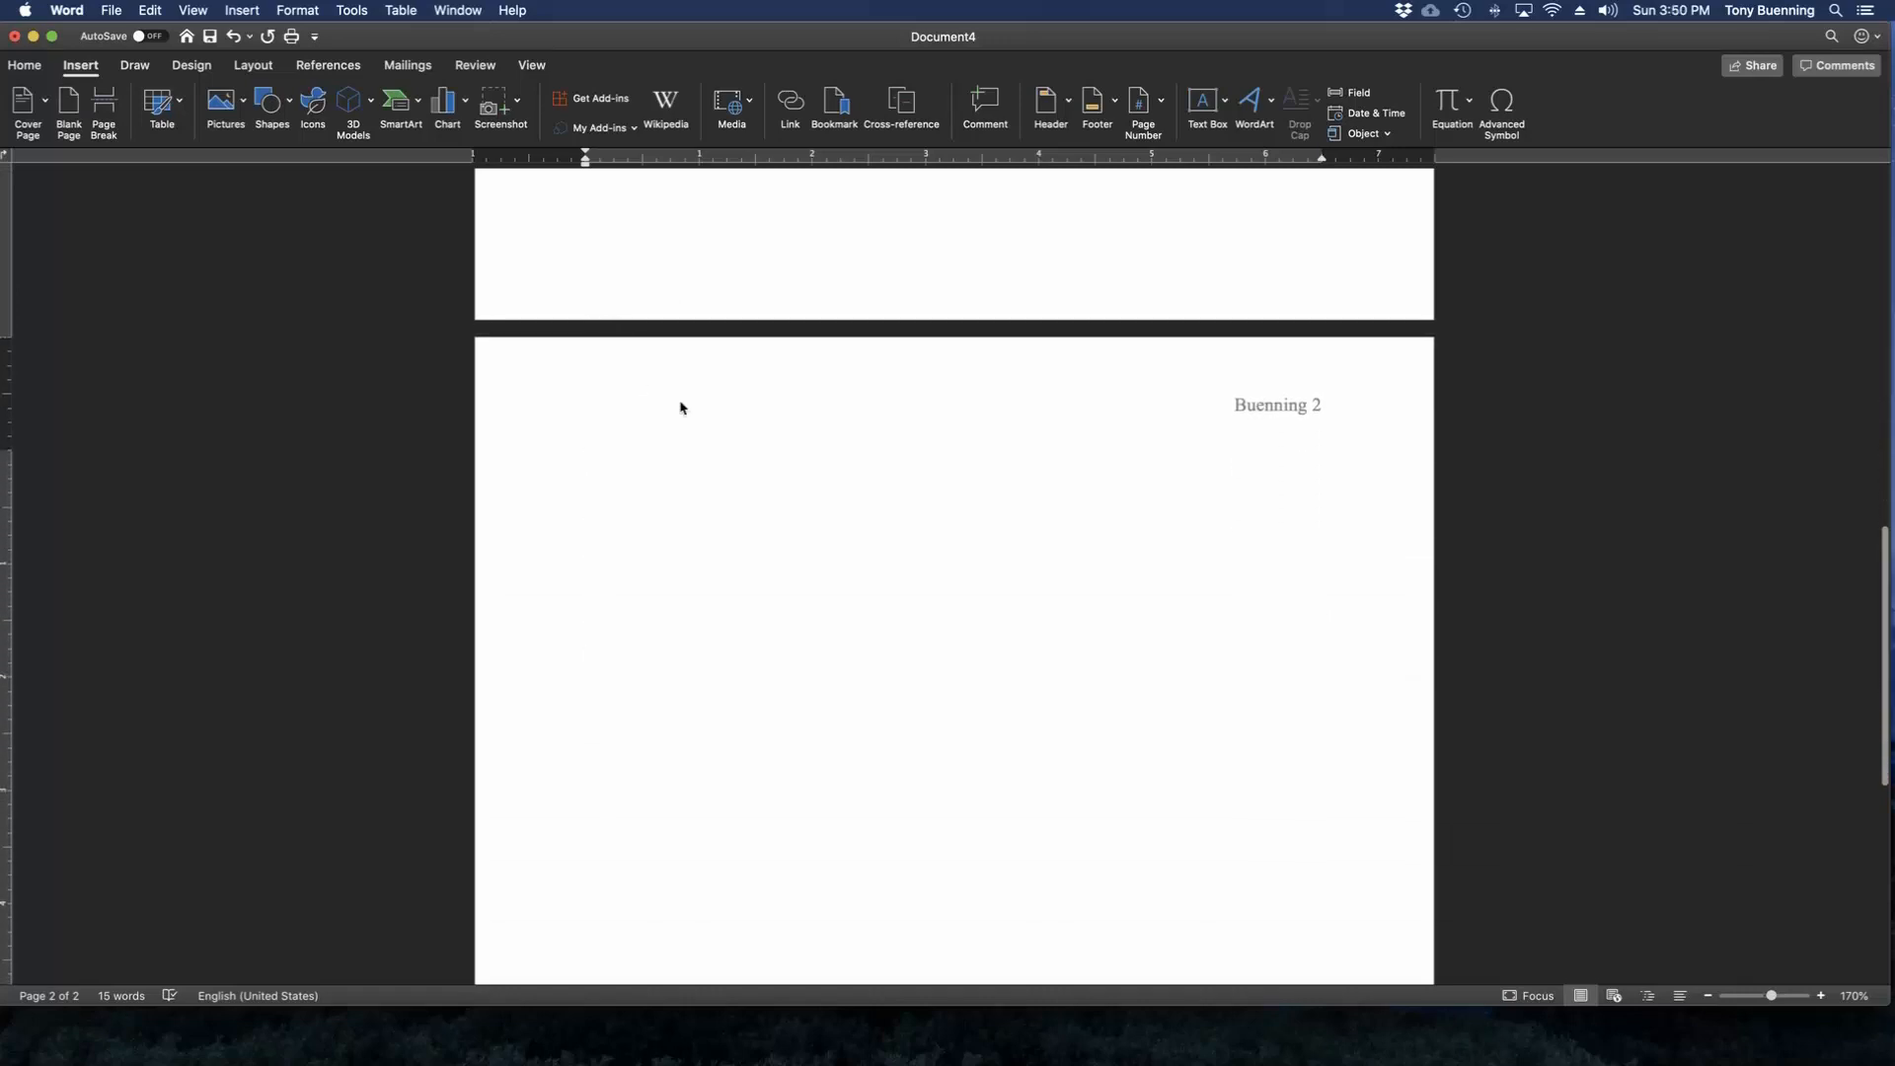
scroll(679, 460, down, 1)
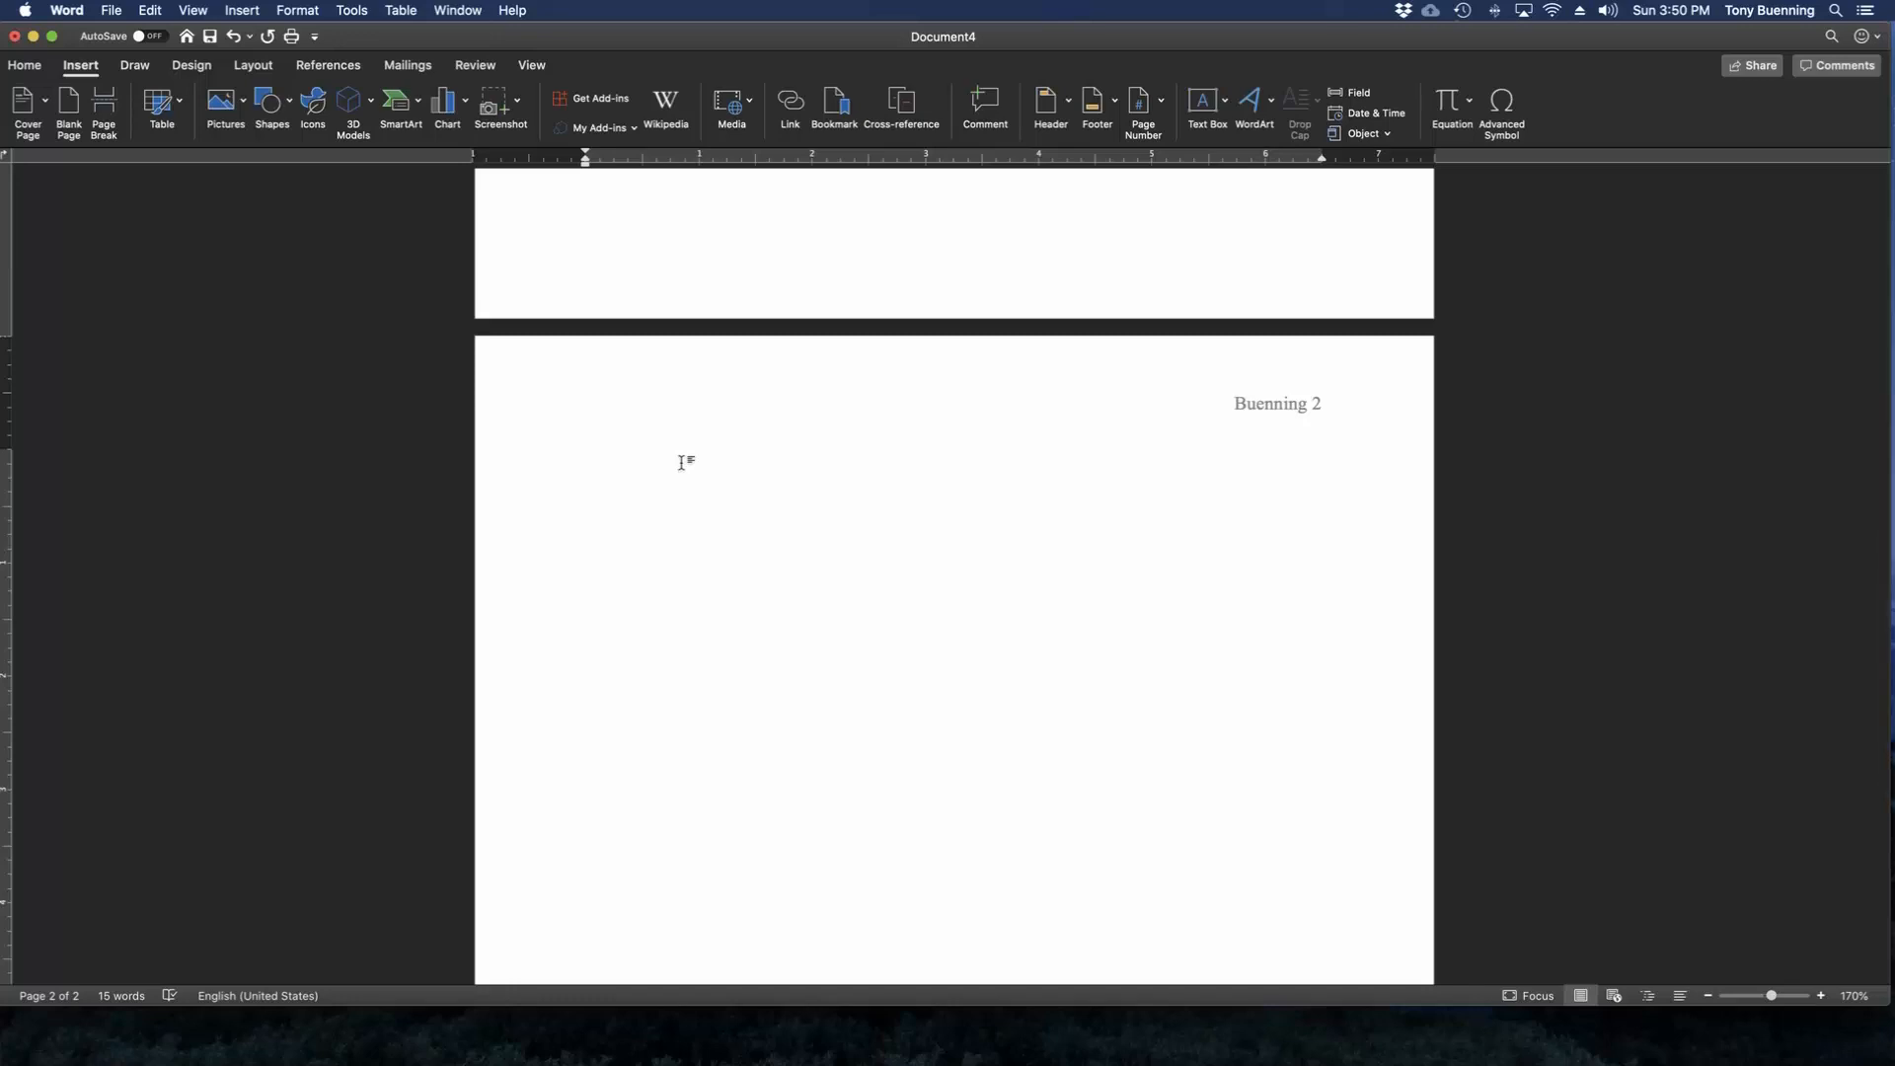
scroll(691, 466, up, 2)
scroll(696, 464, up, 10)
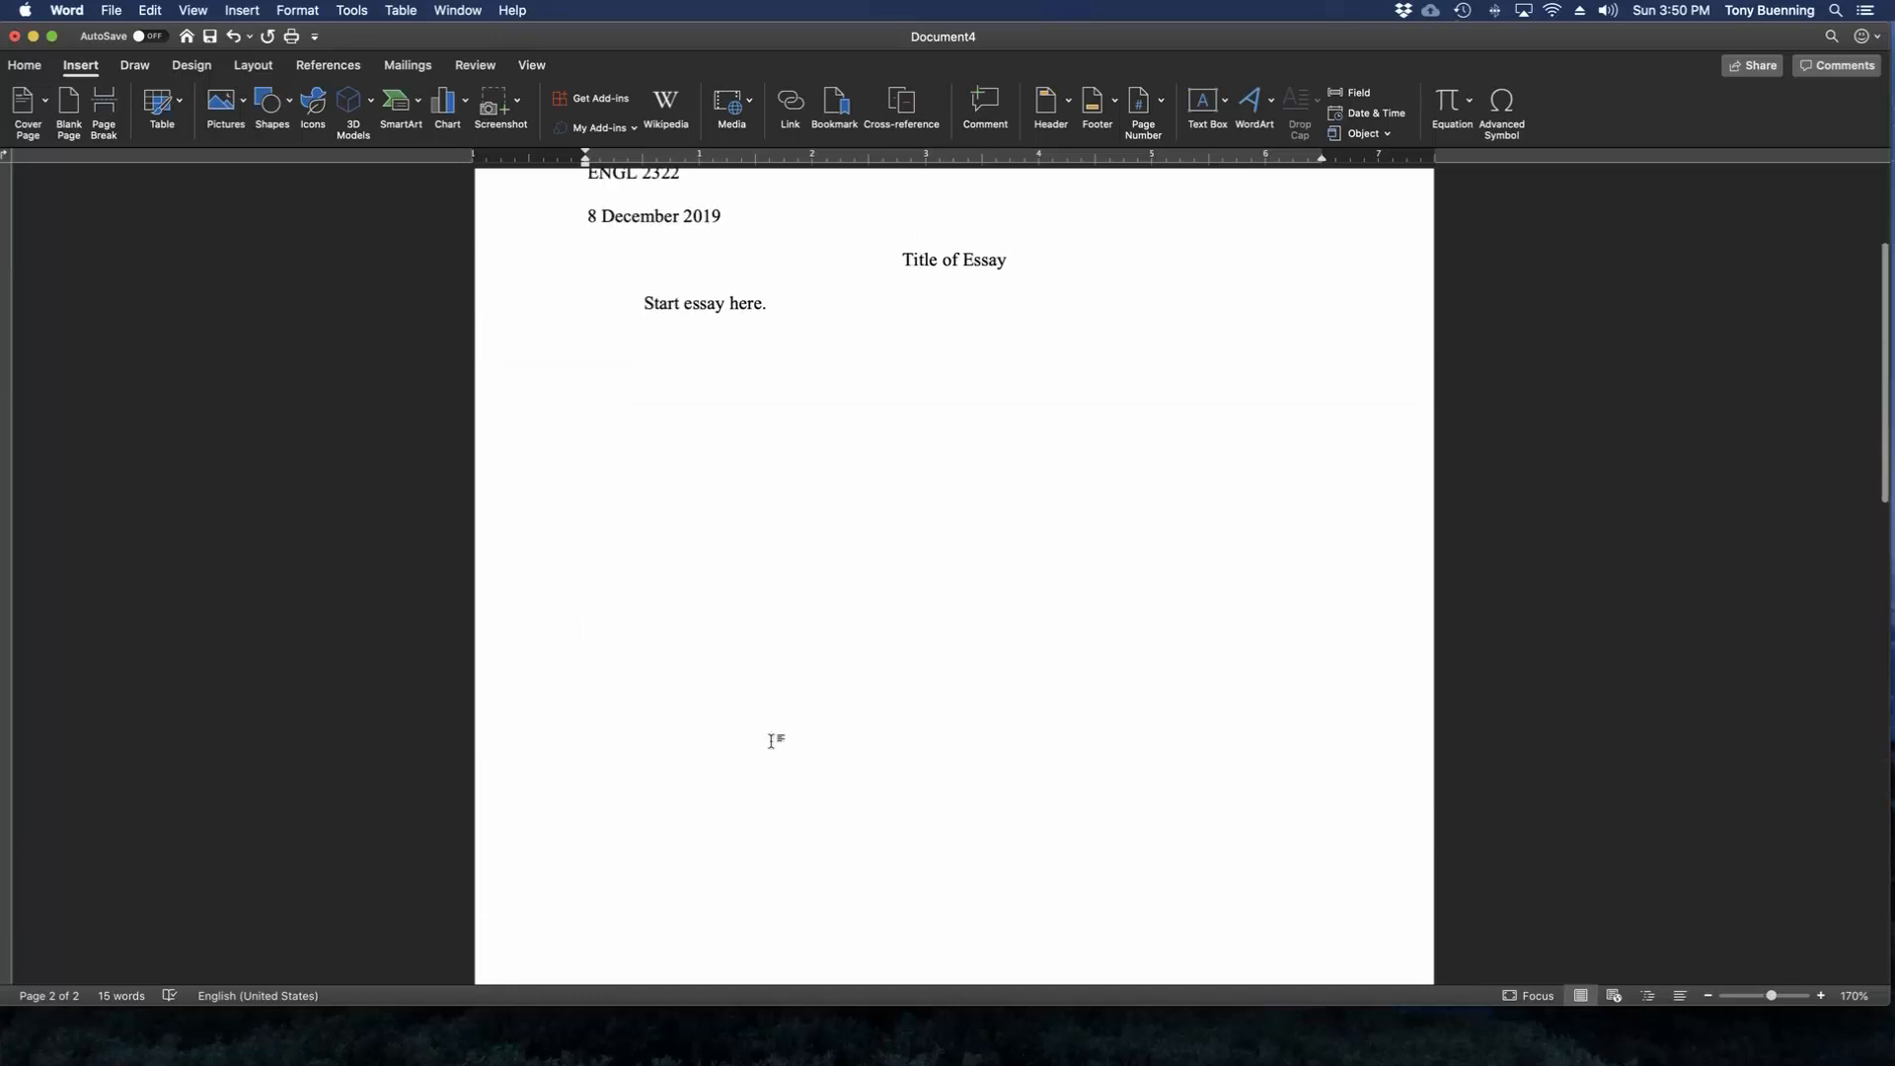
scroll(577, 553, down, 5)
scroll(589, 546, down, 5)
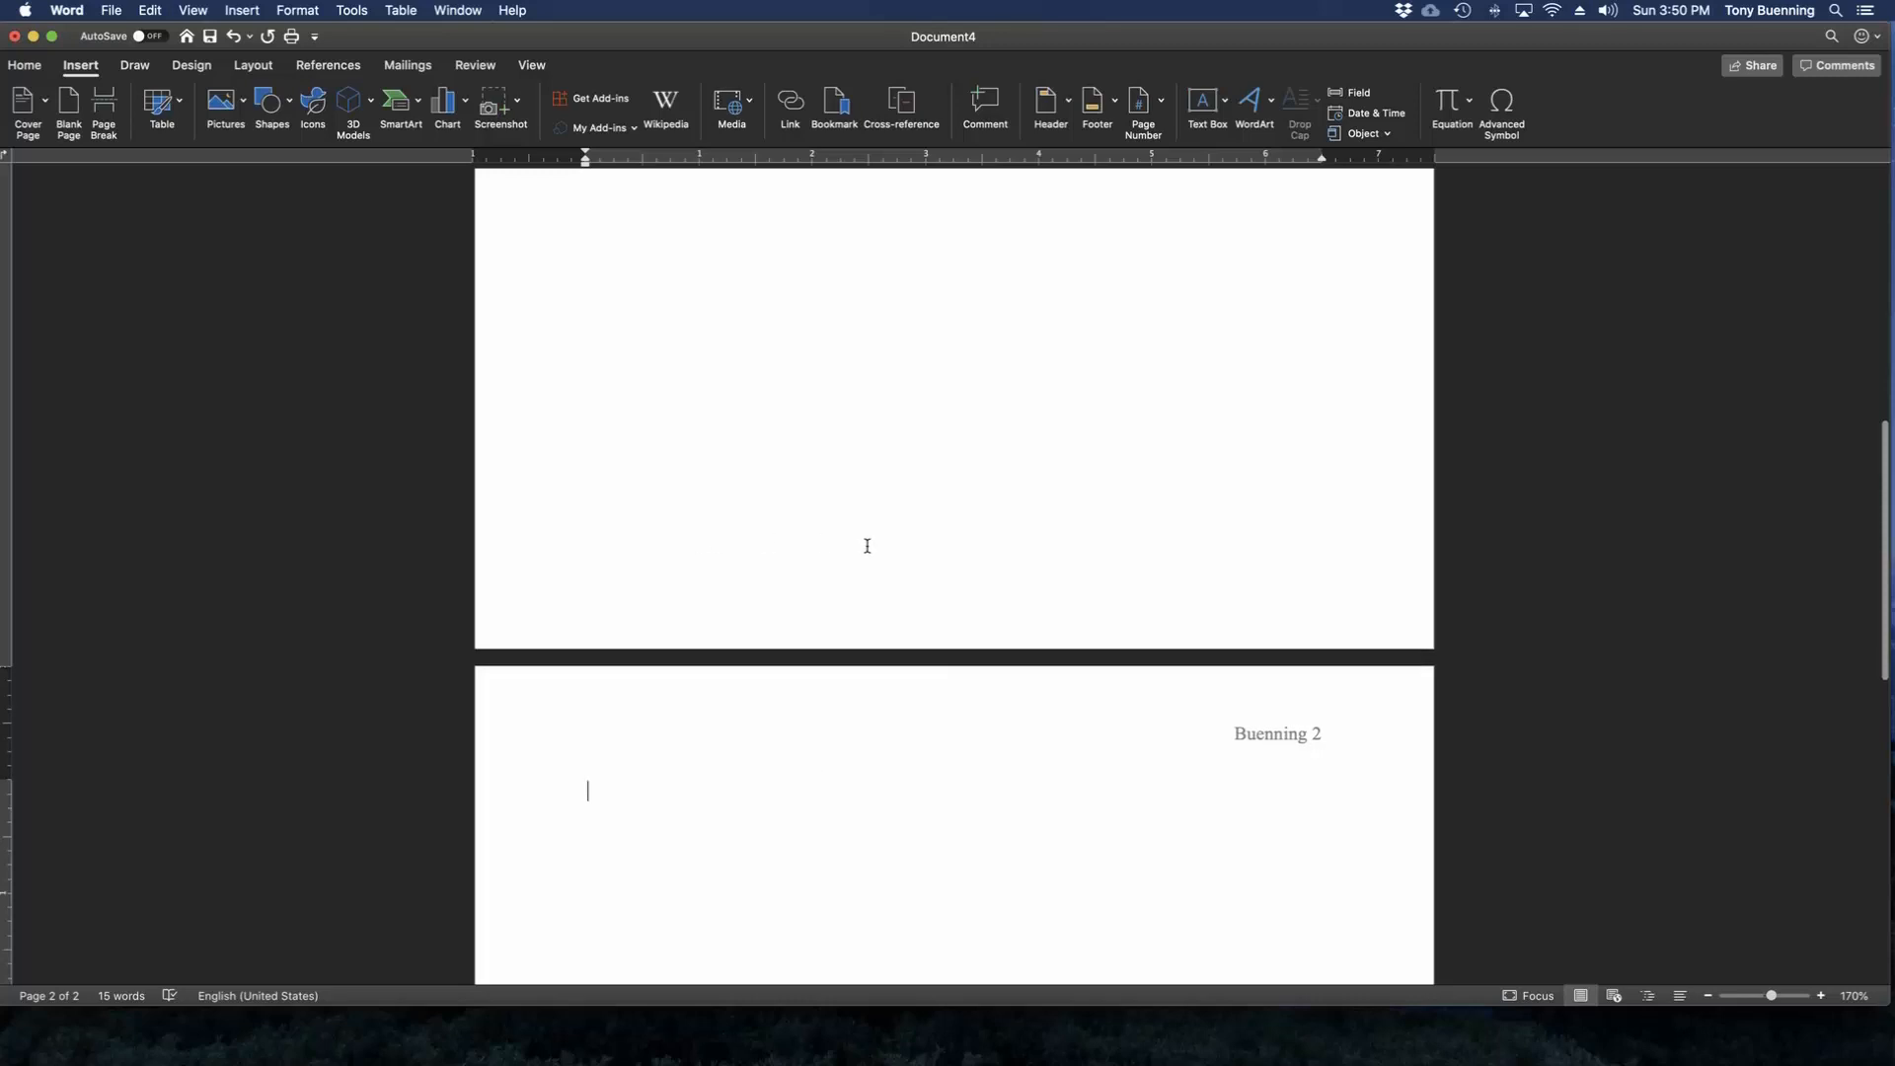
scroll(888, 804, down, 2)
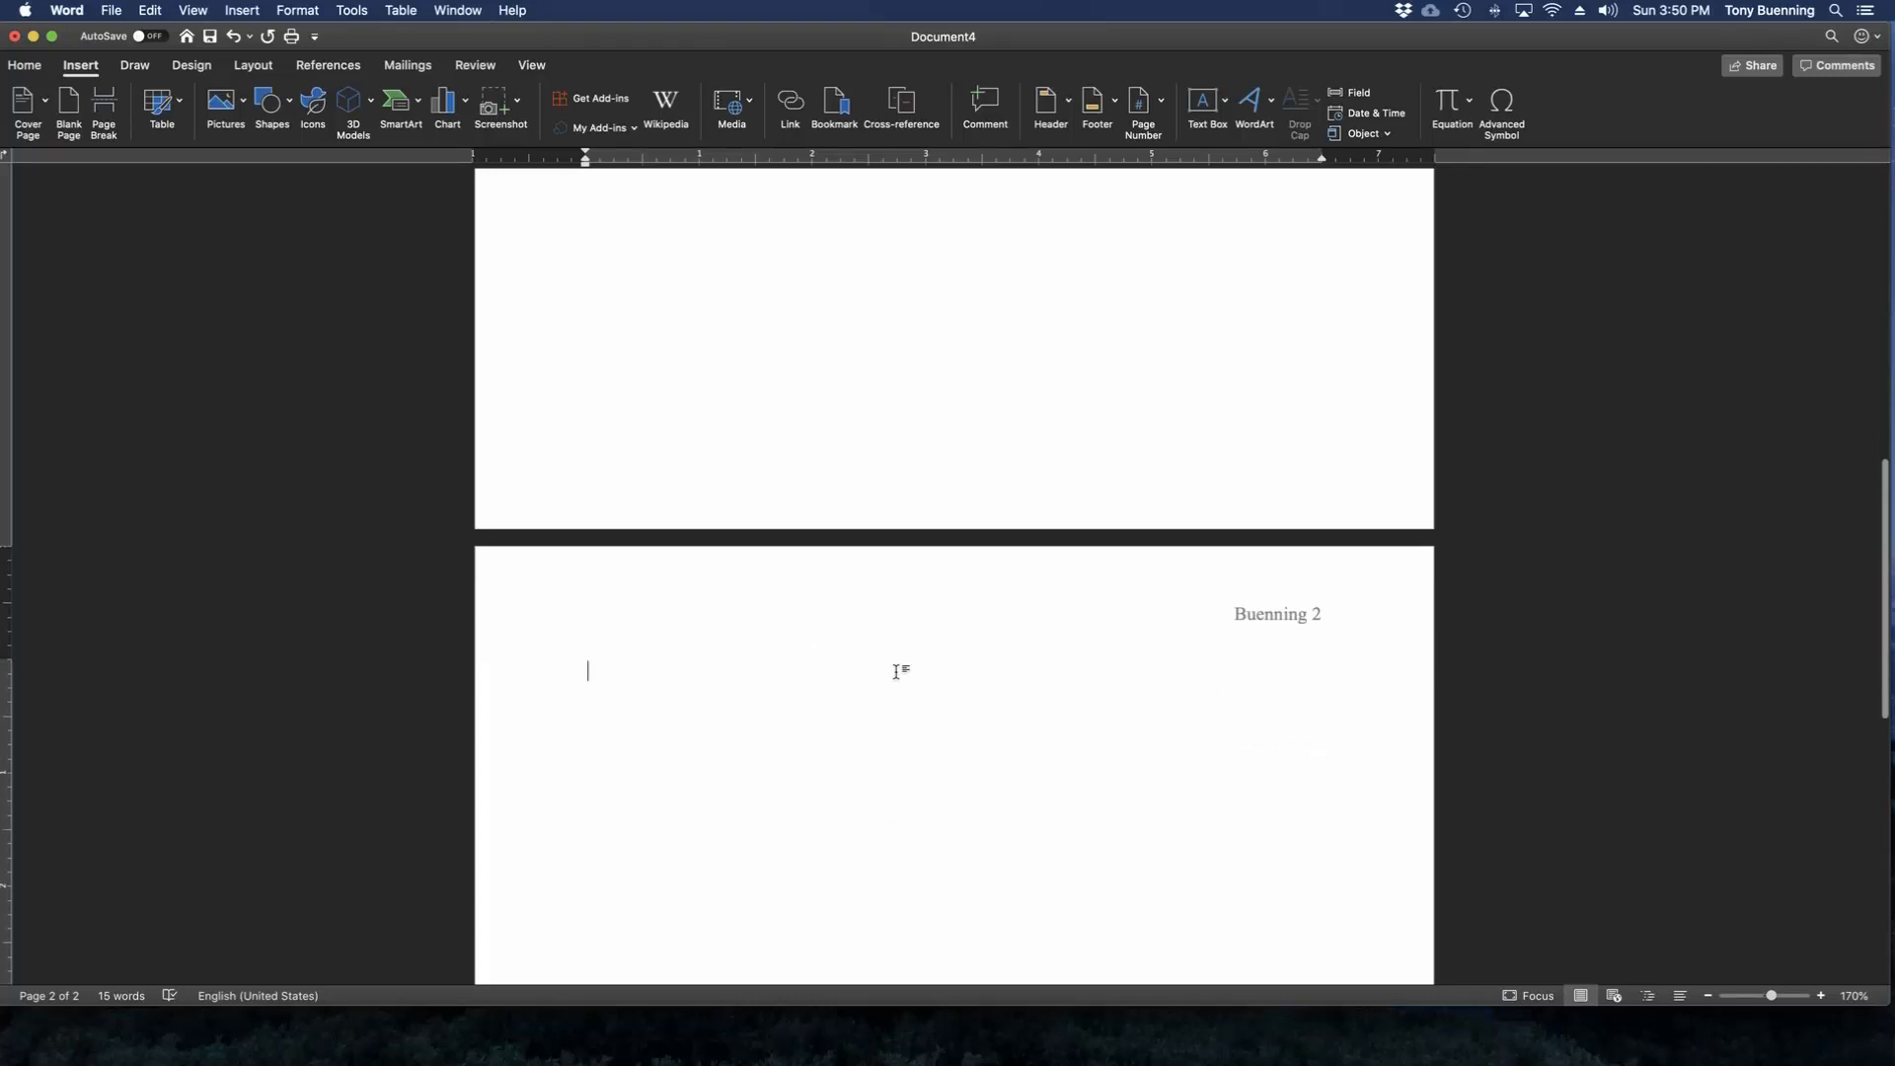
Enter the centered heading "Works Cited" on the second page and start a left-aligned line below it.
scroll(822, 521, down, 1)
click(24, 65)
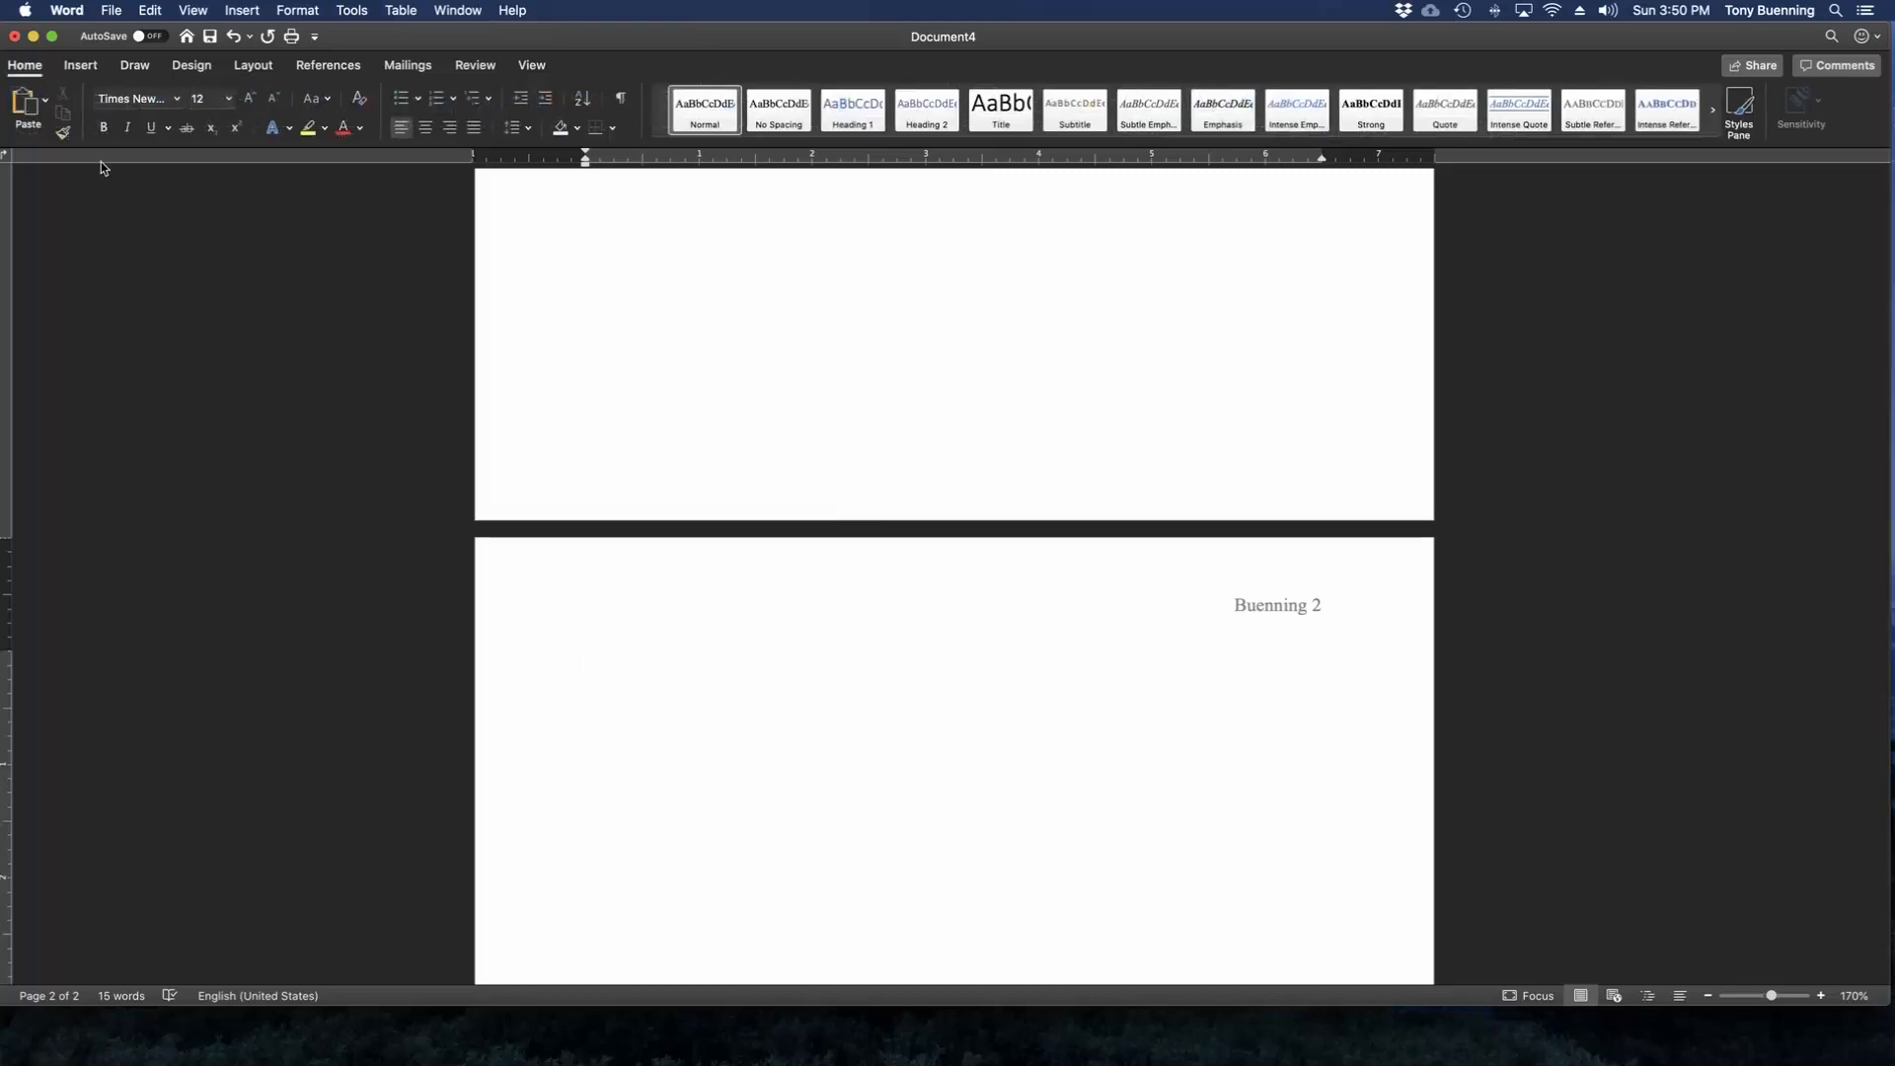
click(426, 128)
text(Works Cited)
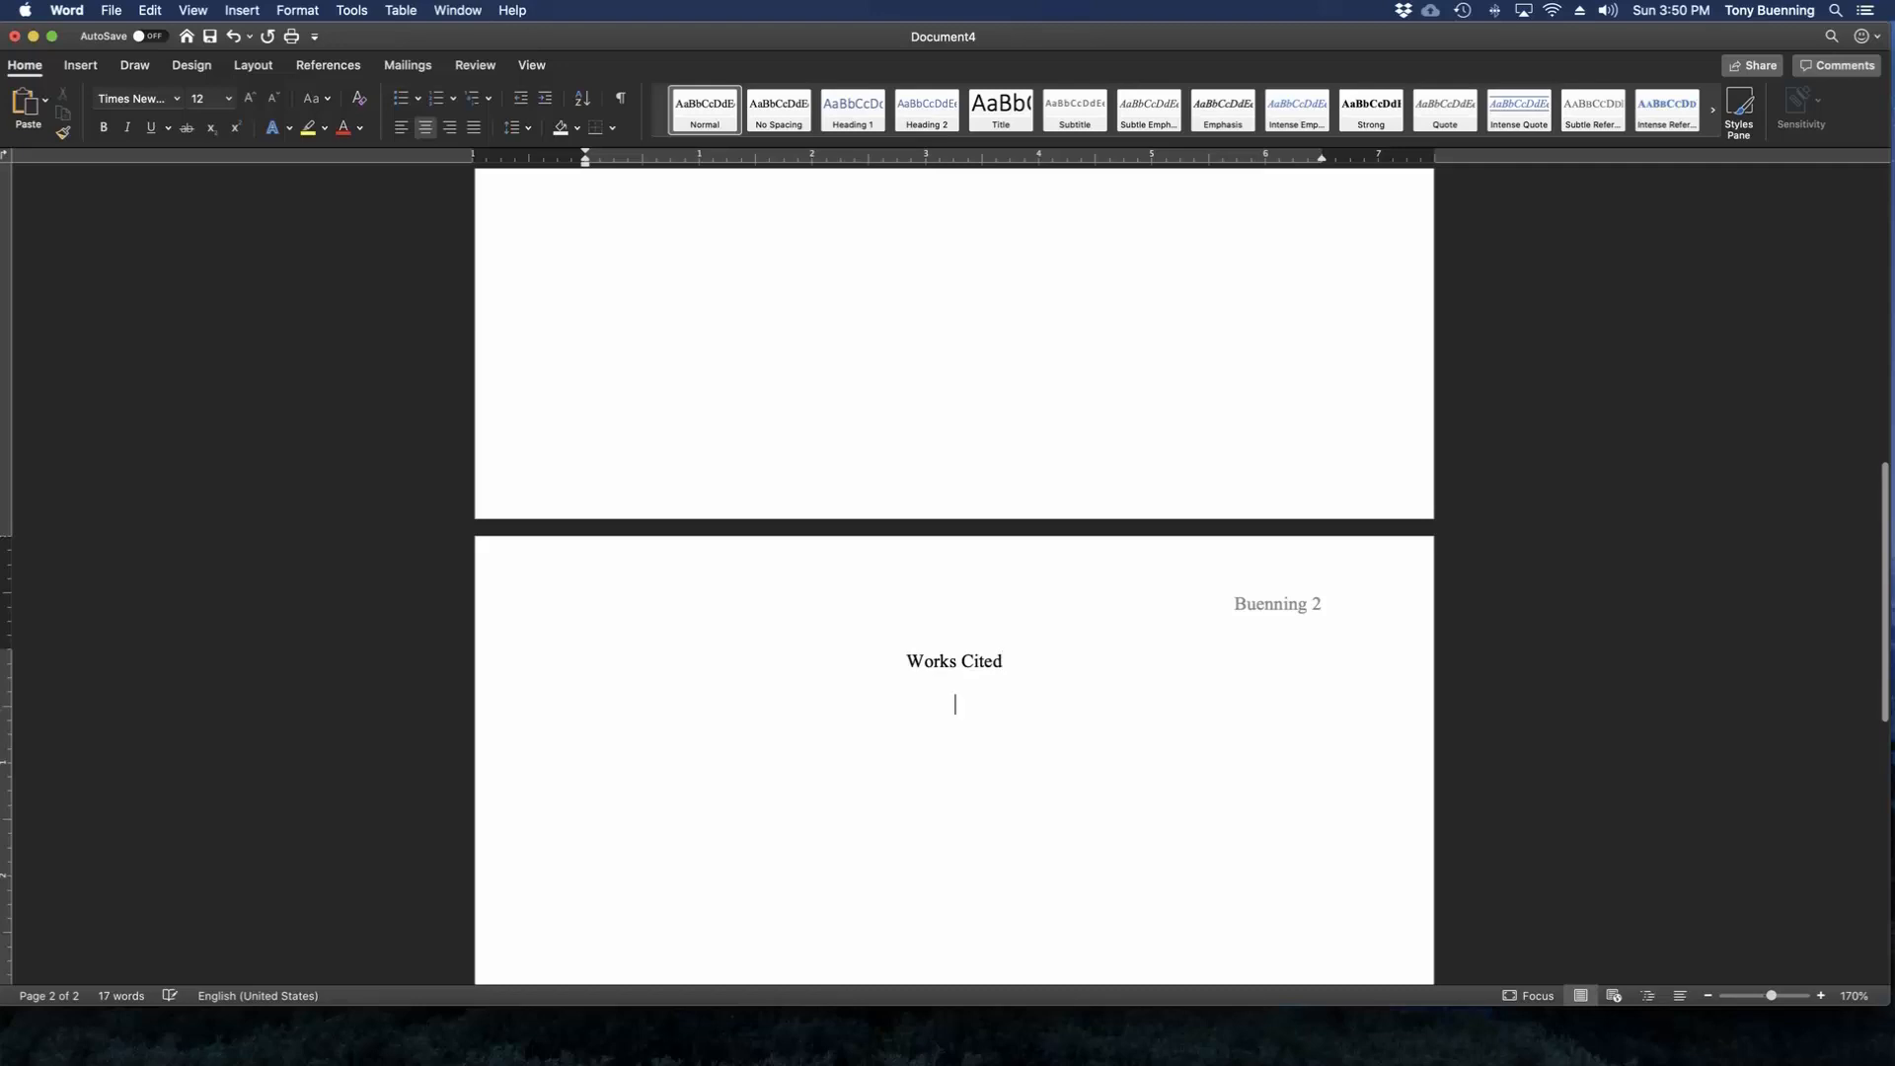
key(super+l)
Set a 0.5" hanging indent for the empty paragraph below the Works Cited heading.
scroll(660, 309, down, 5)
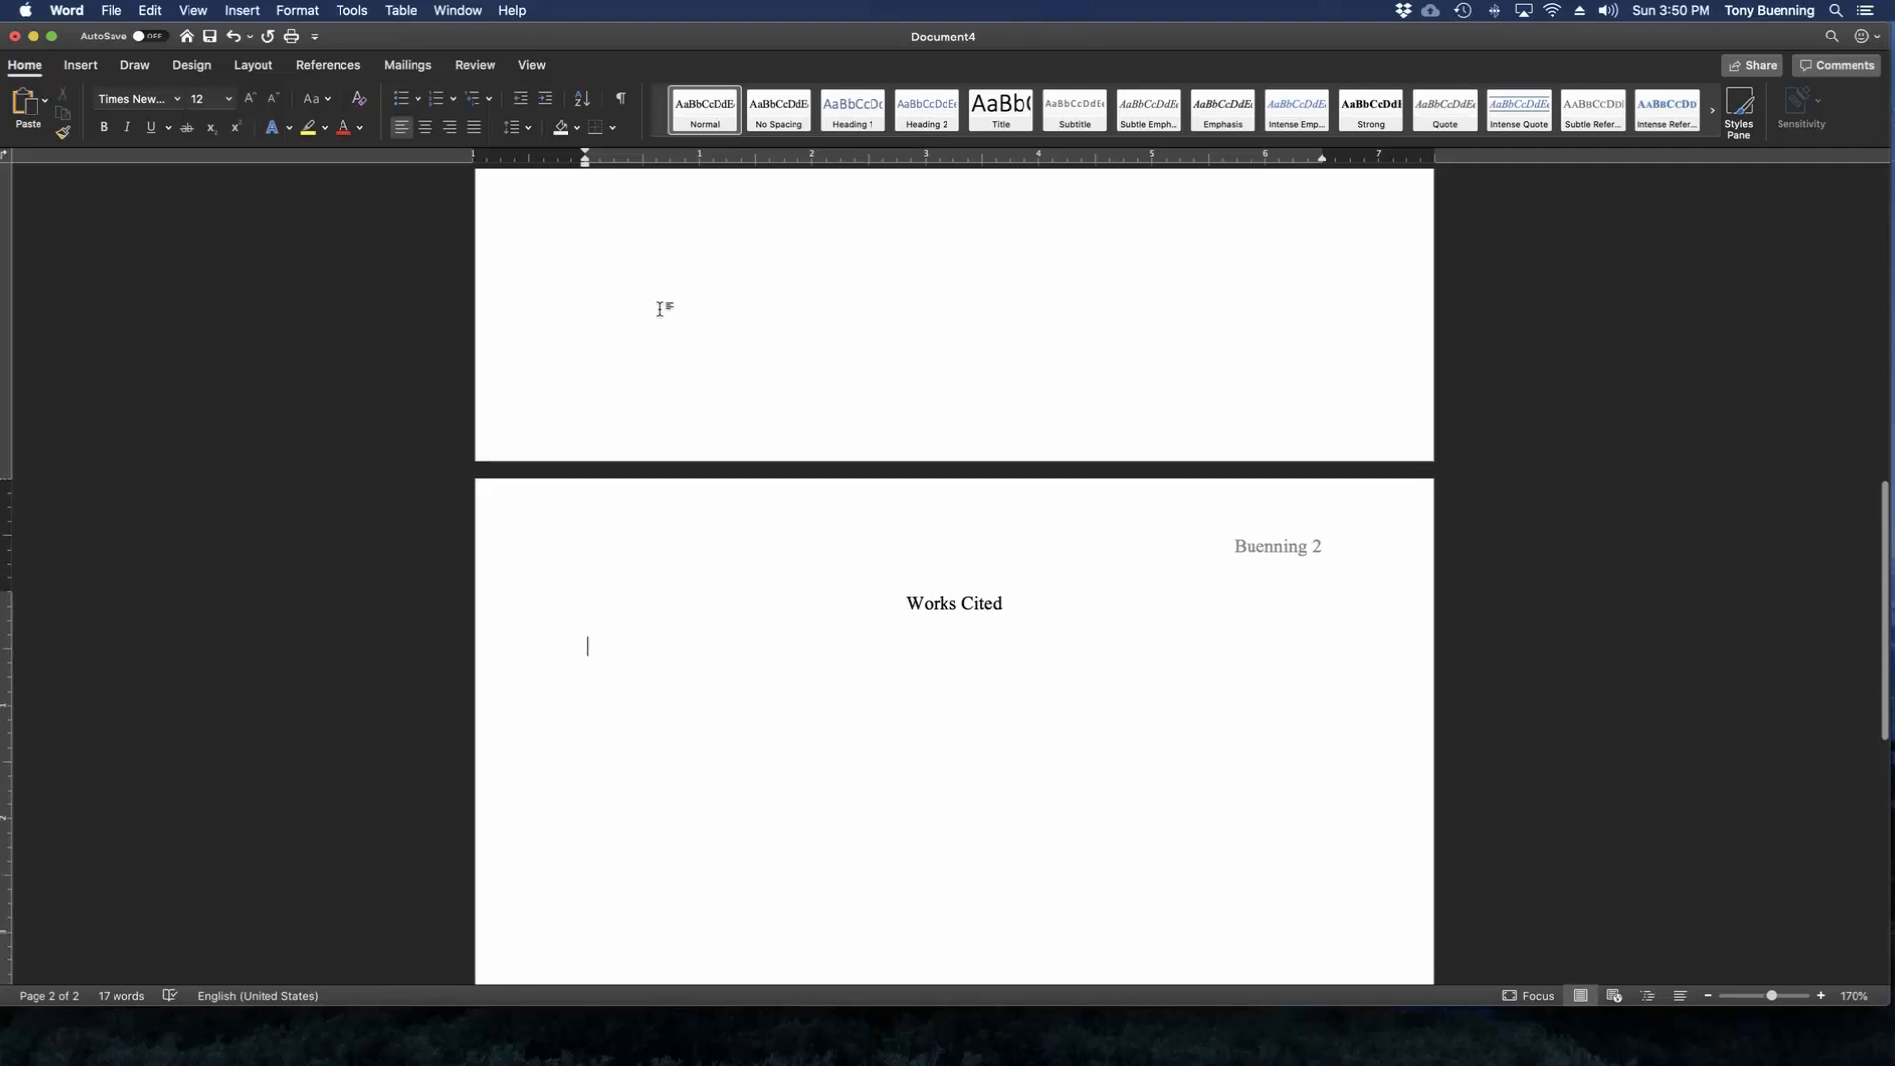
scroll(661, 309, up, 10)
scroll(661, 309, up, 6)
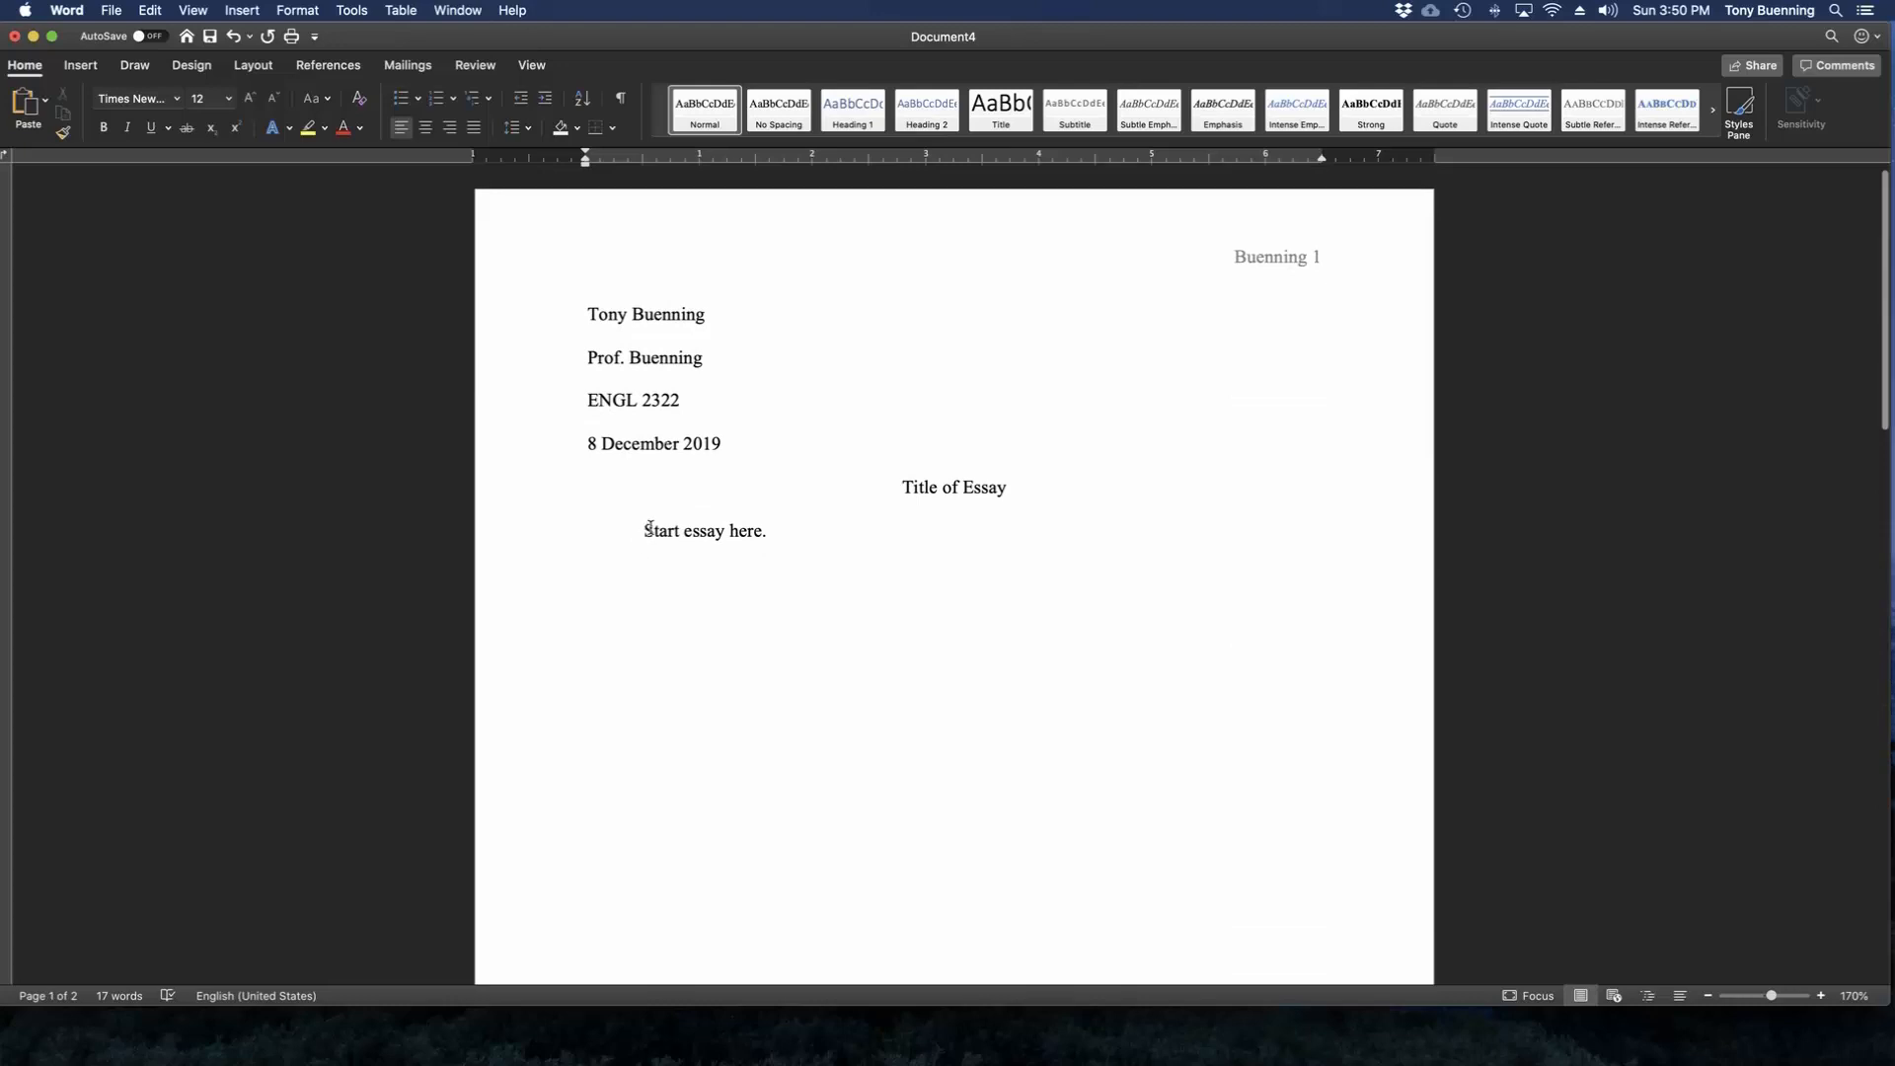
scroll(646, 538, down, 10)
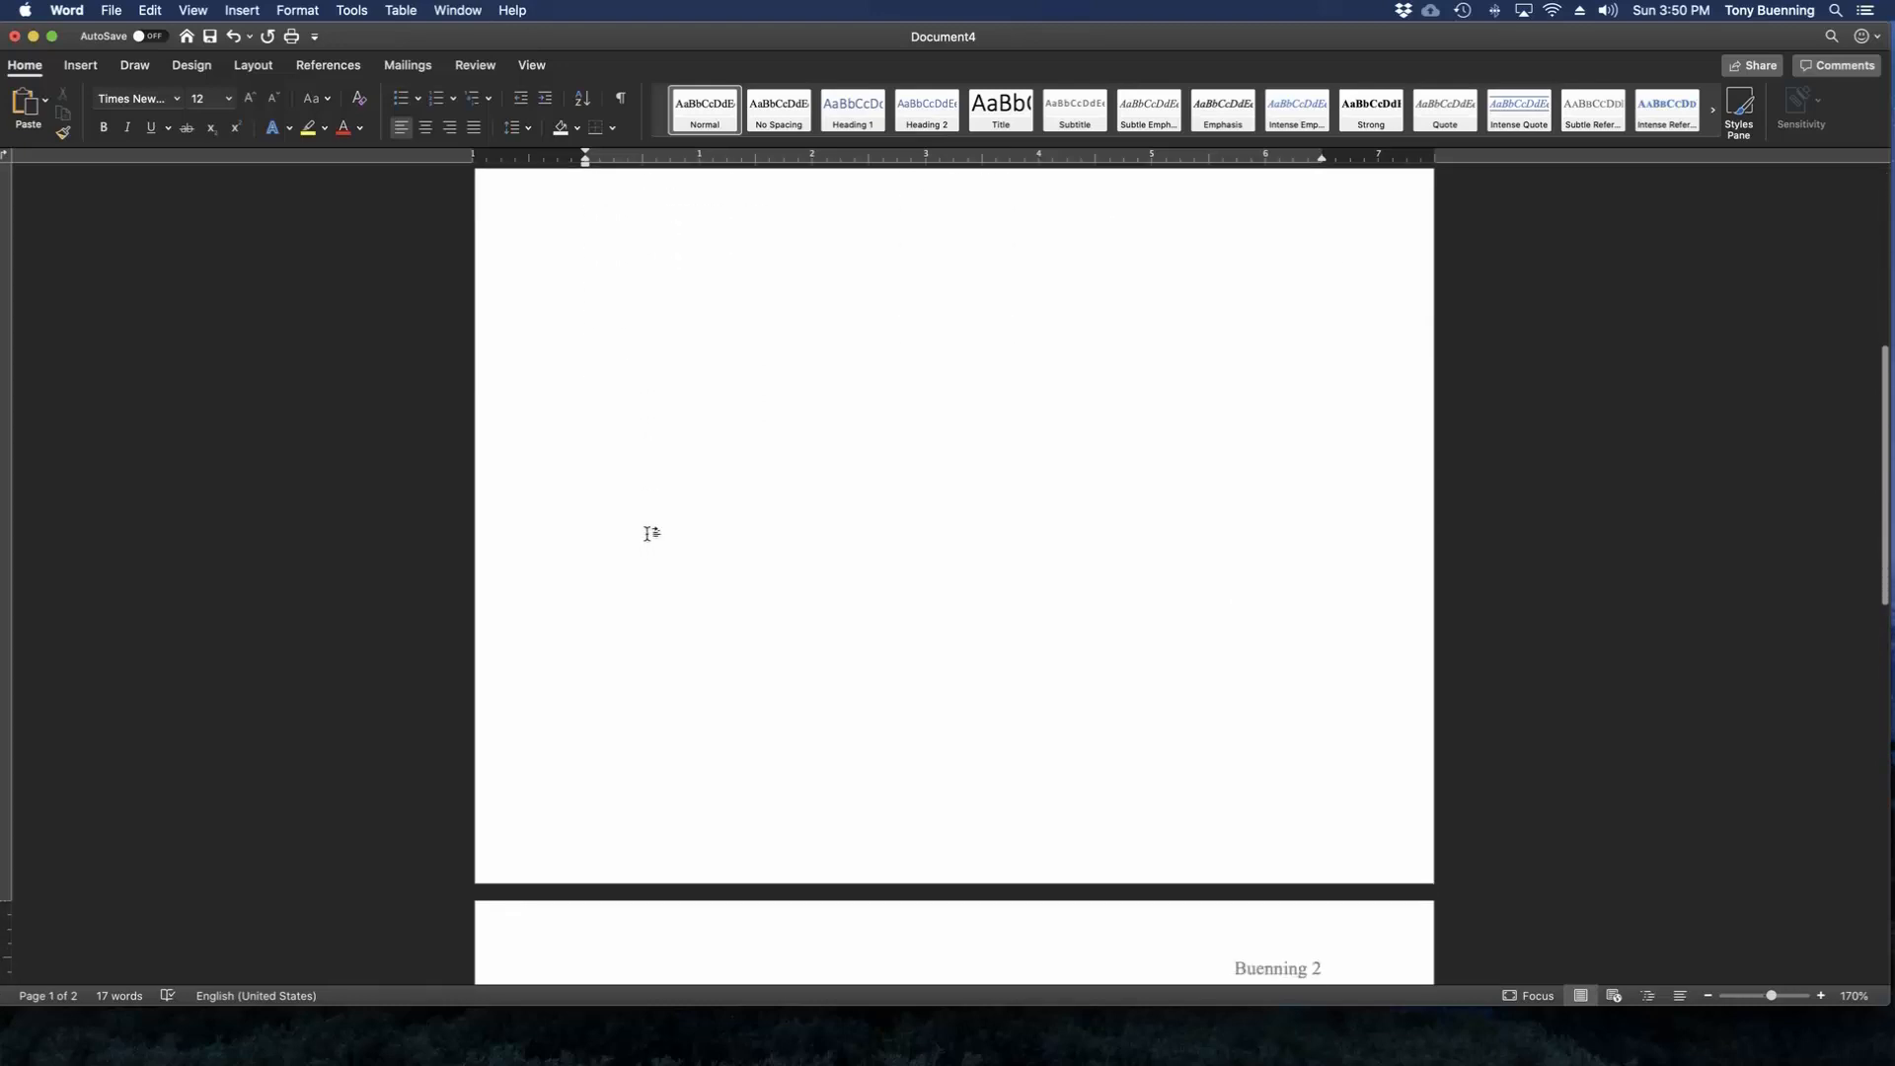
scroll(647, 534, down, 2)
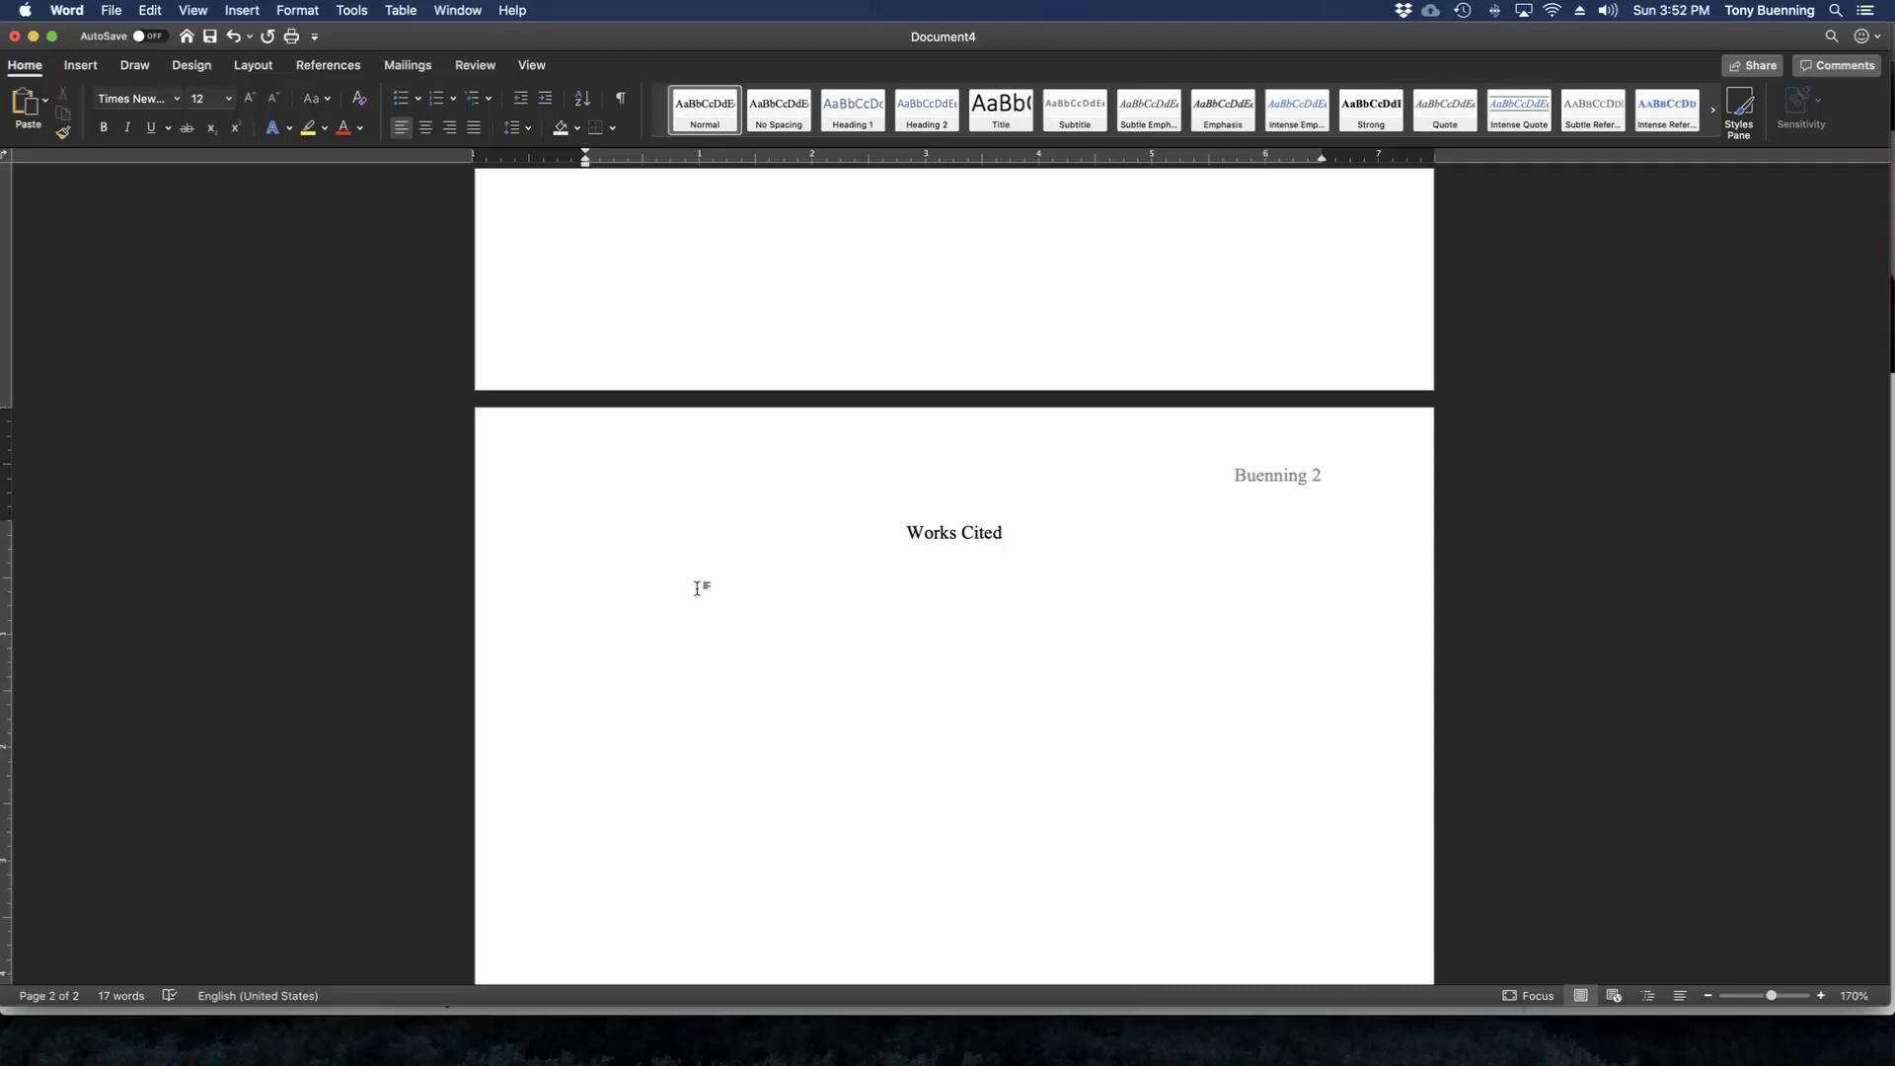
right_click(619, 575)
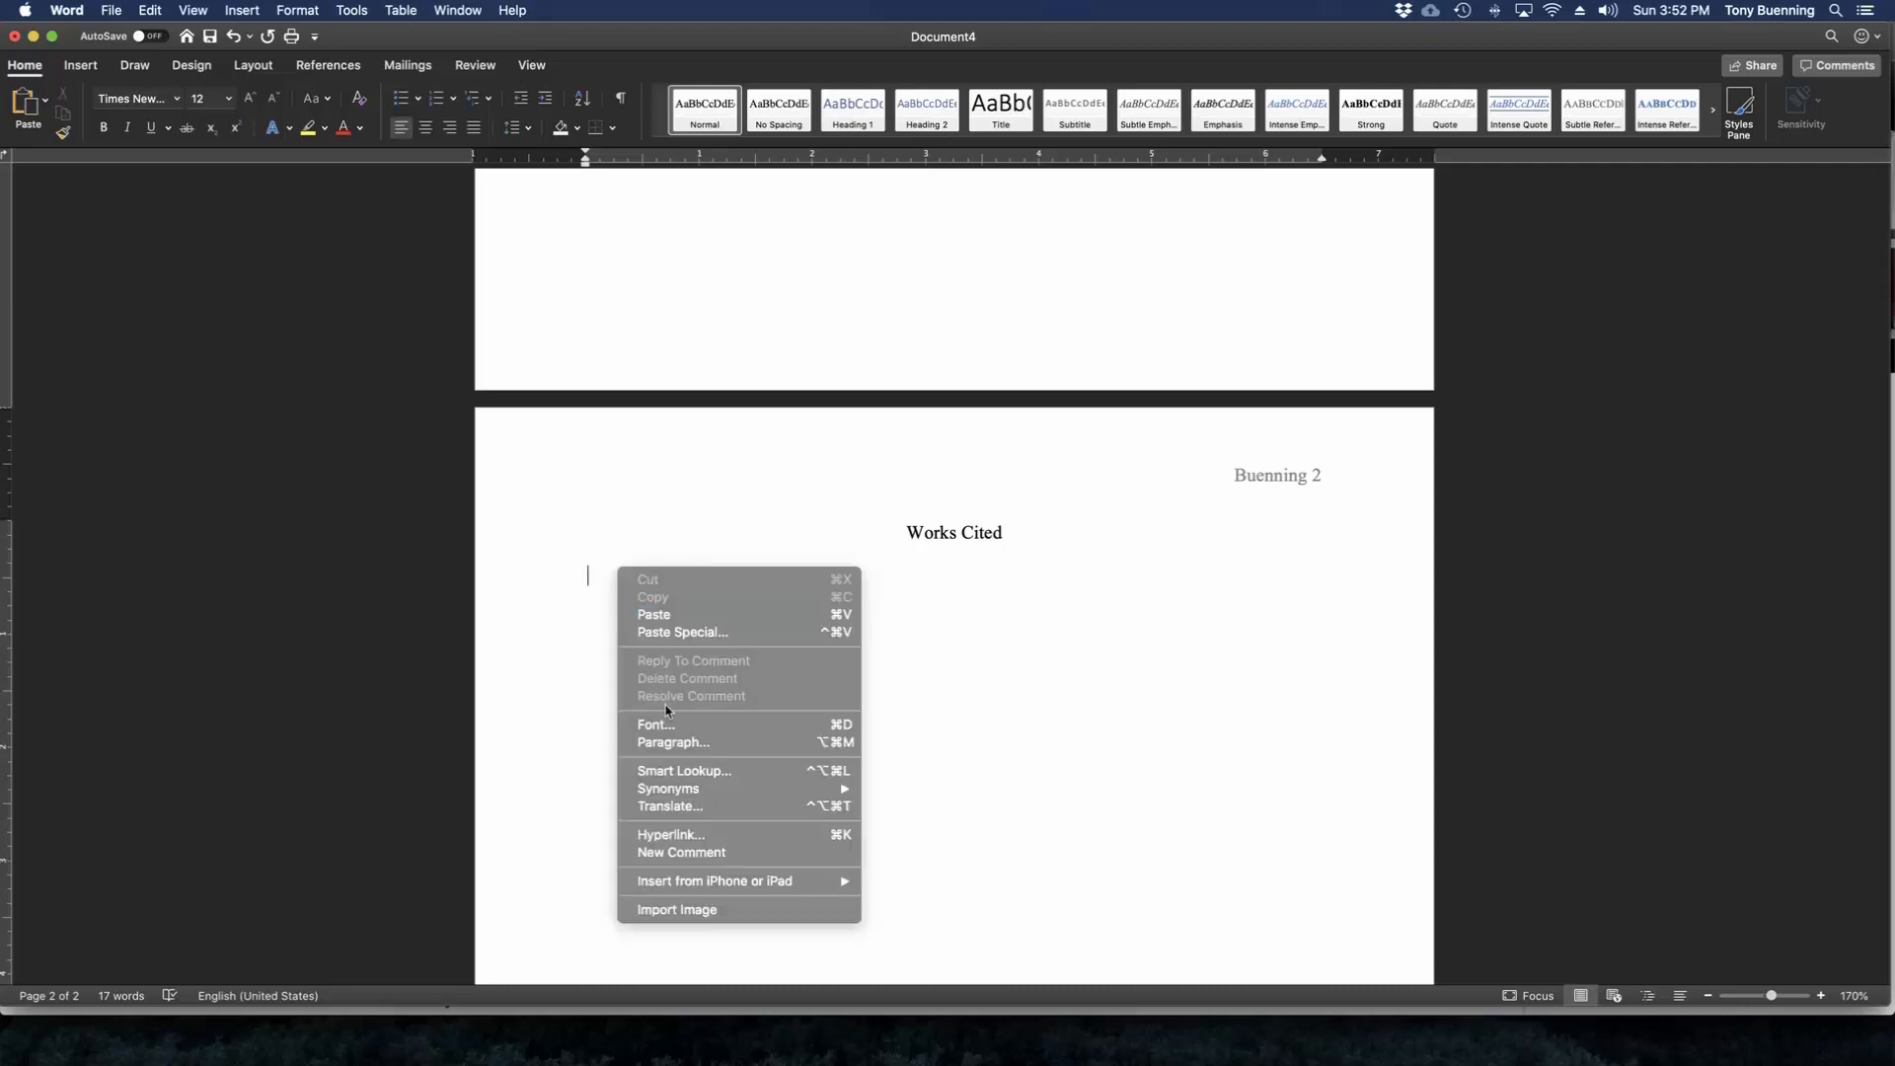
click(672, 747)
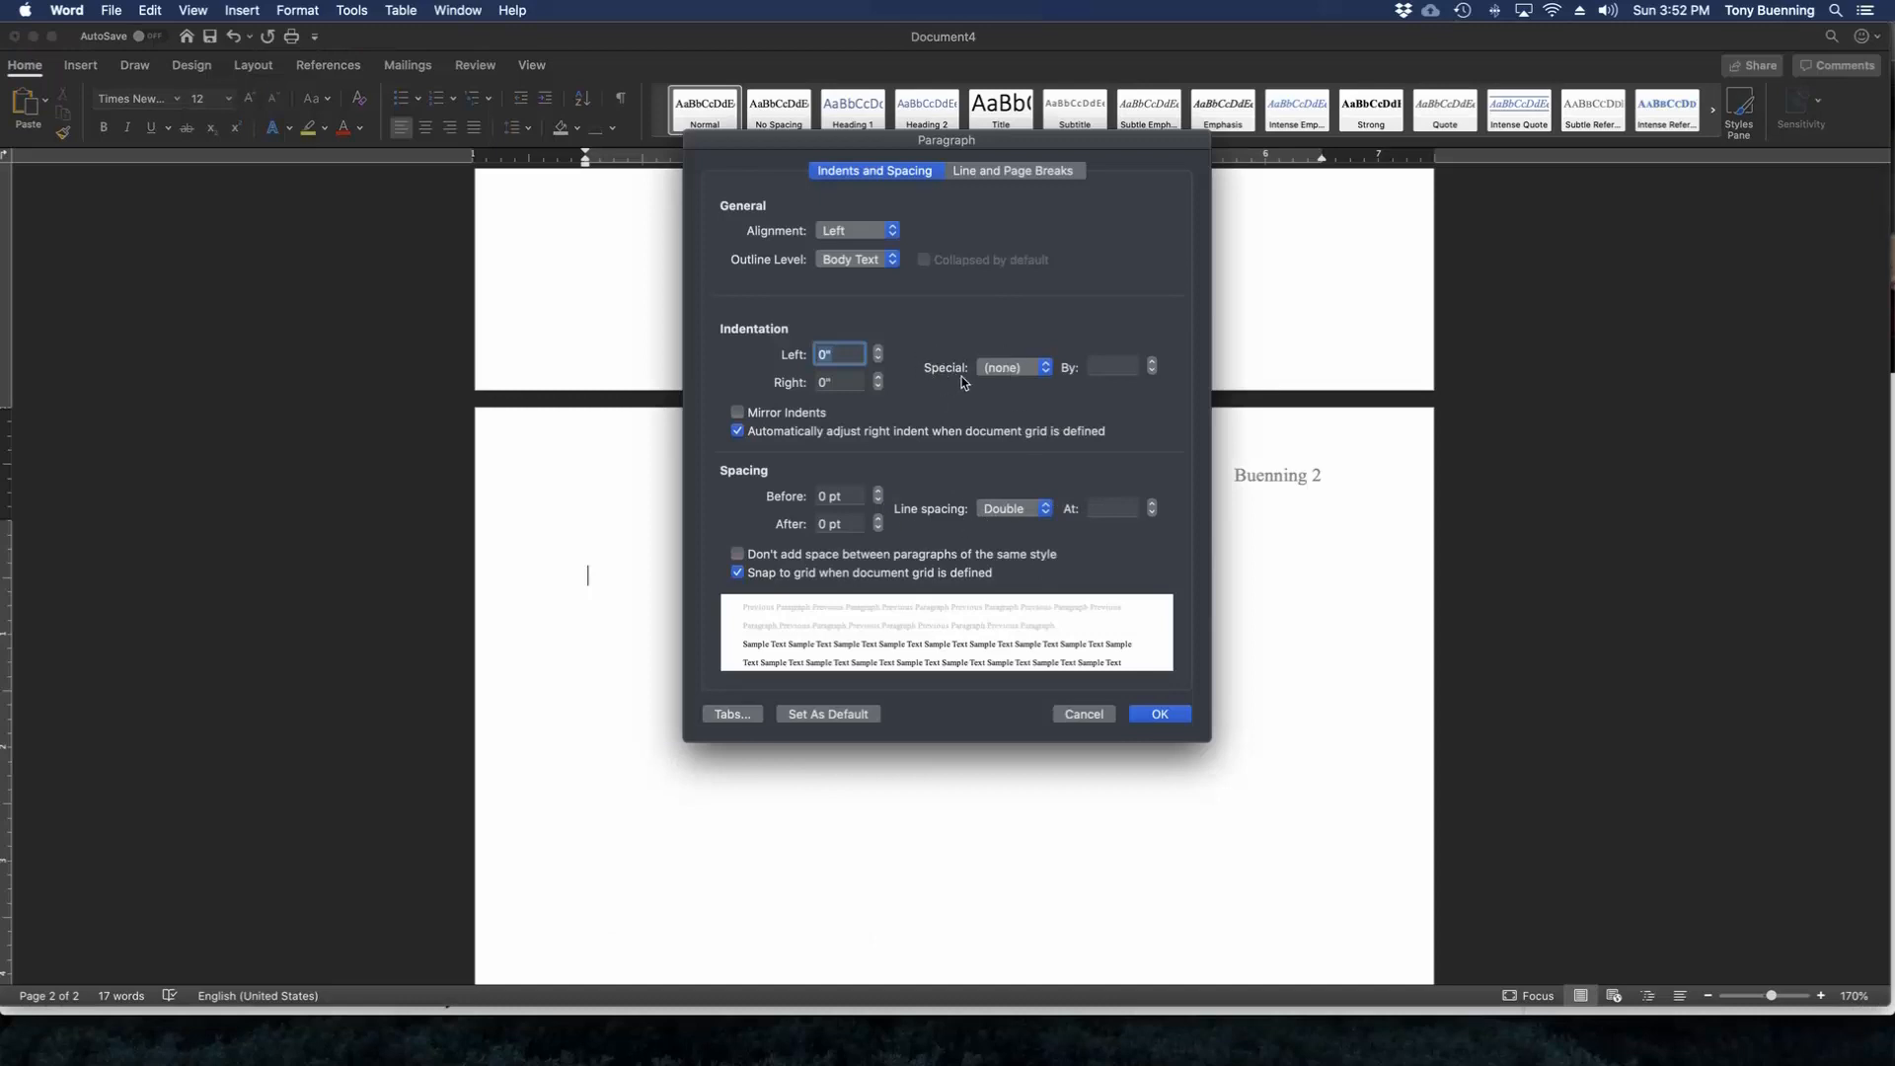
click(1046, 369)
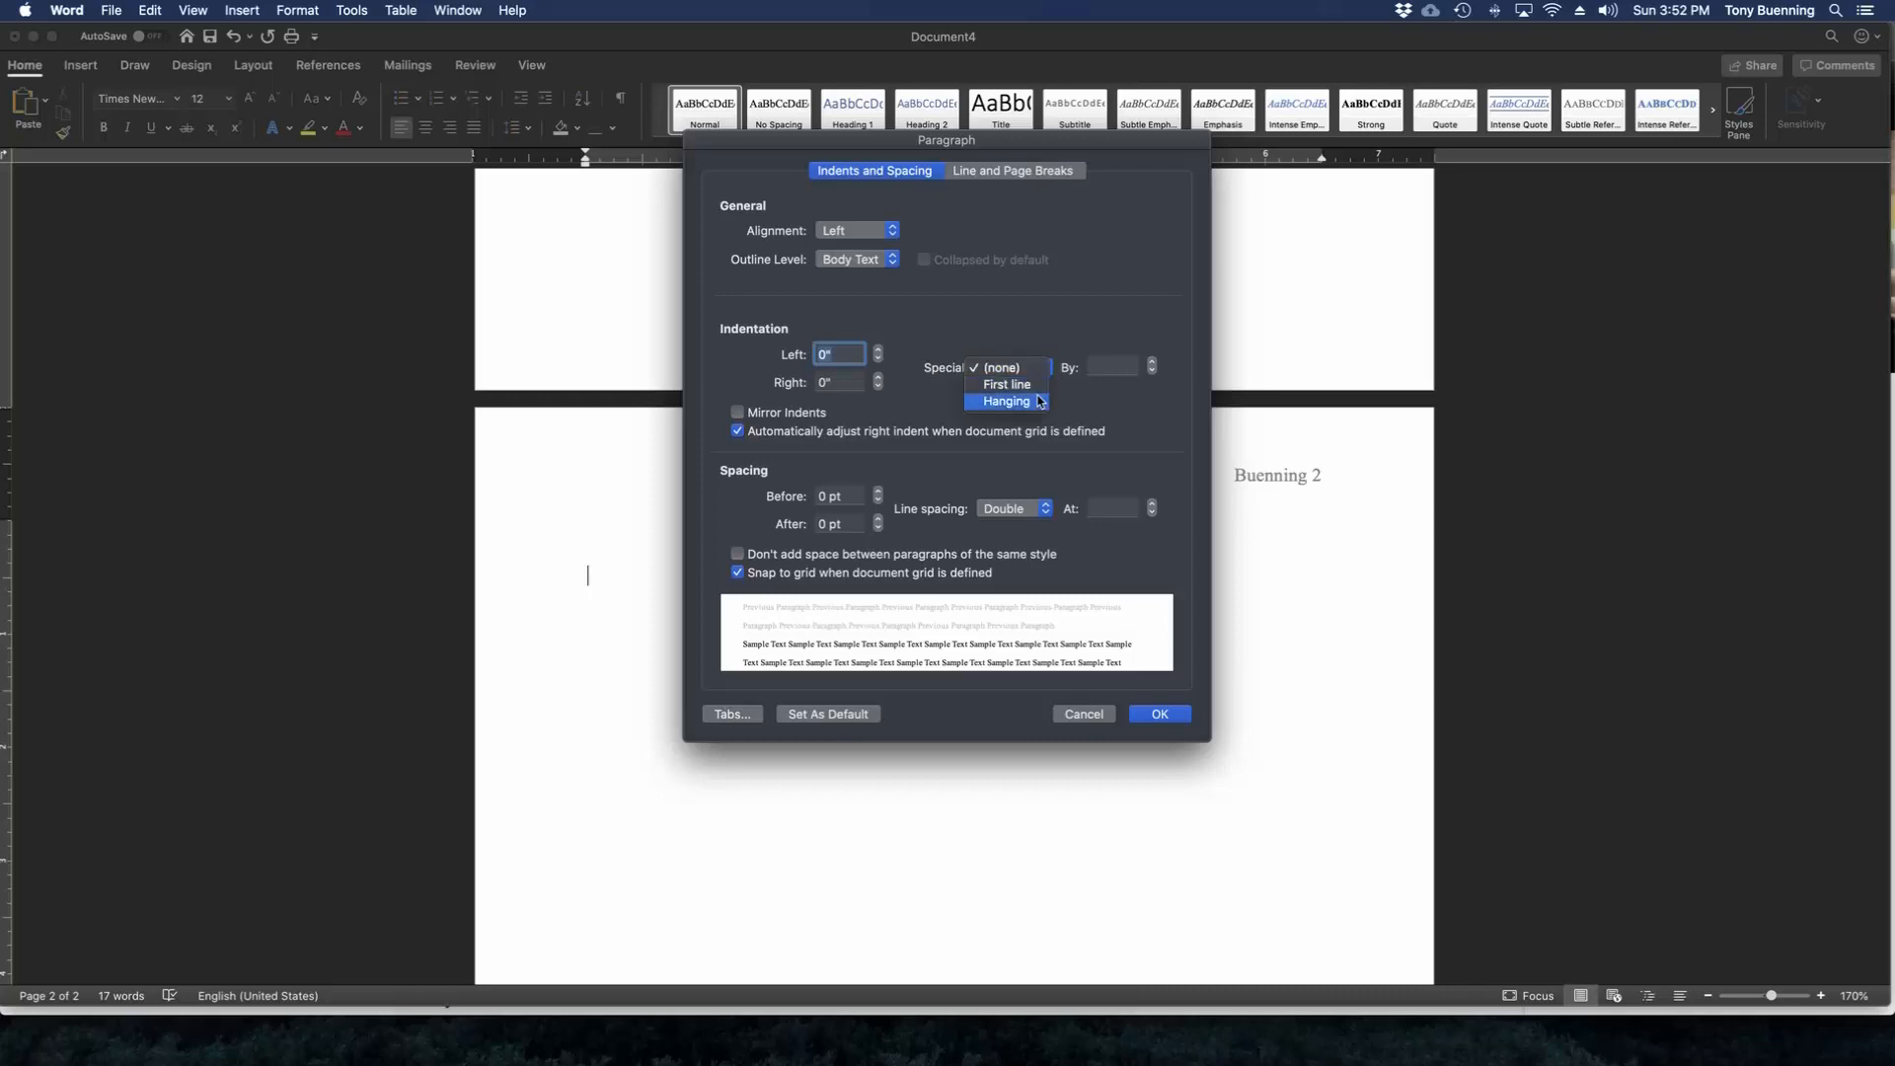
click(1037, 405)
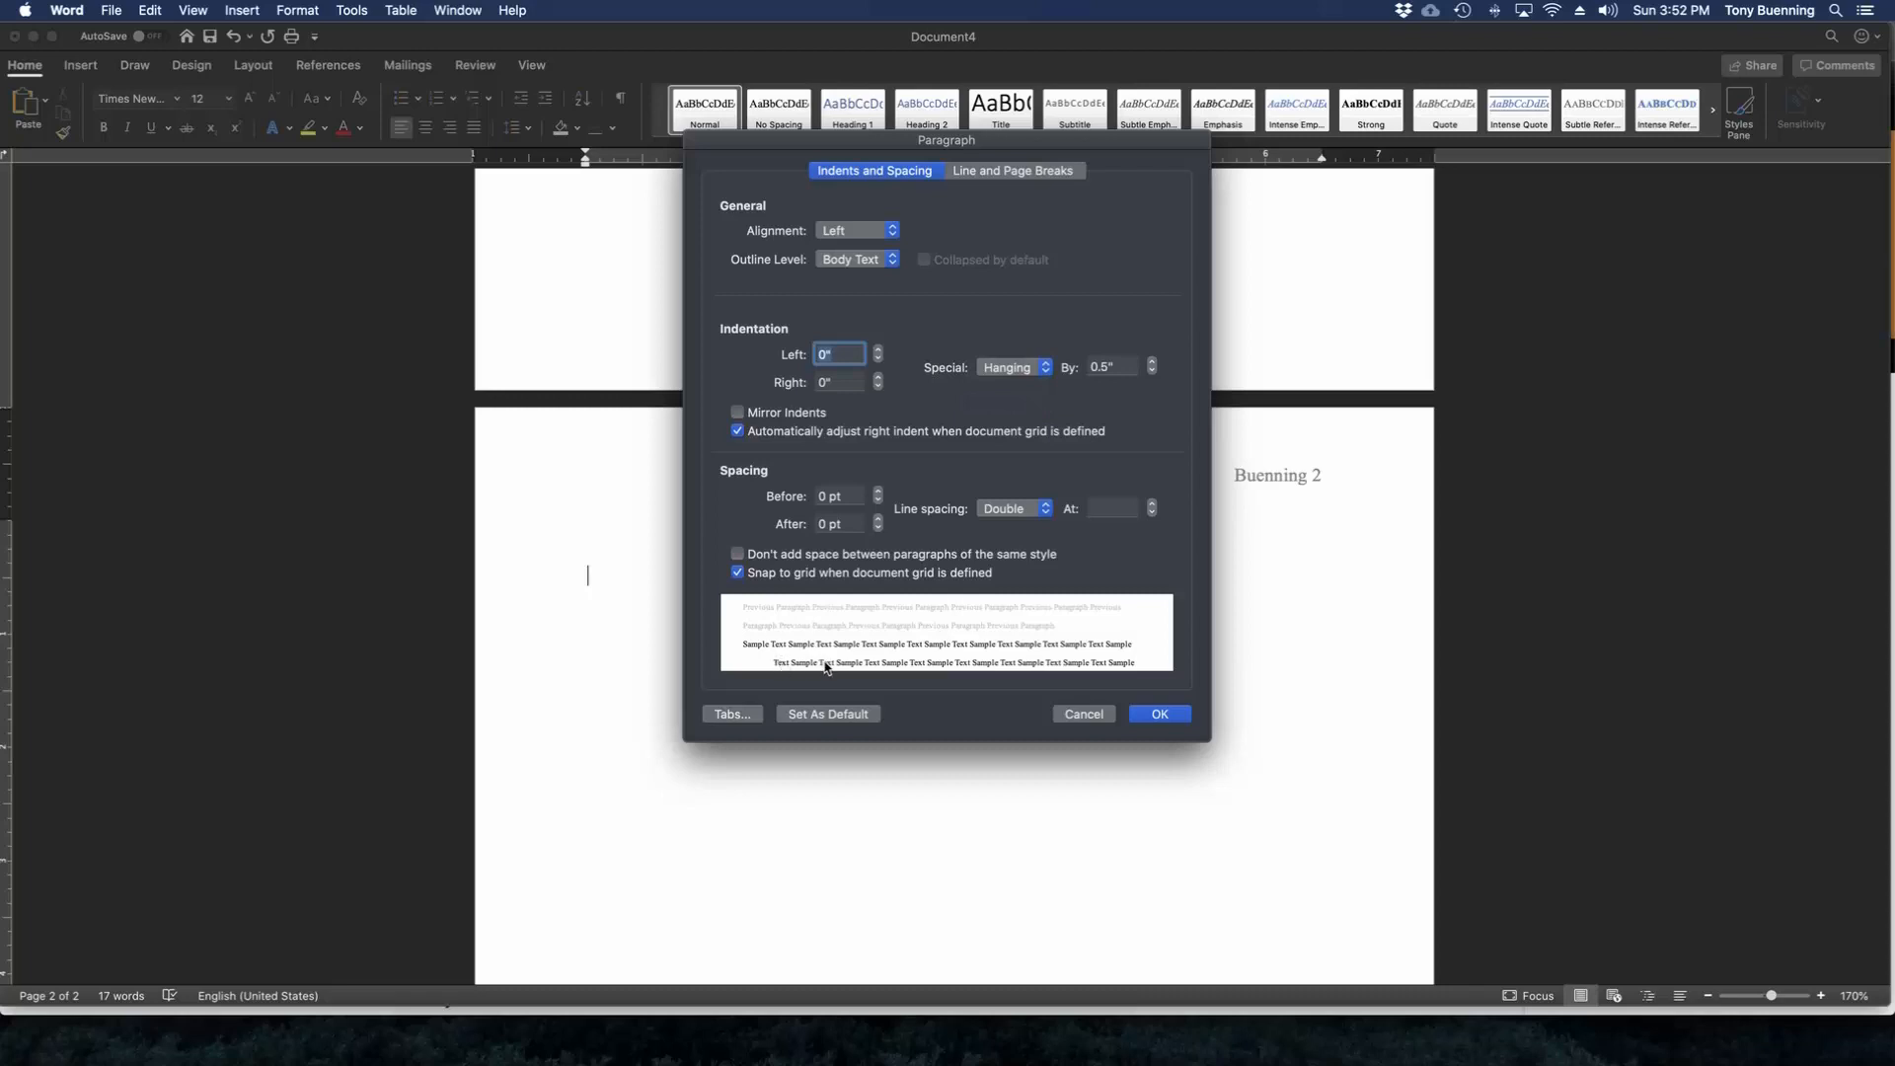
click(1155, 717)
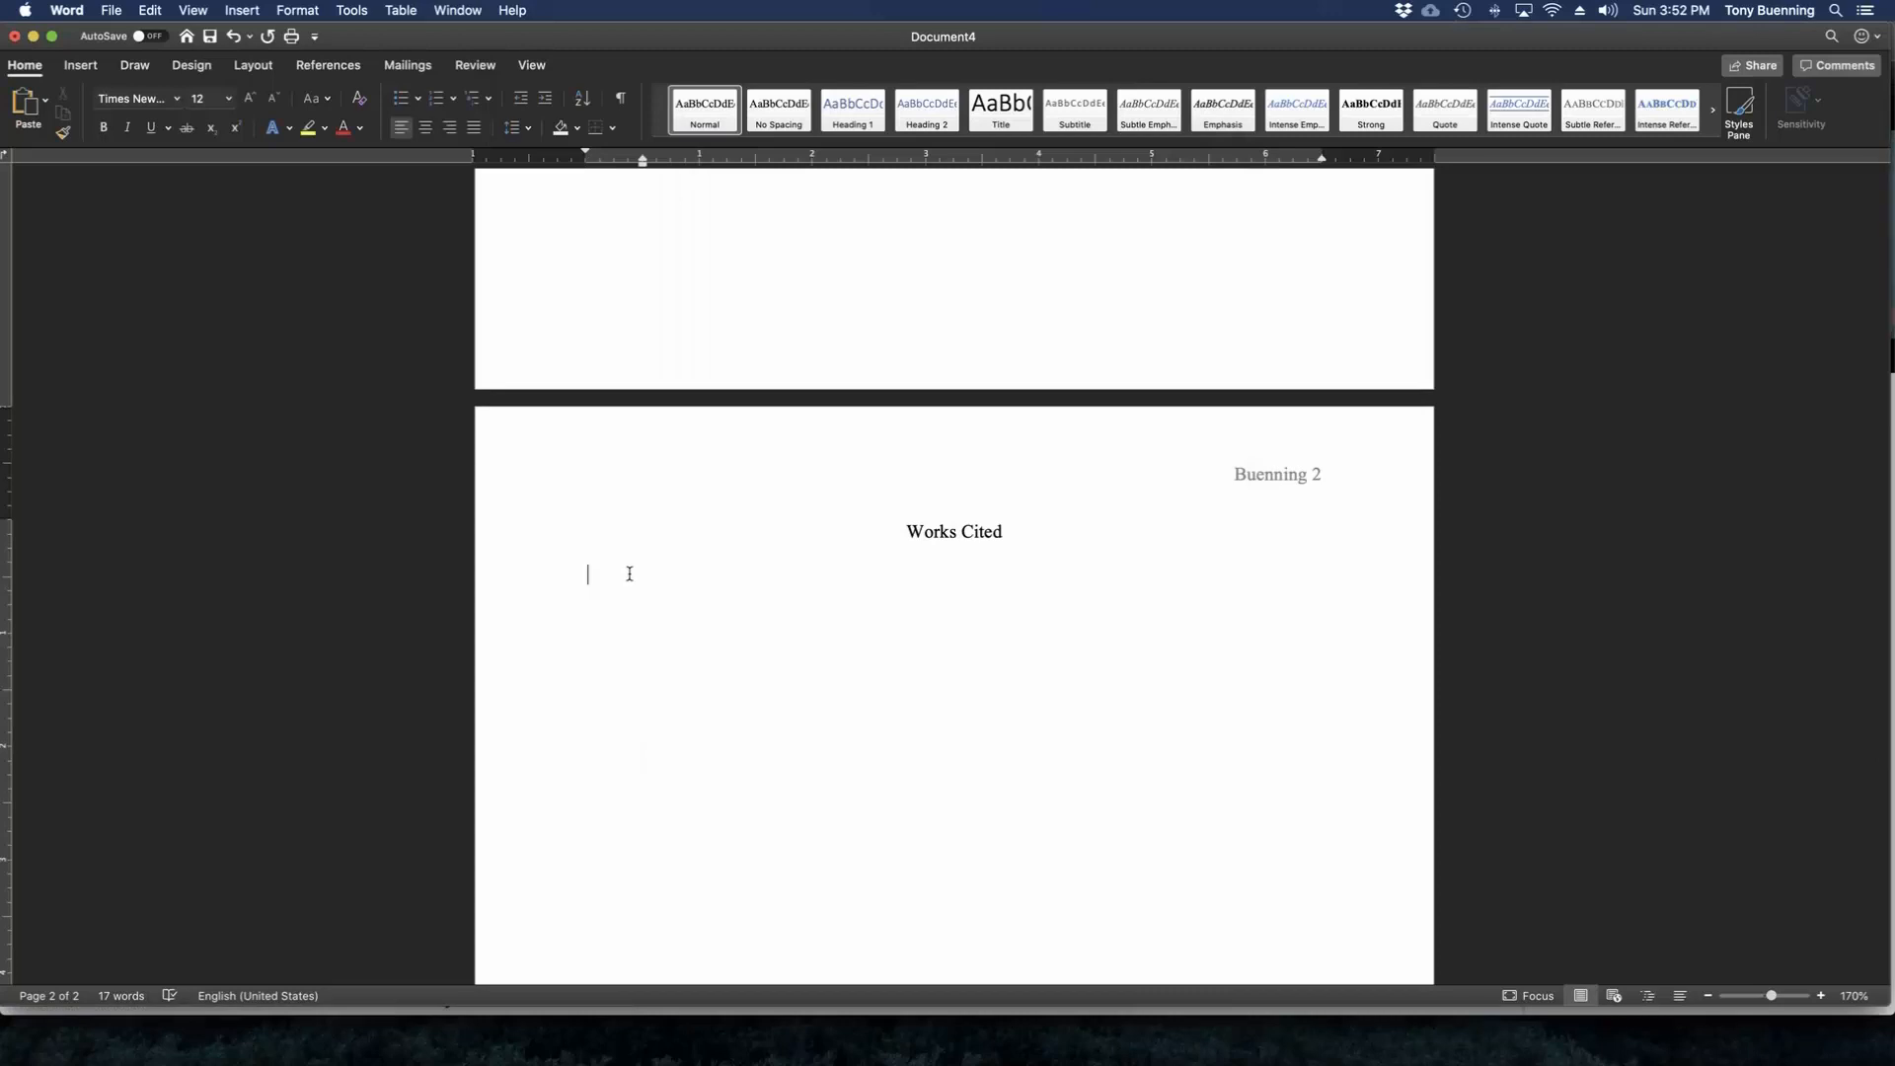
Paste the copied "April & Paris" citation under Works Cited and make it match the destination formatting.
text(Sedaris, David. "April & Paris." The New Yorker, The New Yorker, 2 Nov. 2017, www.newyorker.com/magazine/2008/03/24/april-paris.)
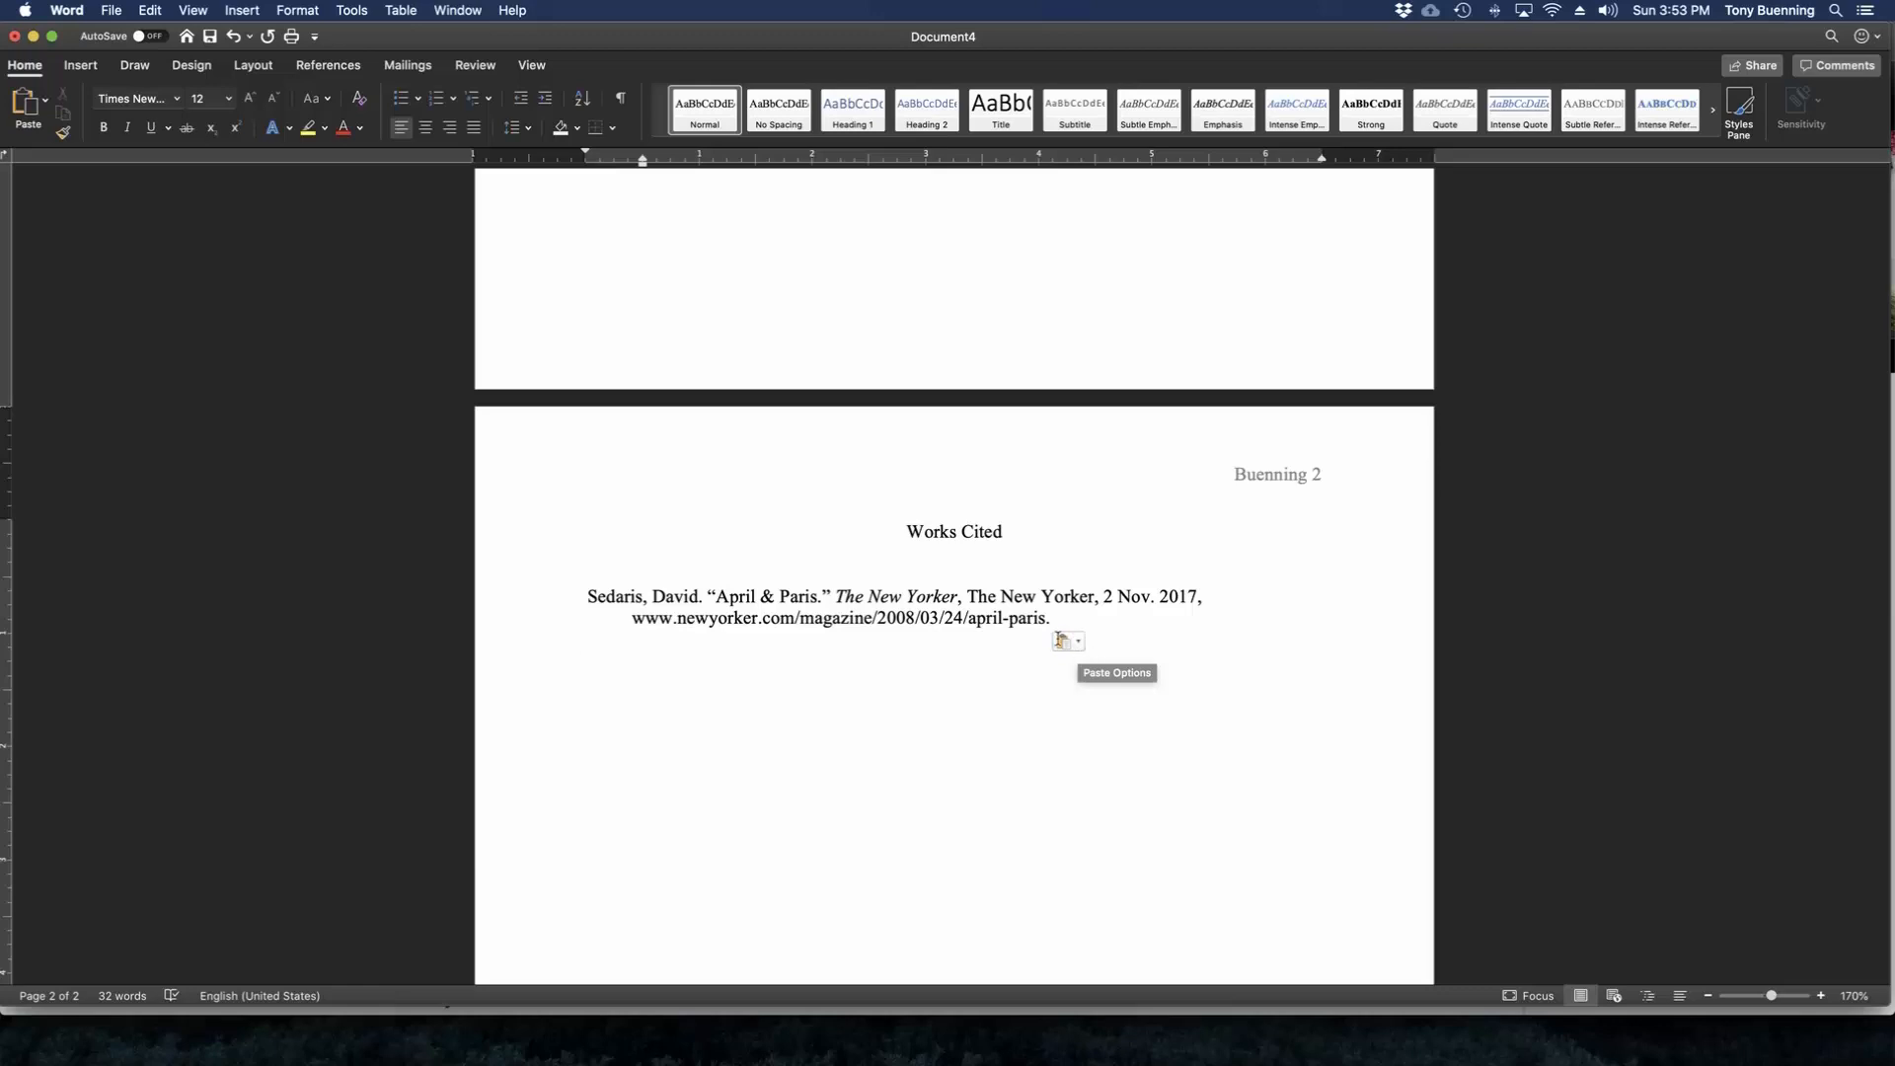
click(1076, 642)
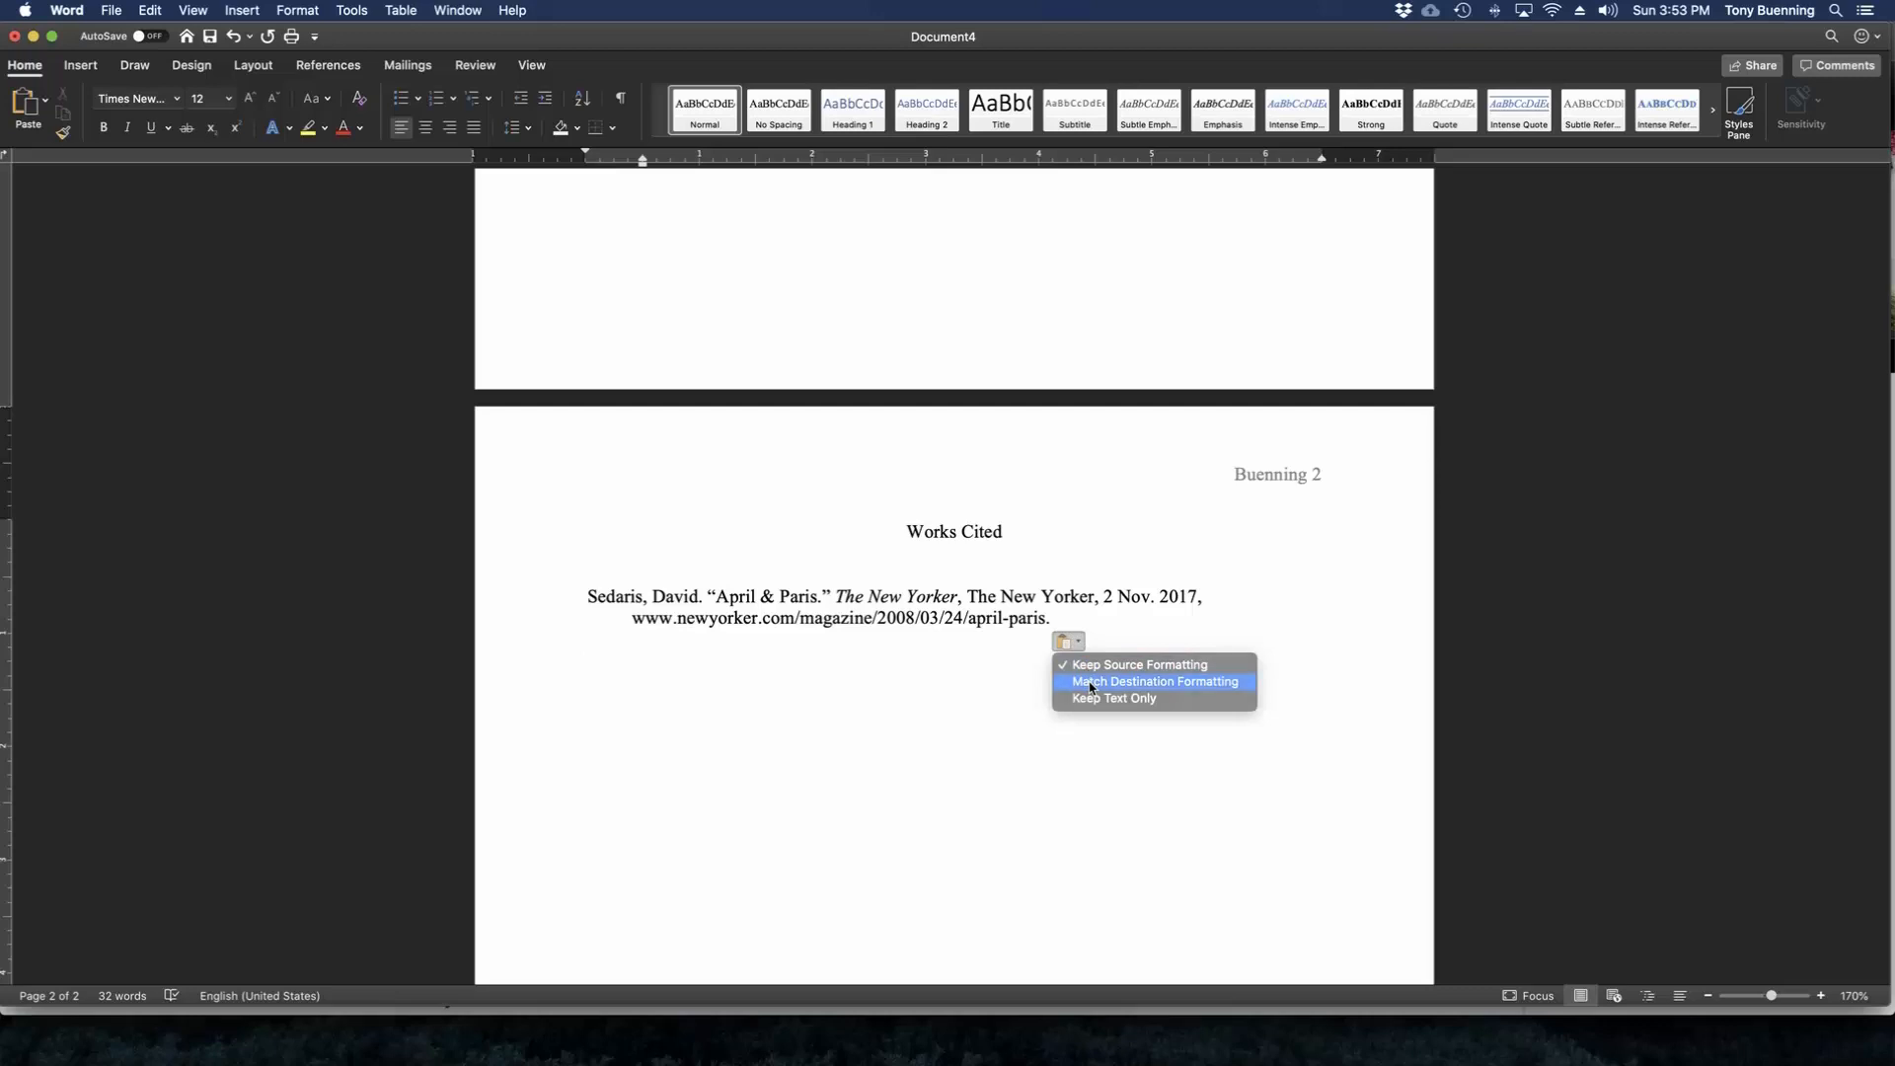
click(1090, 682)
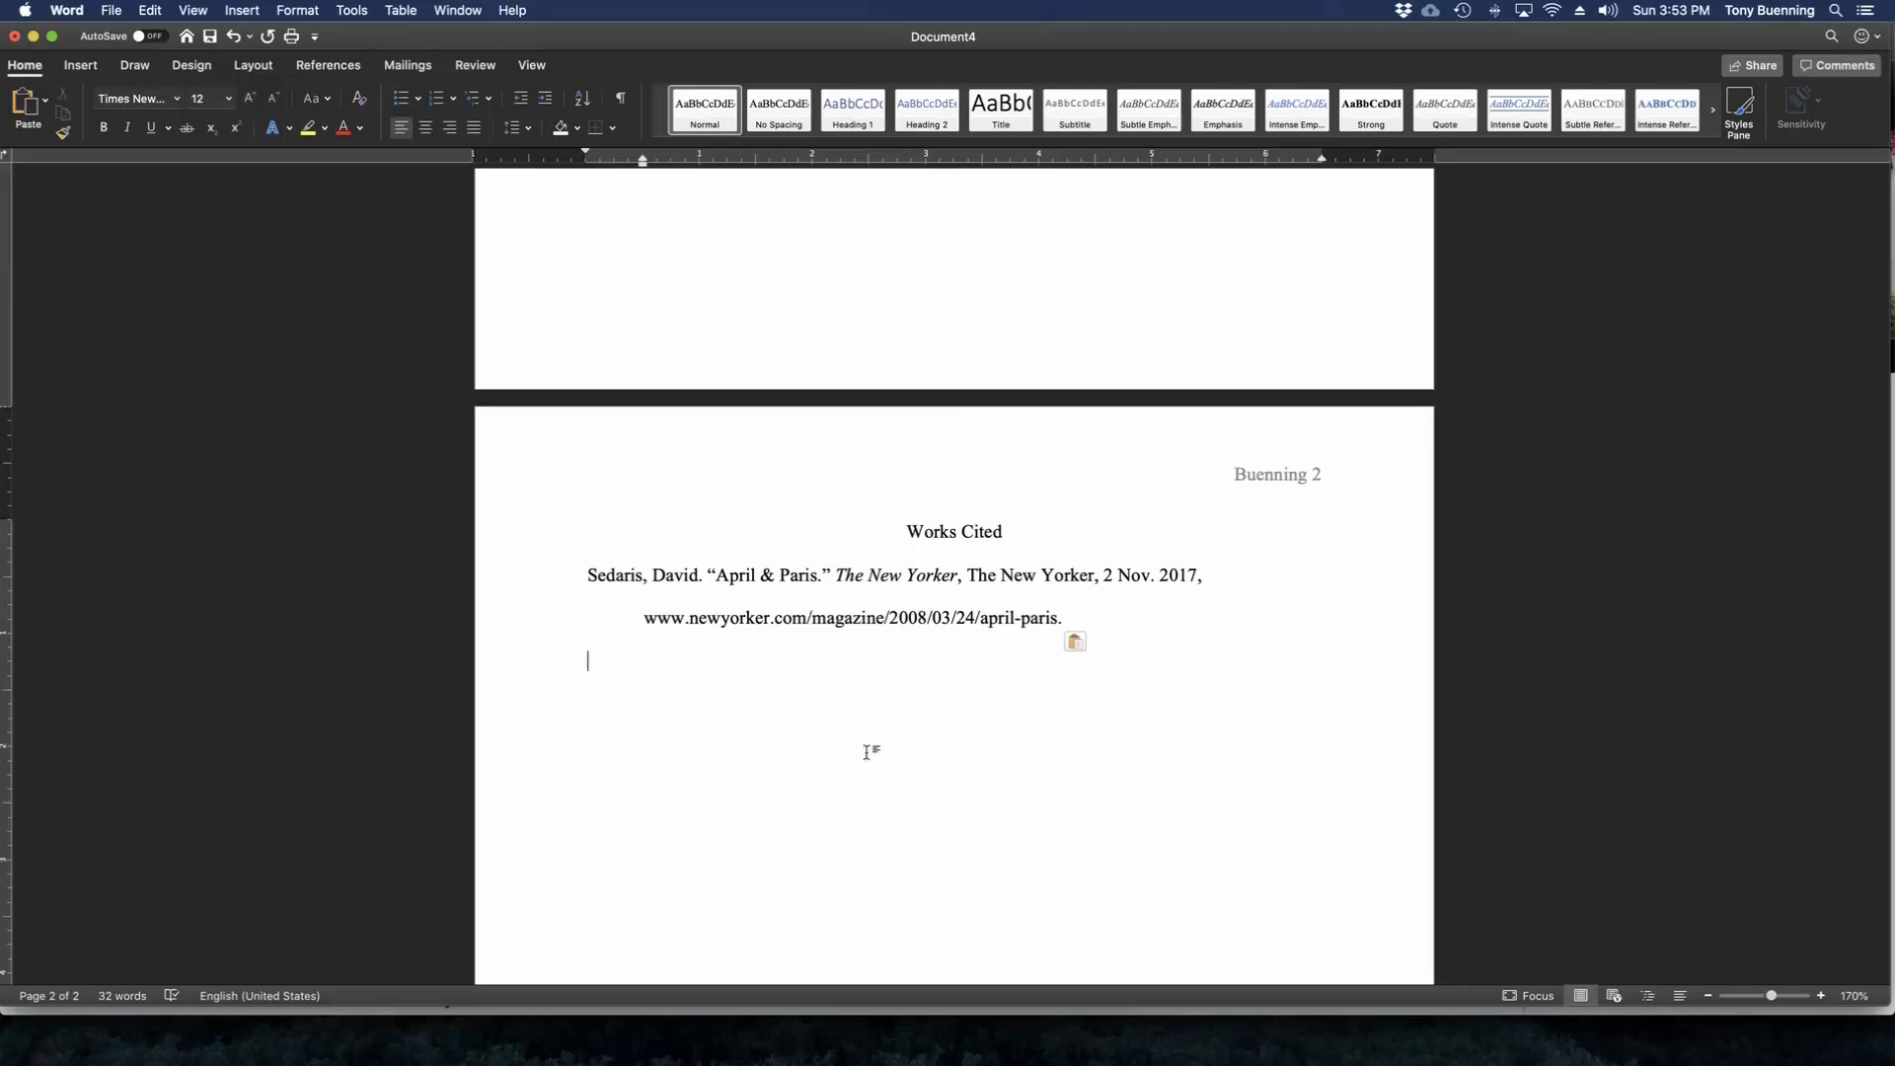
Save the document to the Desktop as "MLA Template" in Word Document (.docx) format.
scroll(1070, 732, down, 1)
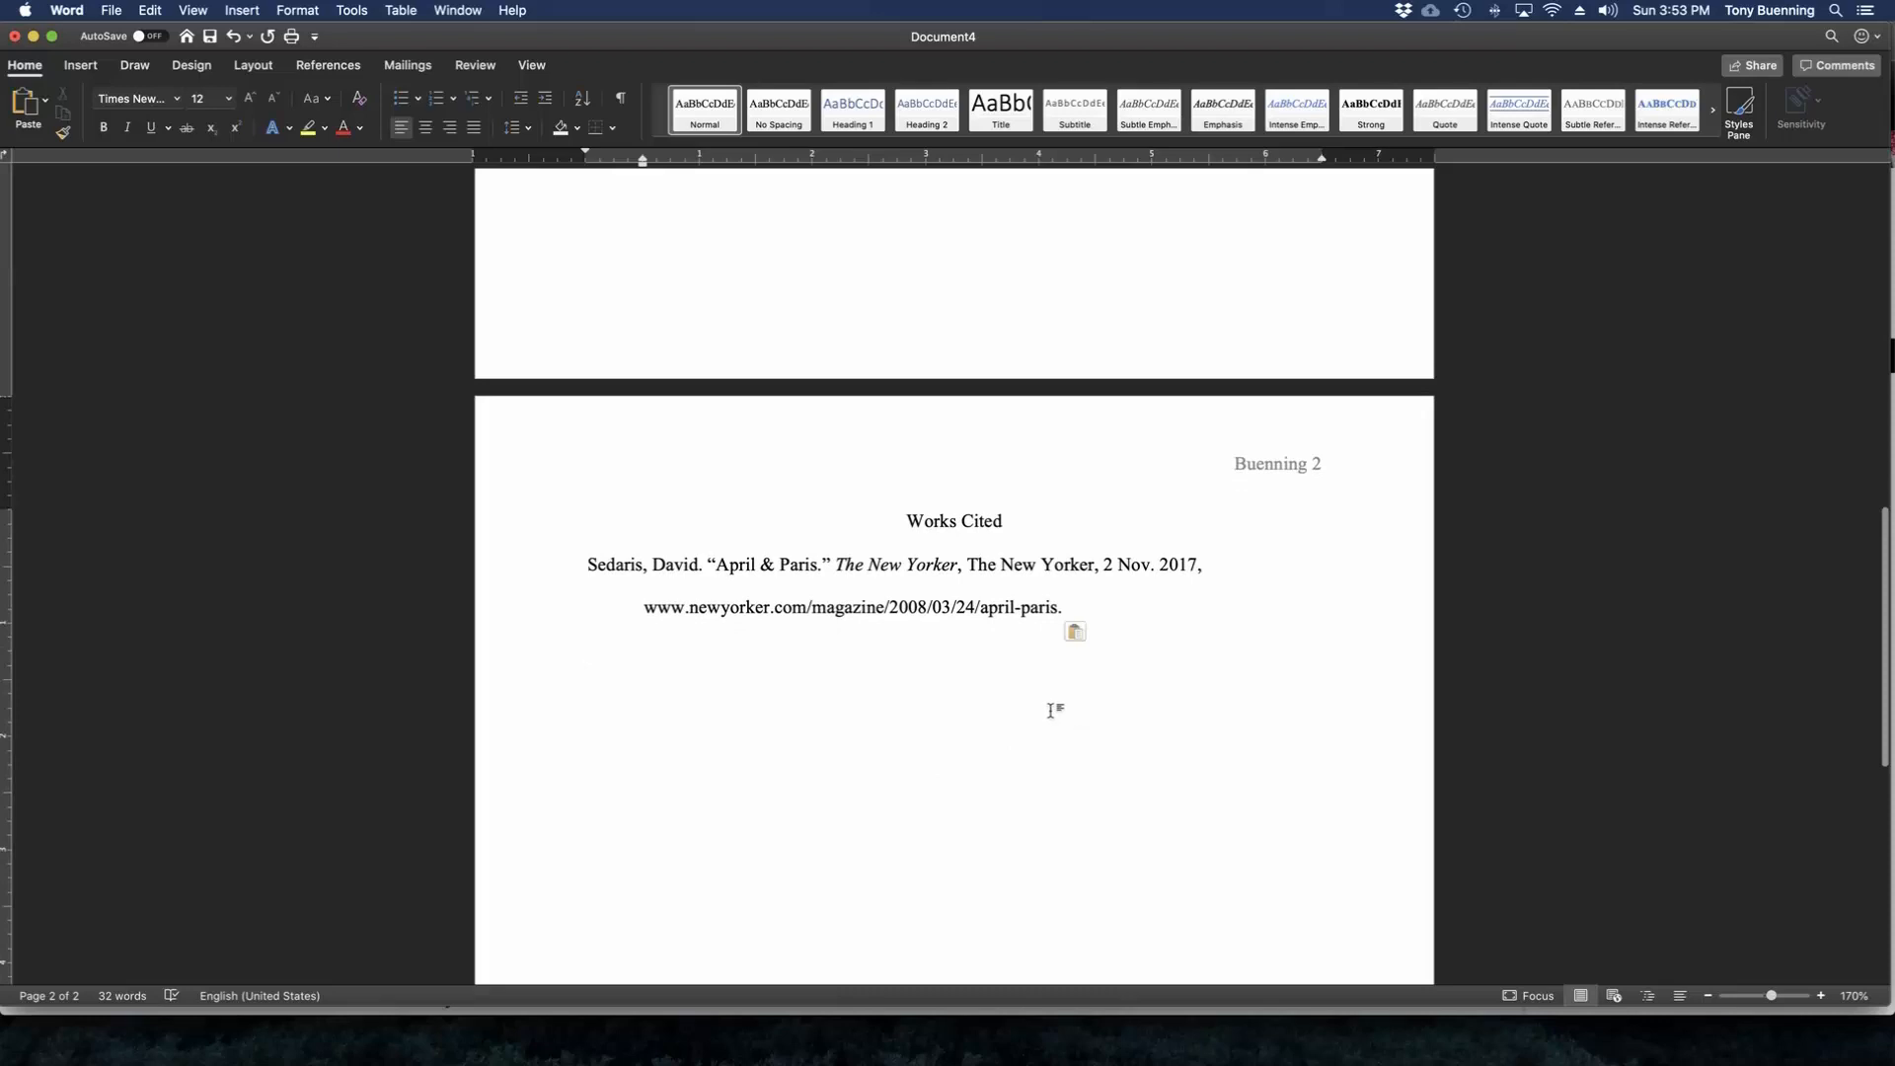
scroll(999, 705, up, 5)
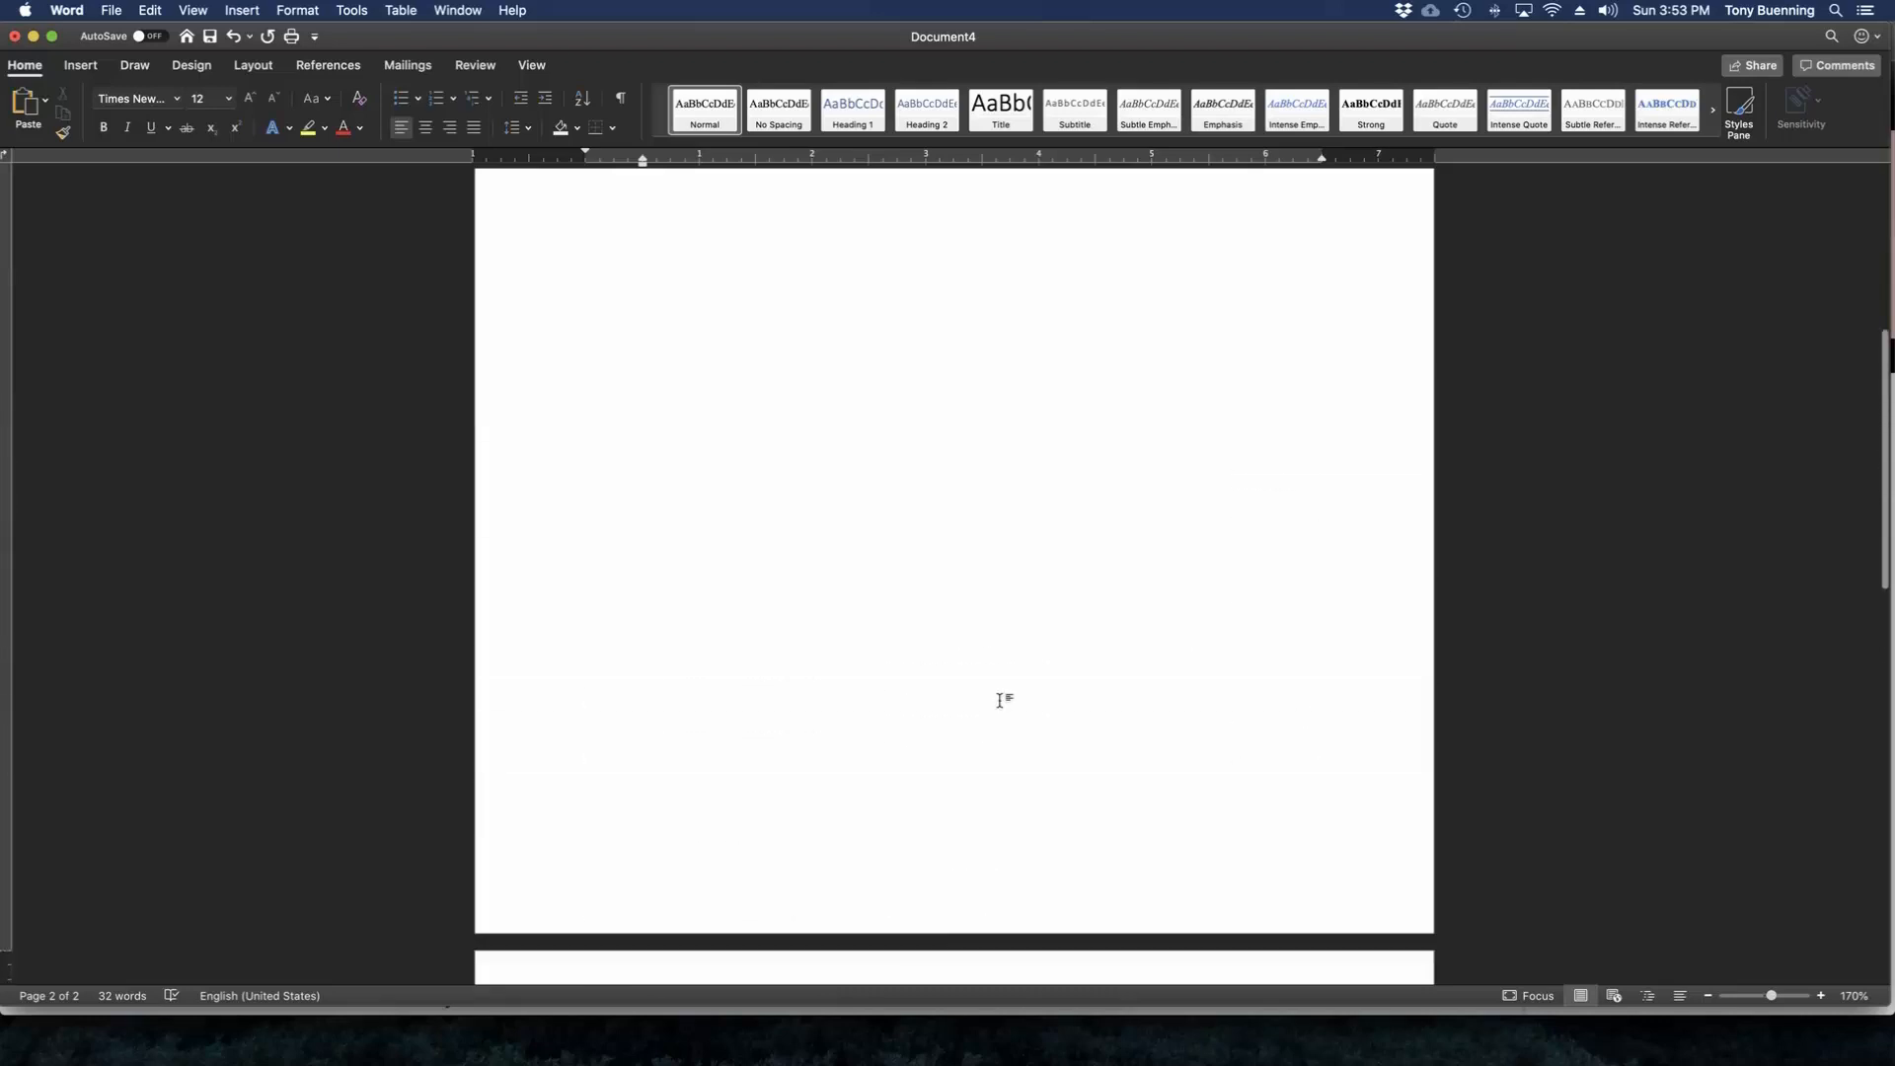
scroll(999, 701, up, 6)
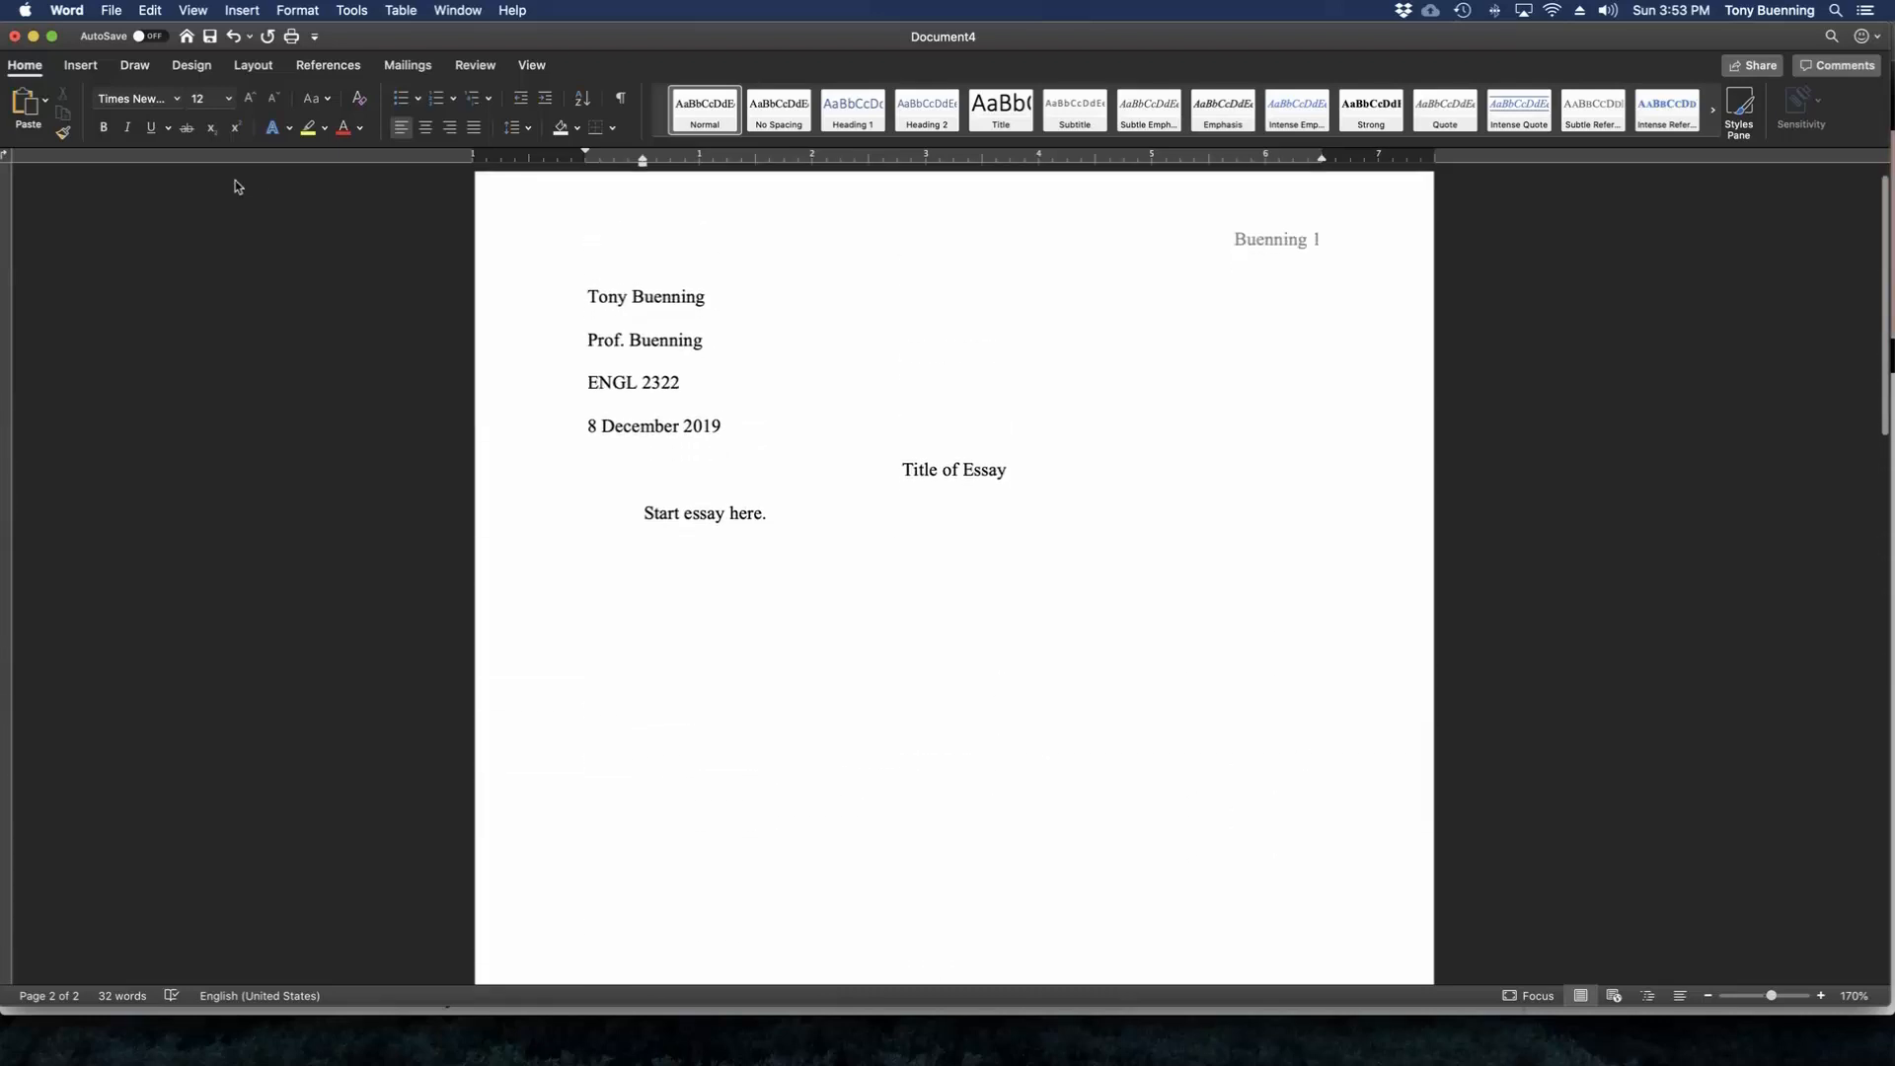
click(110, 10)
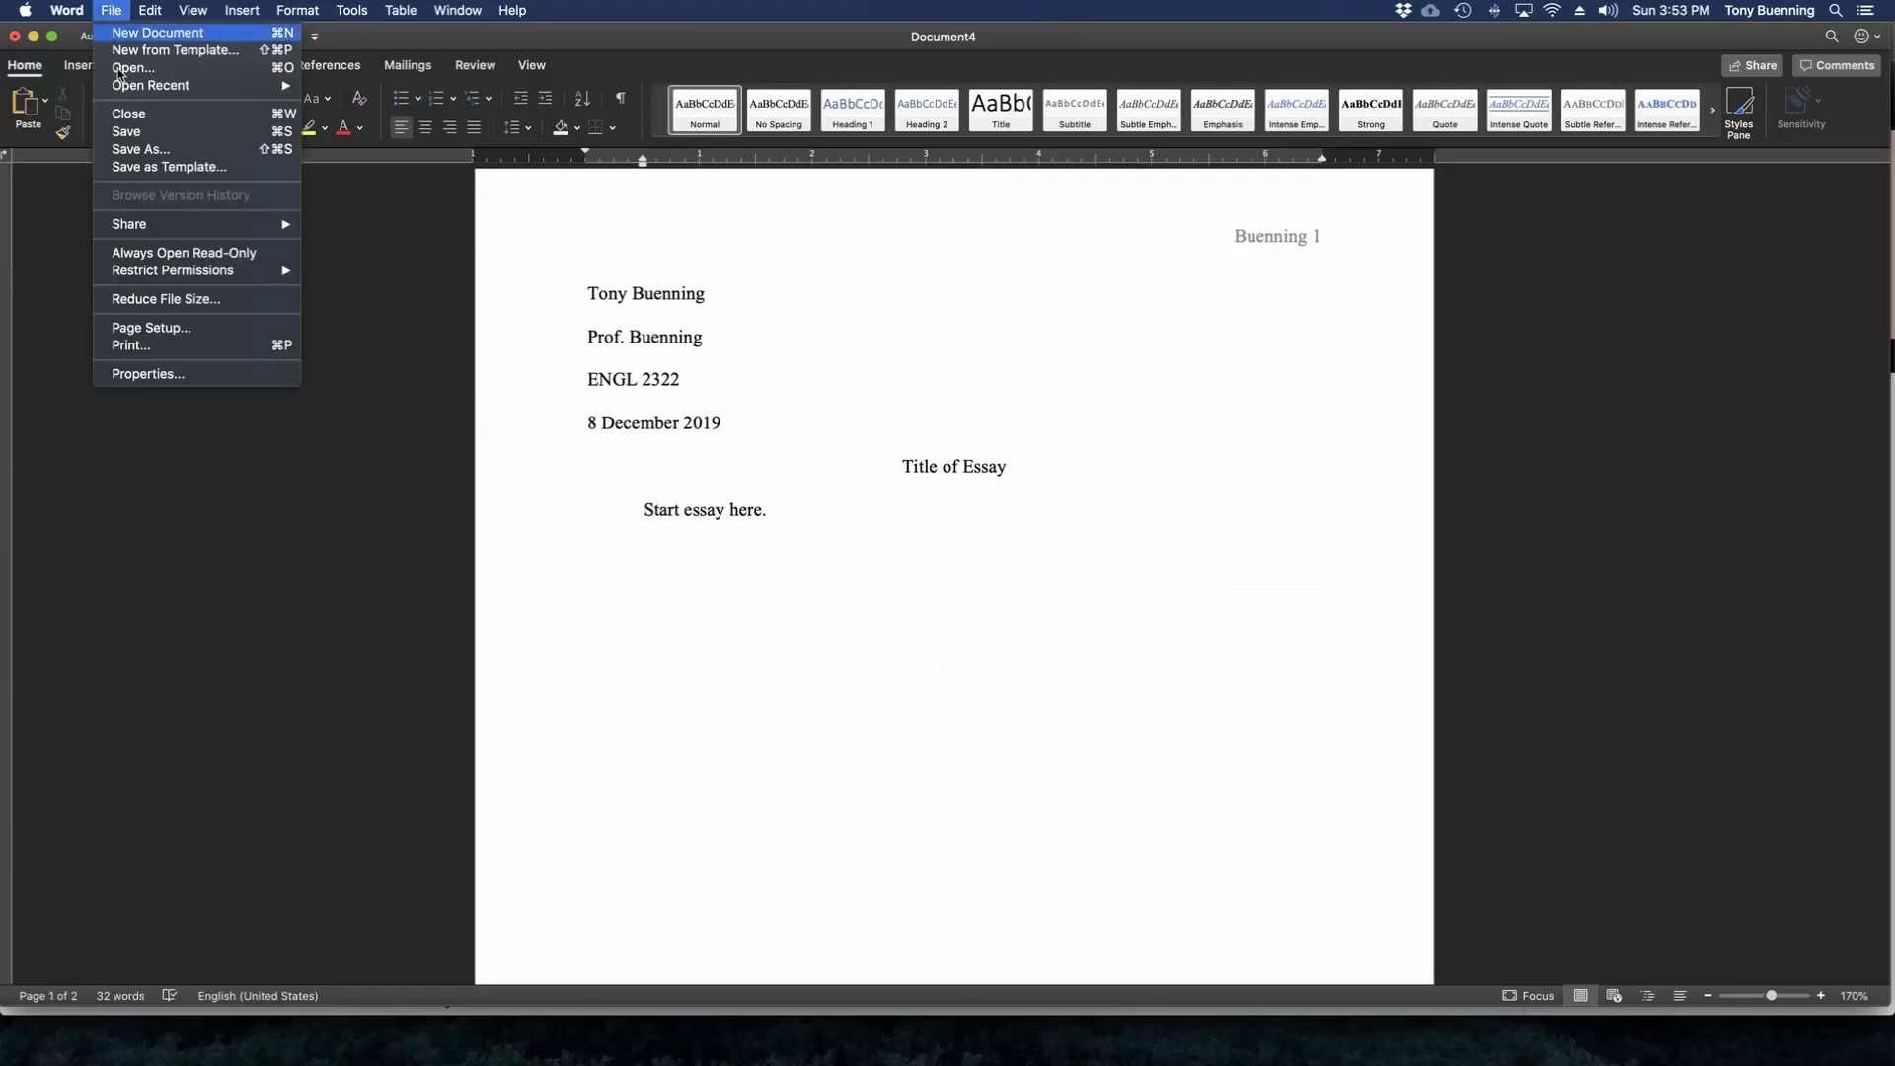
click(128, 149)
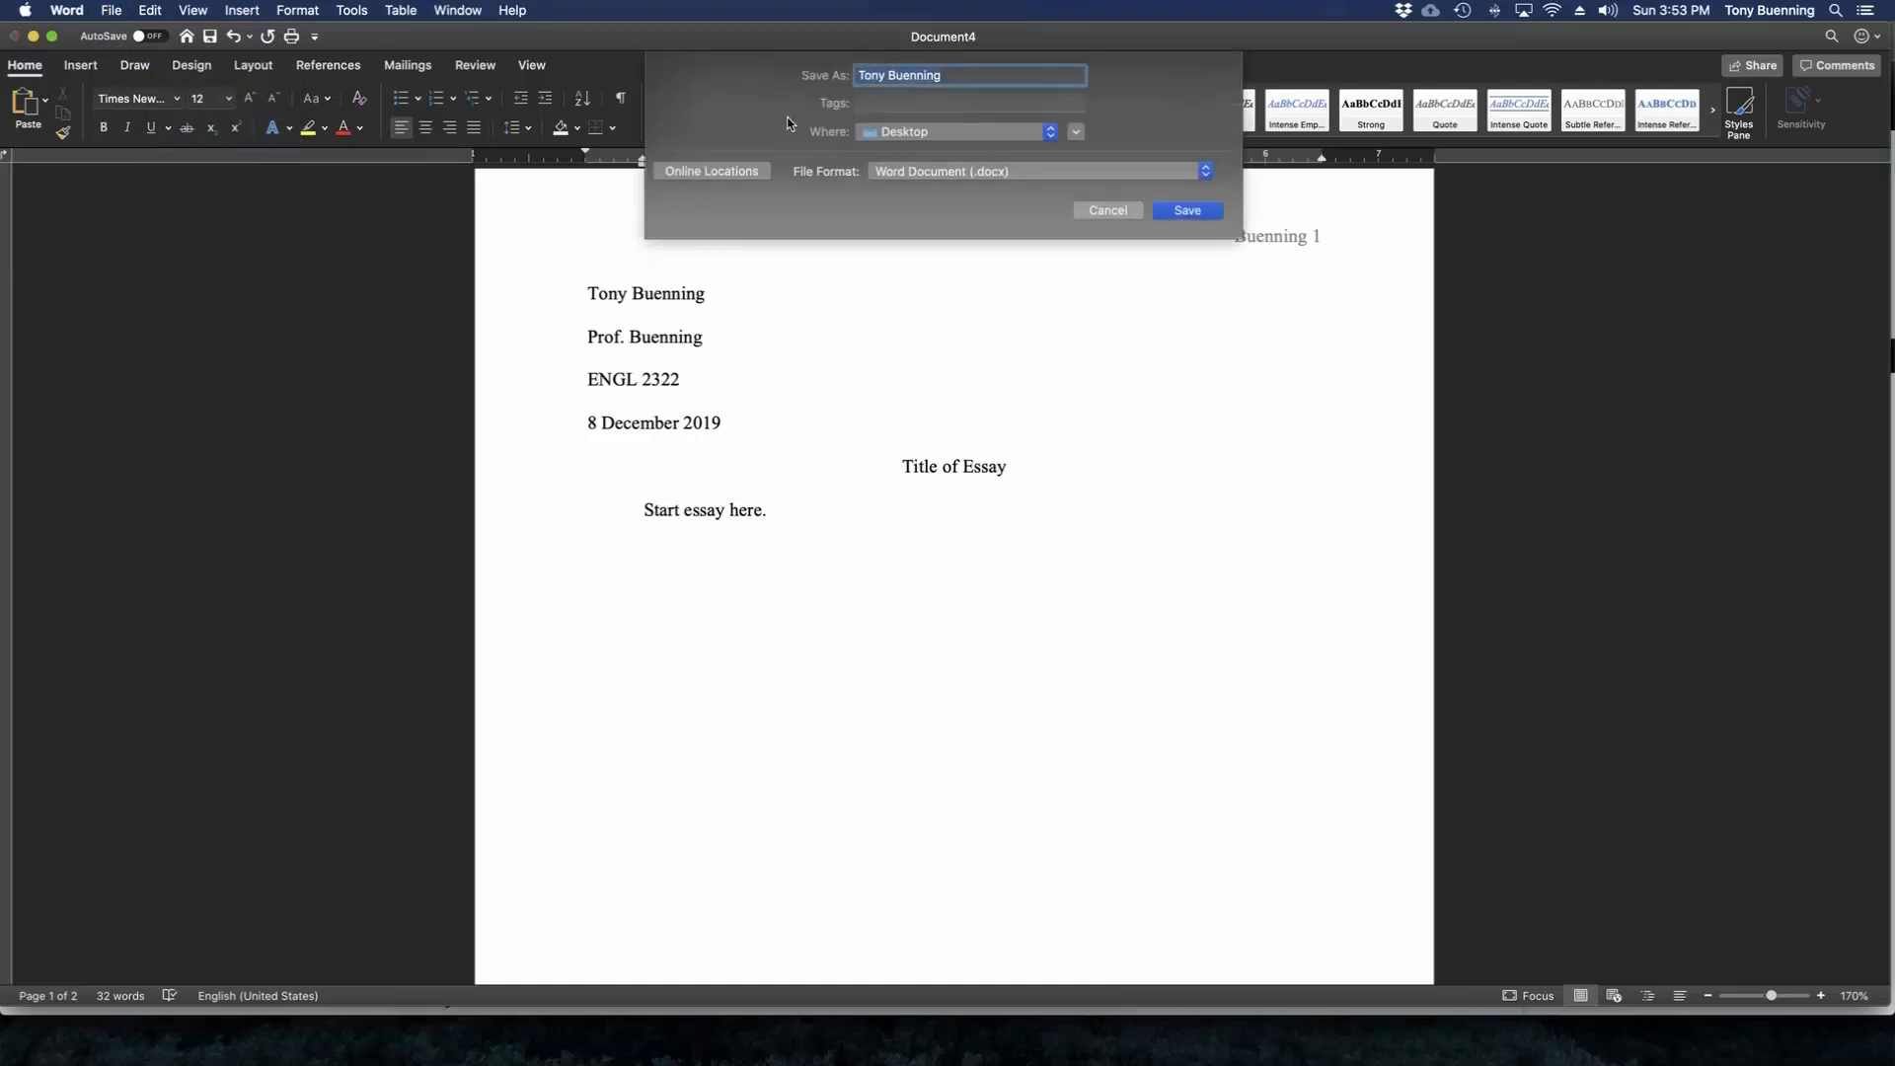
text(MLA TEmp)
key(BackSpace)
key(BackSpace)
key(BackSpace)
text(empla)
click(1186, 212)
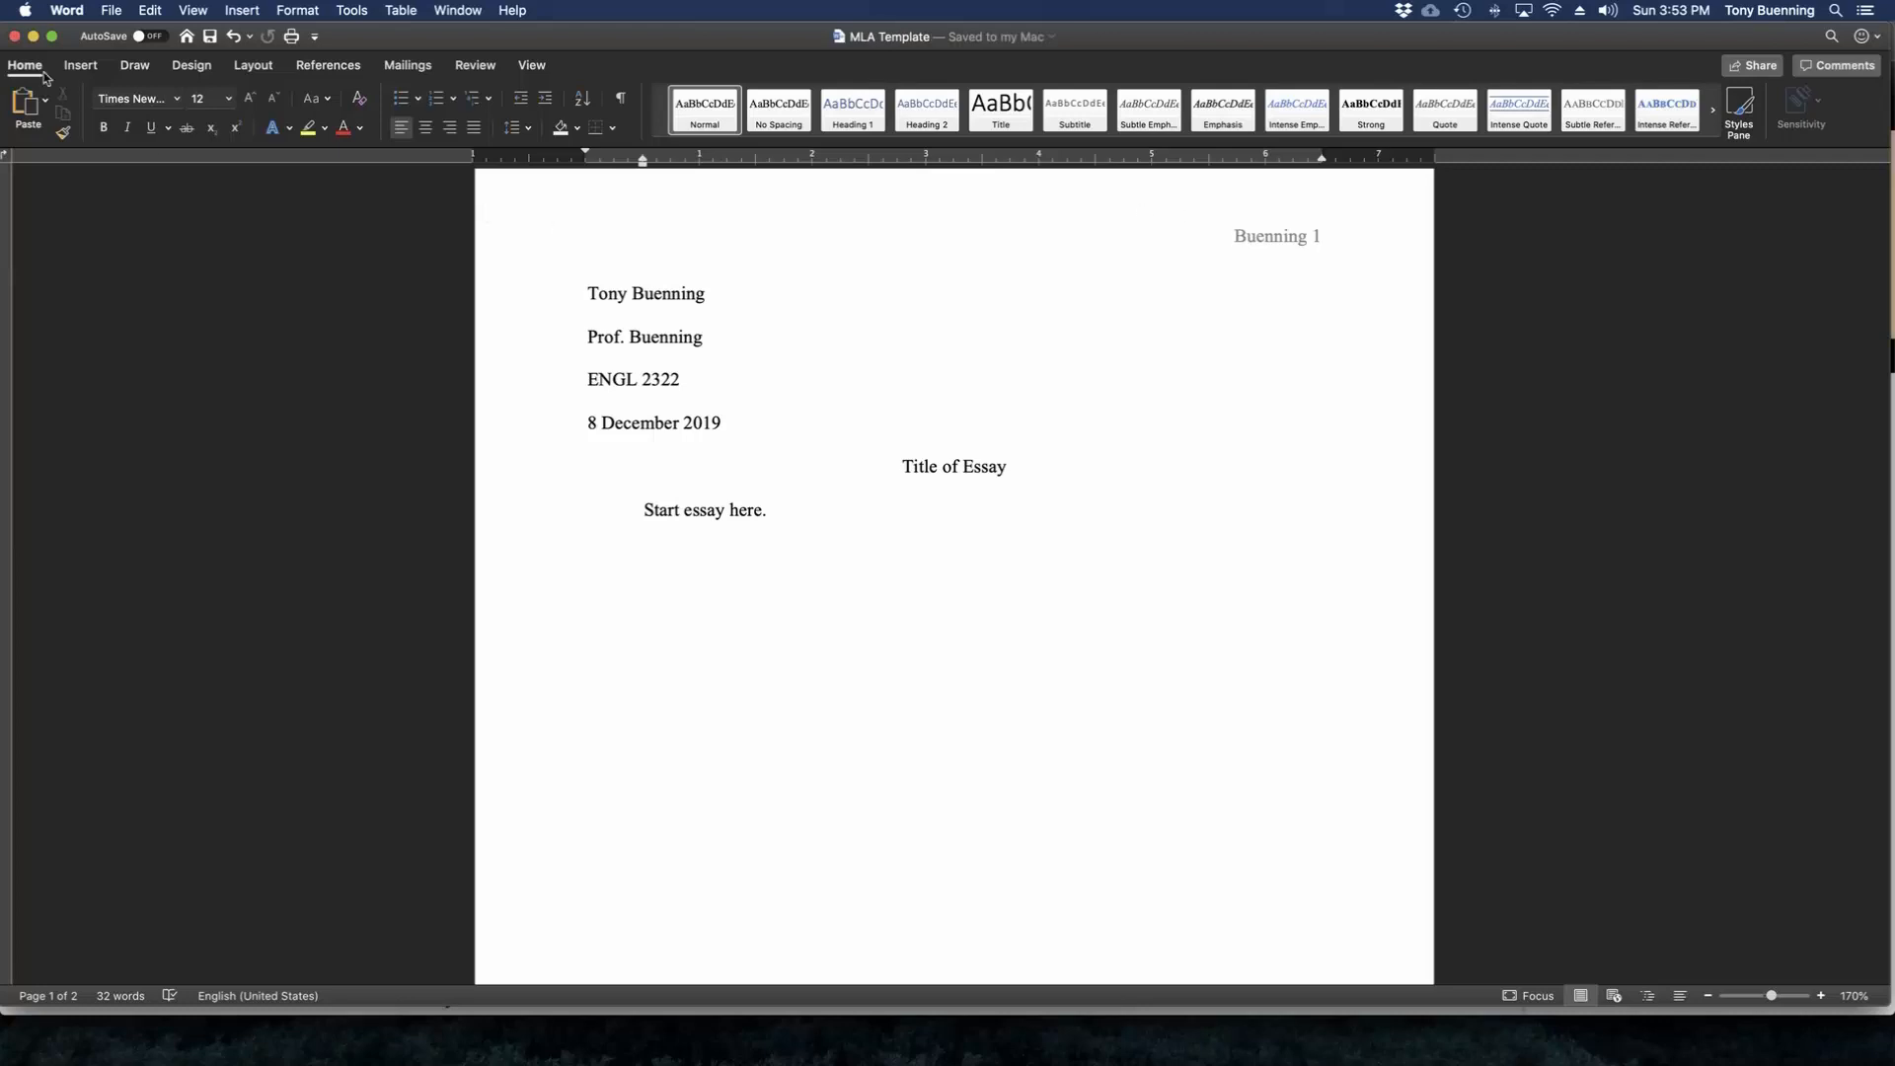
Close the document, reopen the MLA Template file from the desktop, and move its window up below the menu bar.
click(13, 39)
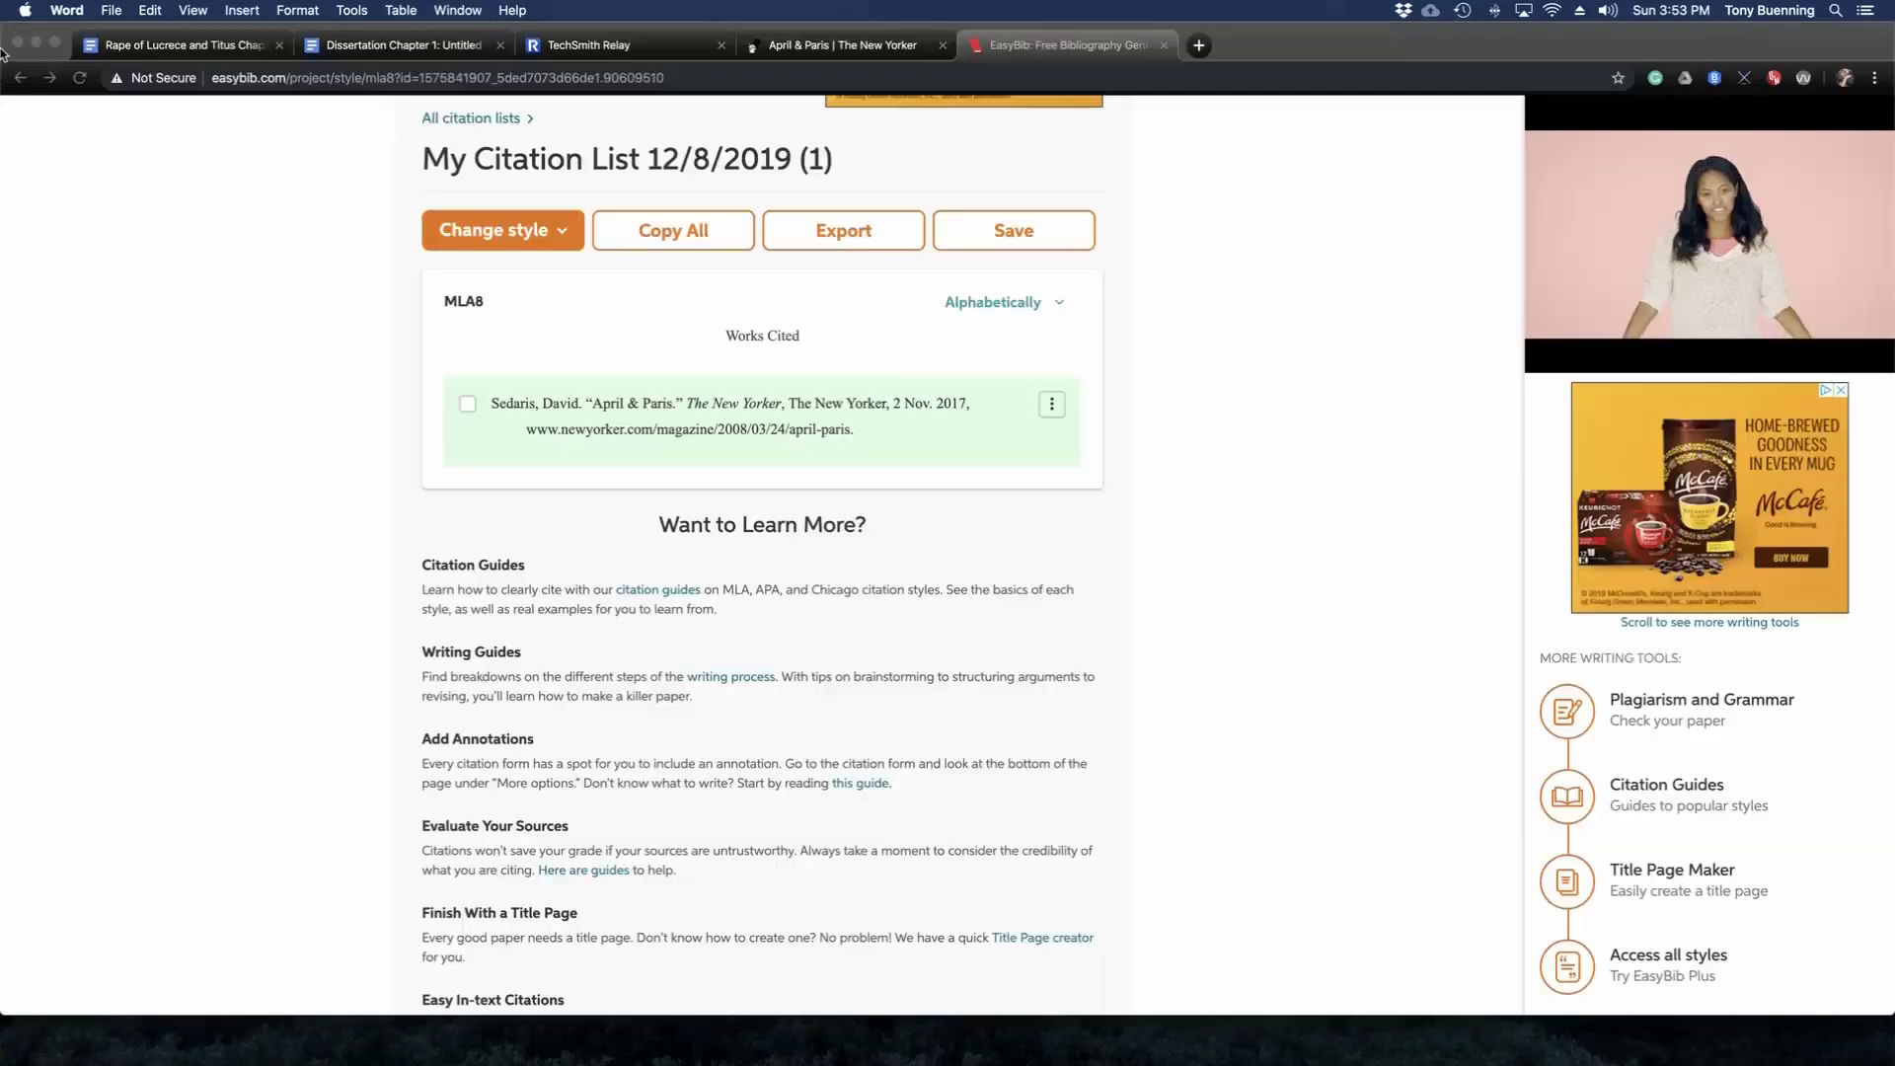
key(ctrl+Up)
key(ctrl+Up)
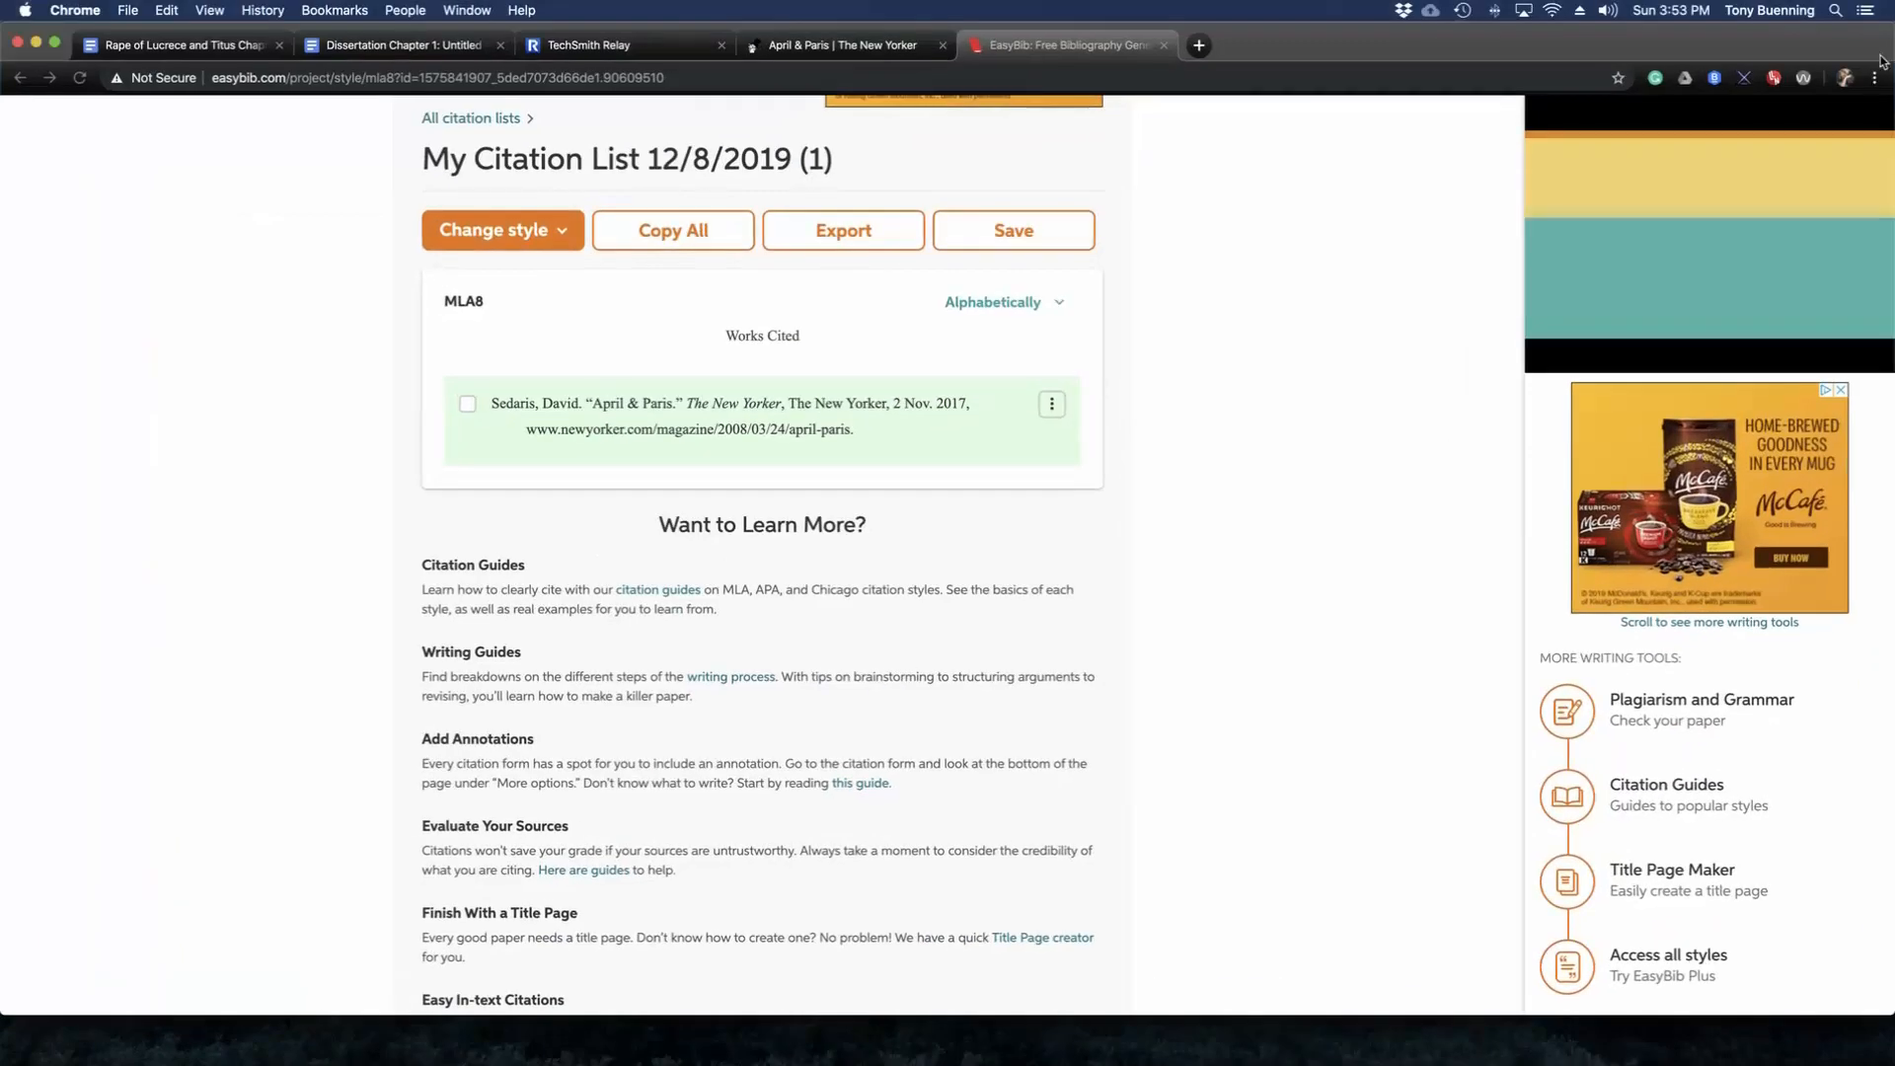
key(F11)
click(1834, 62)
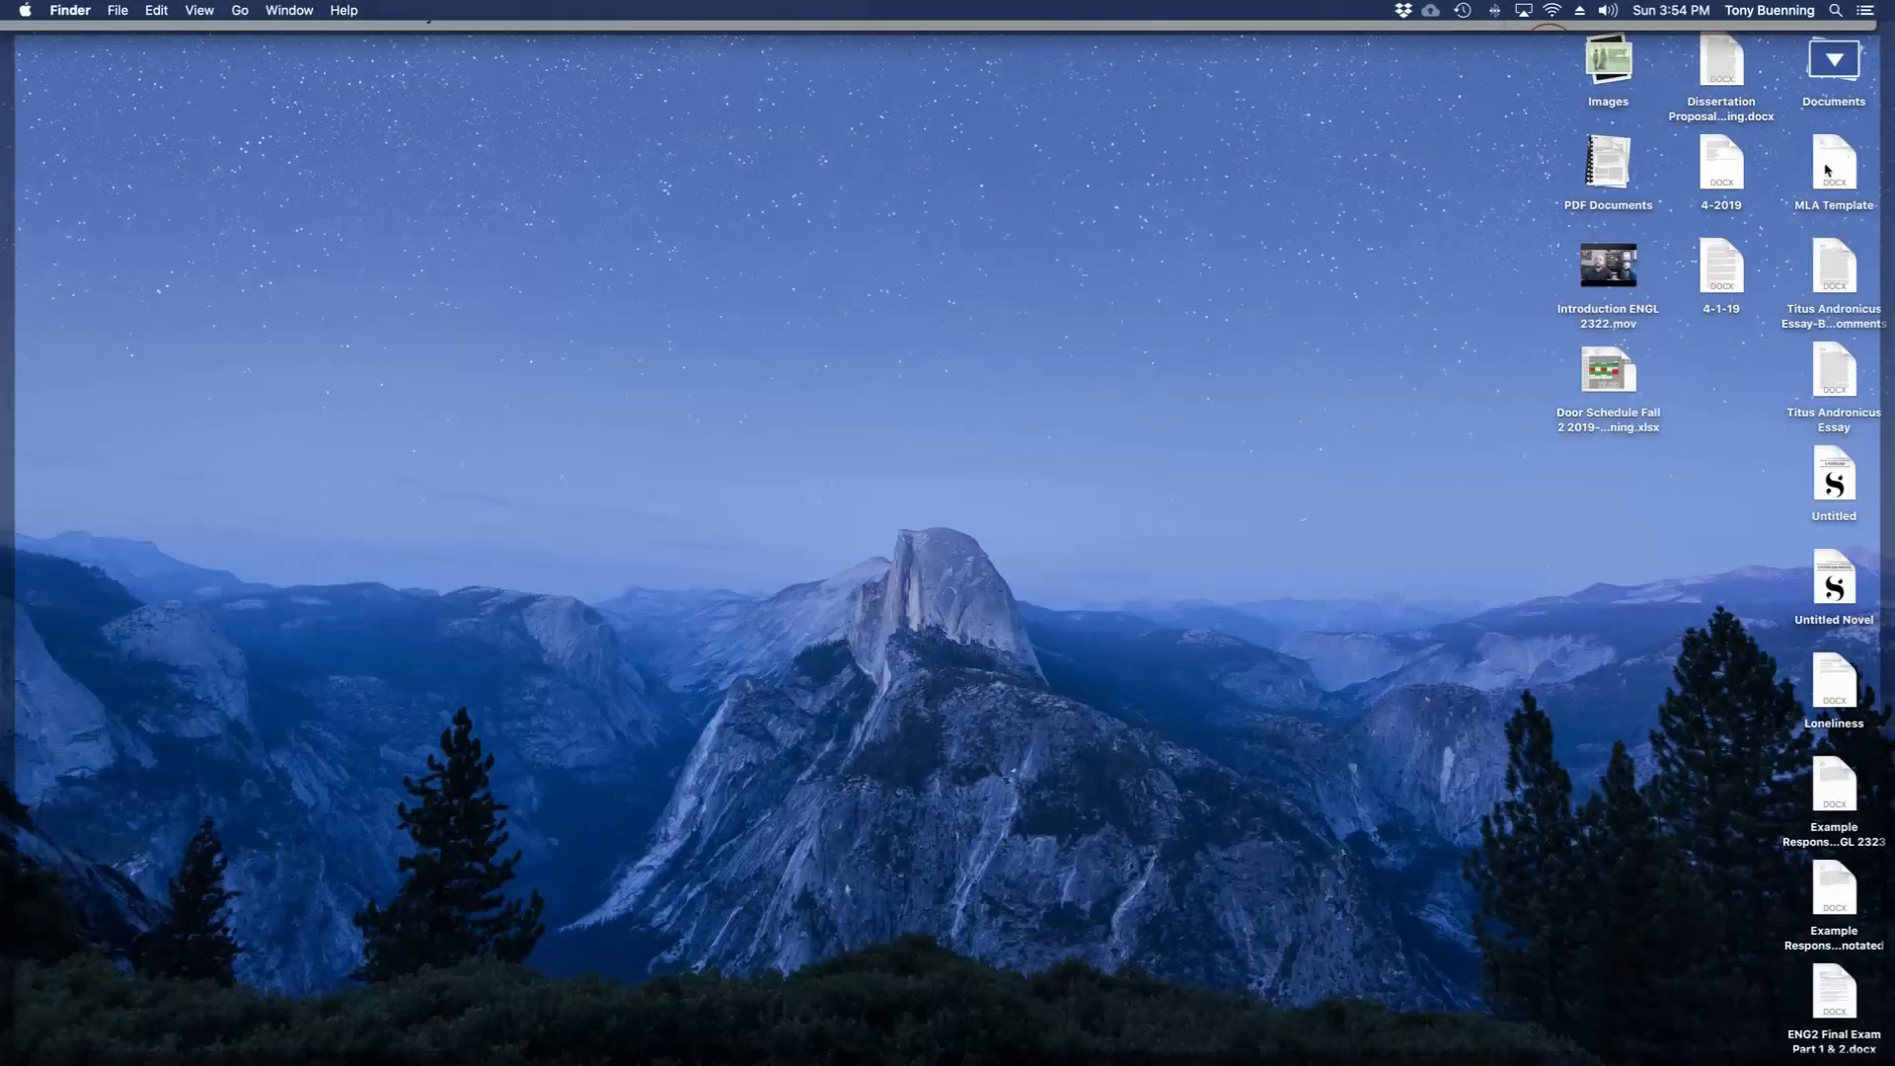
double_click(1838, 166)
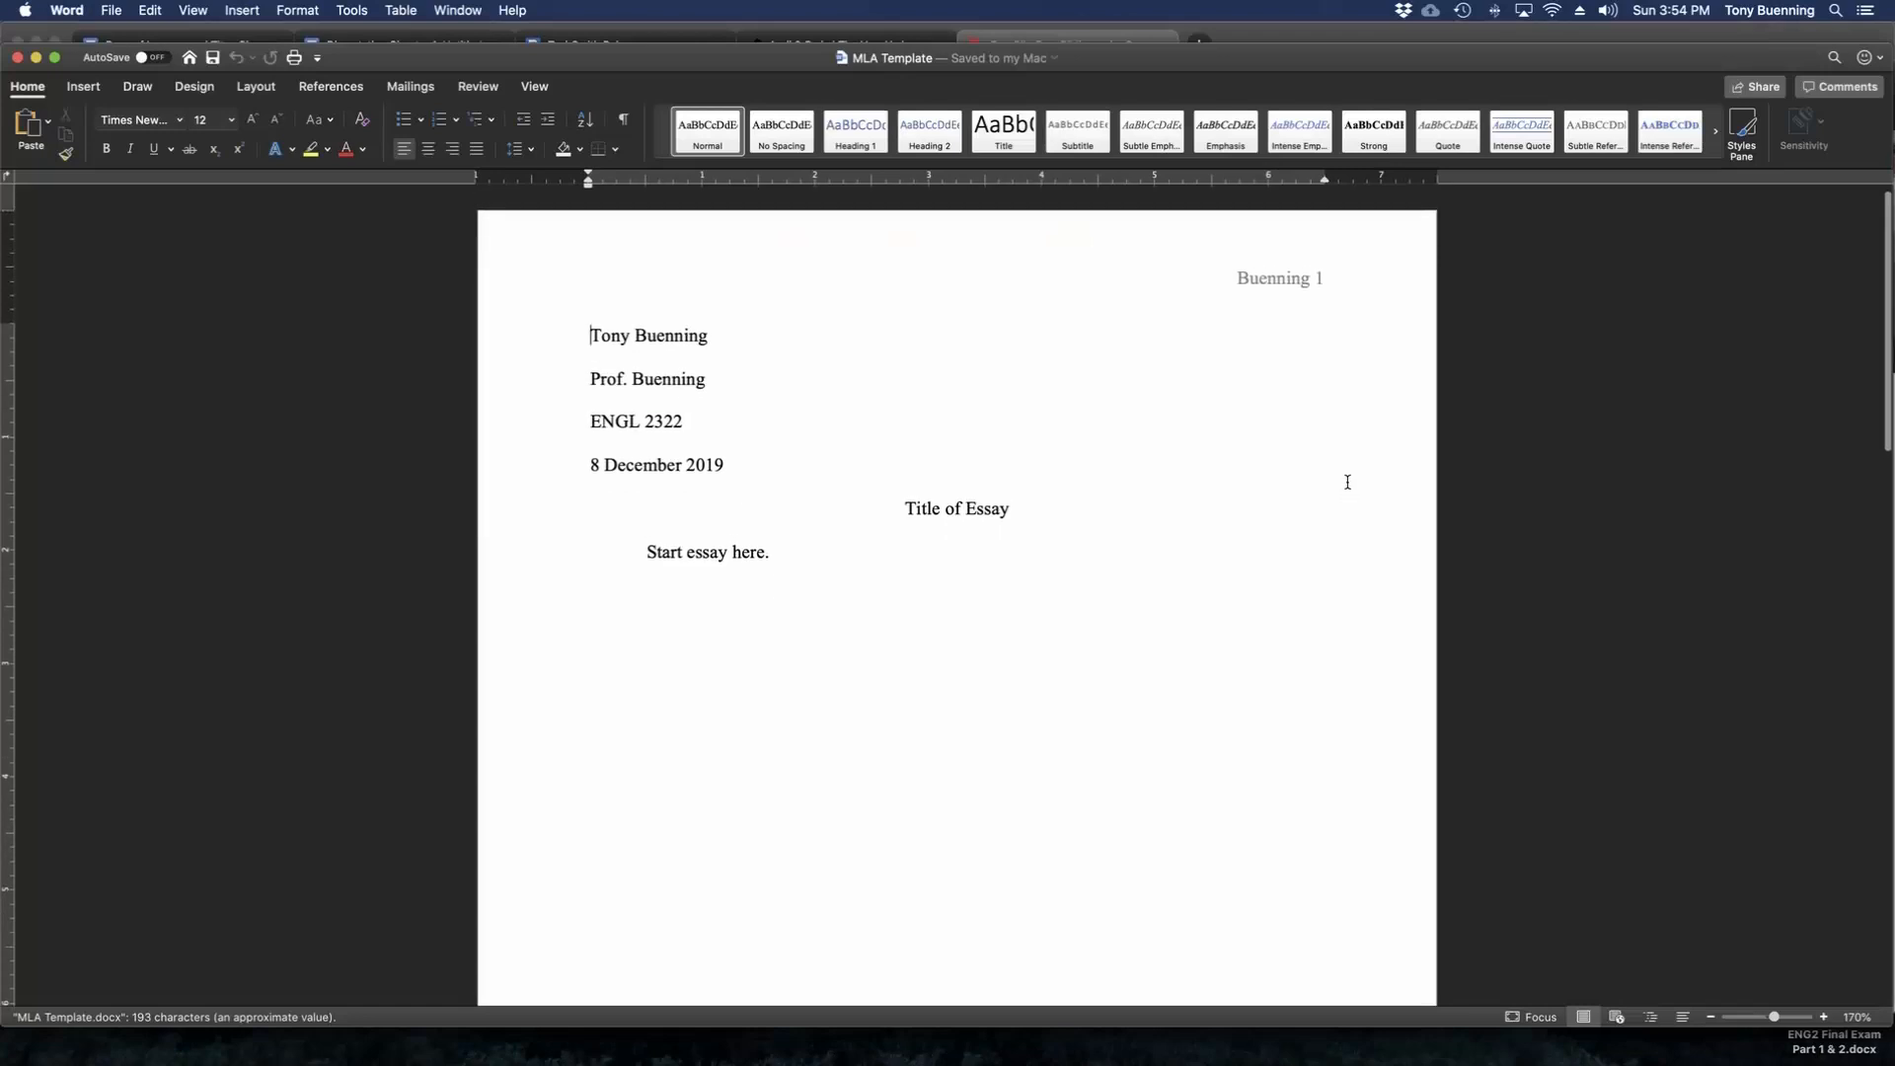
drag(1218, 67, 1215, 49)
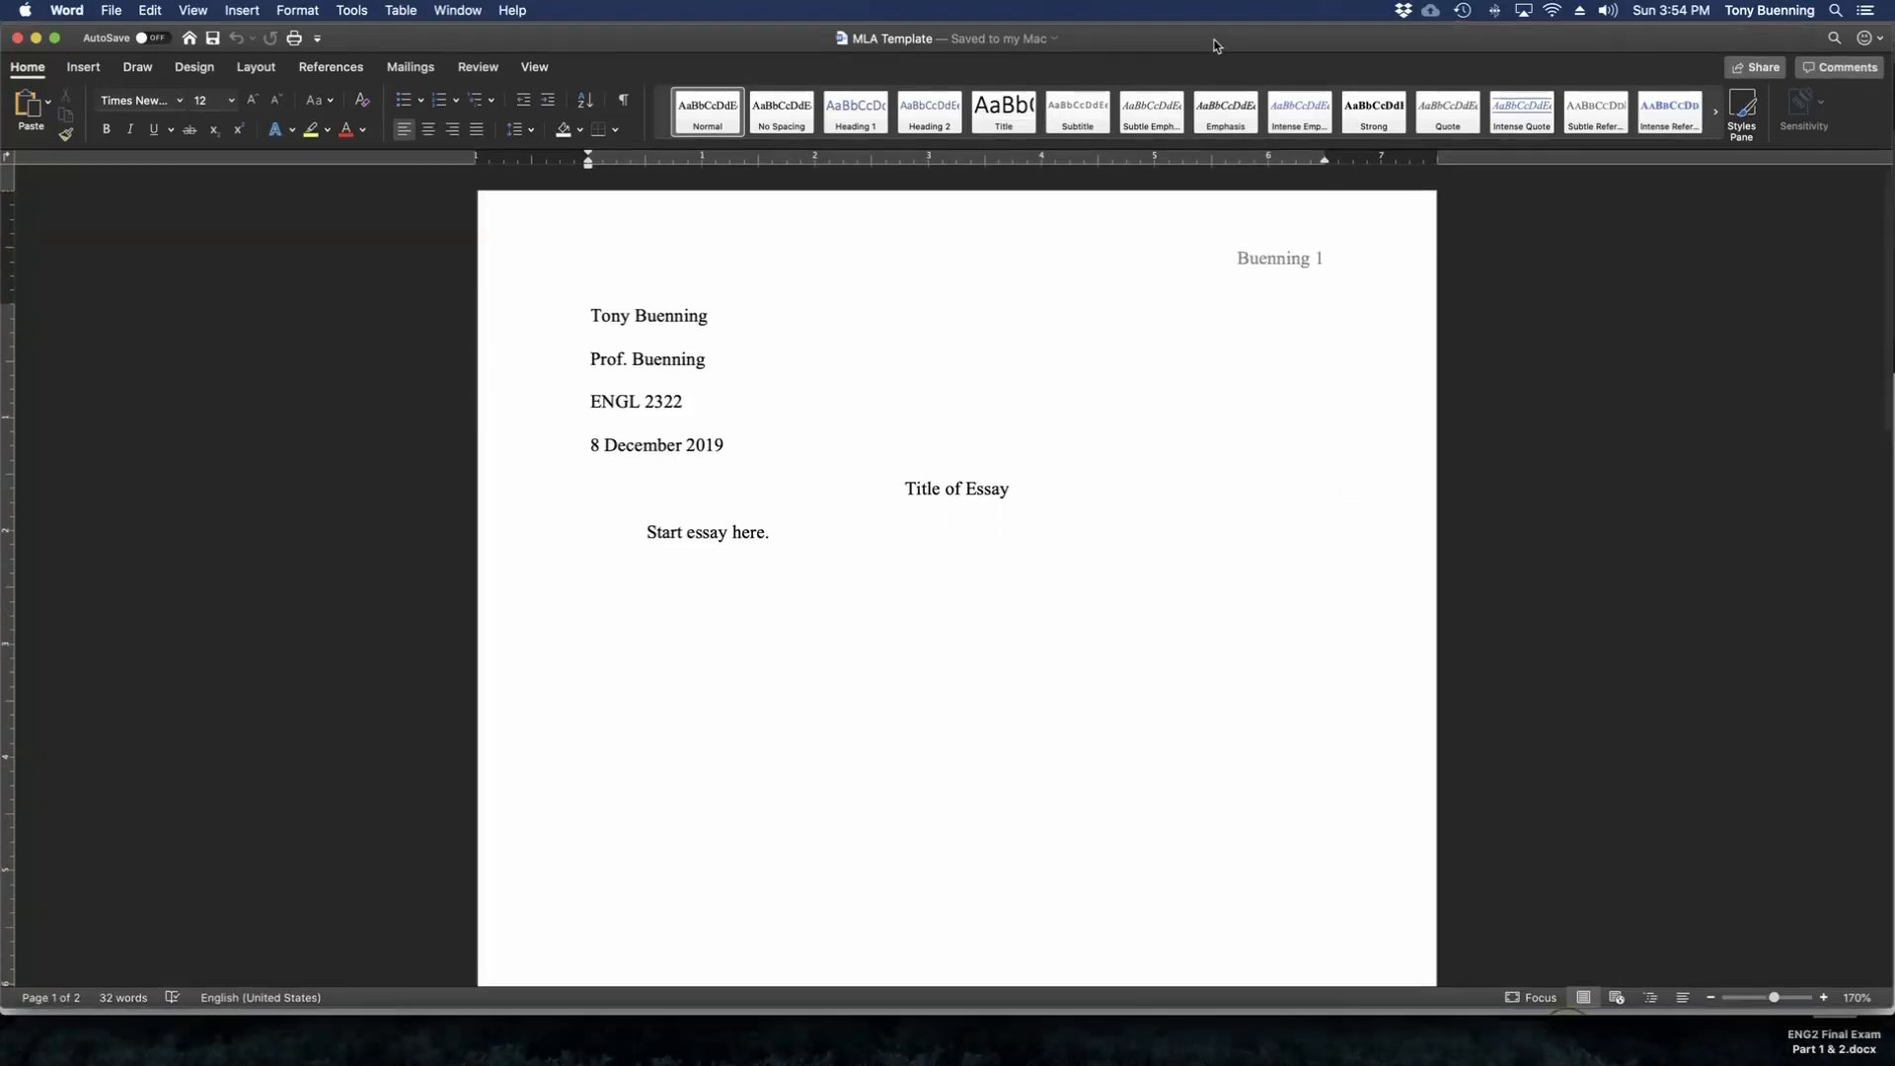
Save a copy of the template to the Desktop as "Essay 1" in Word Document (.docx) format.
click(108, 12)
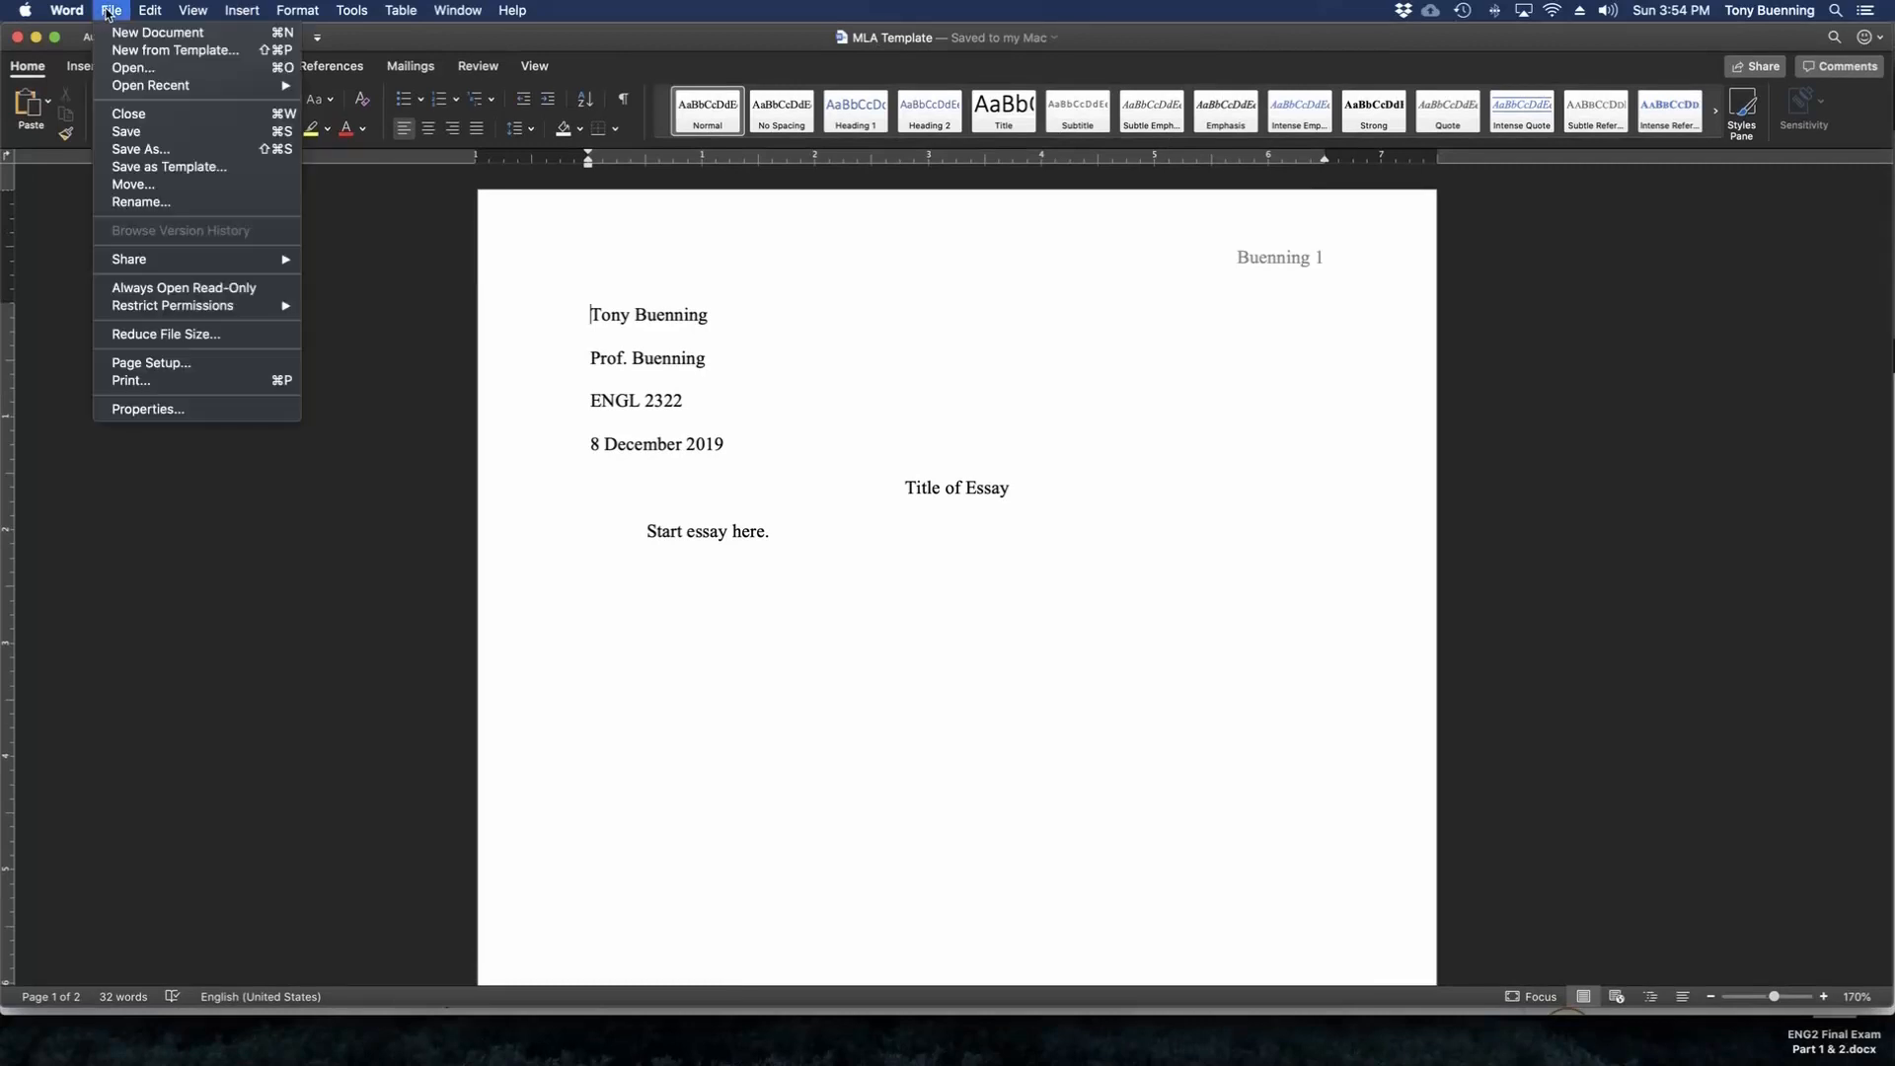
click(141, 149)
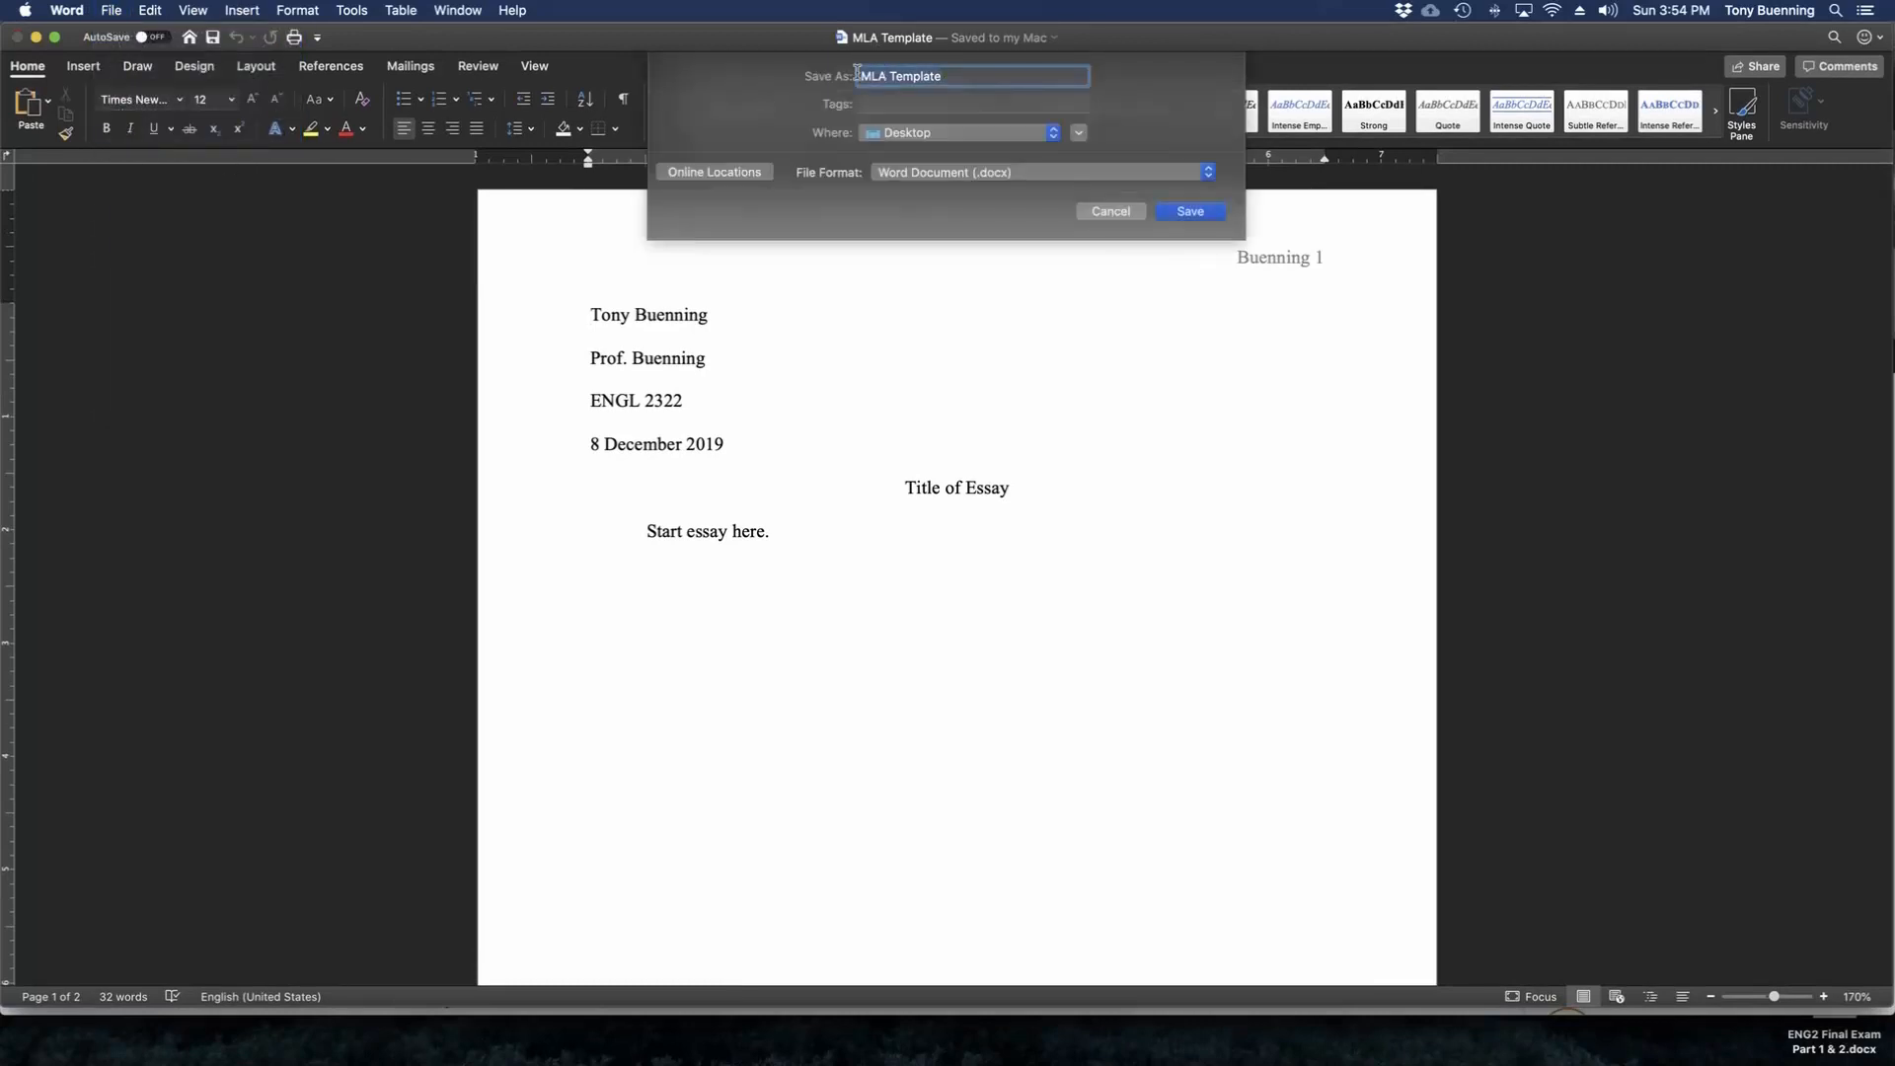
text(Ess)
click(1188, 213)
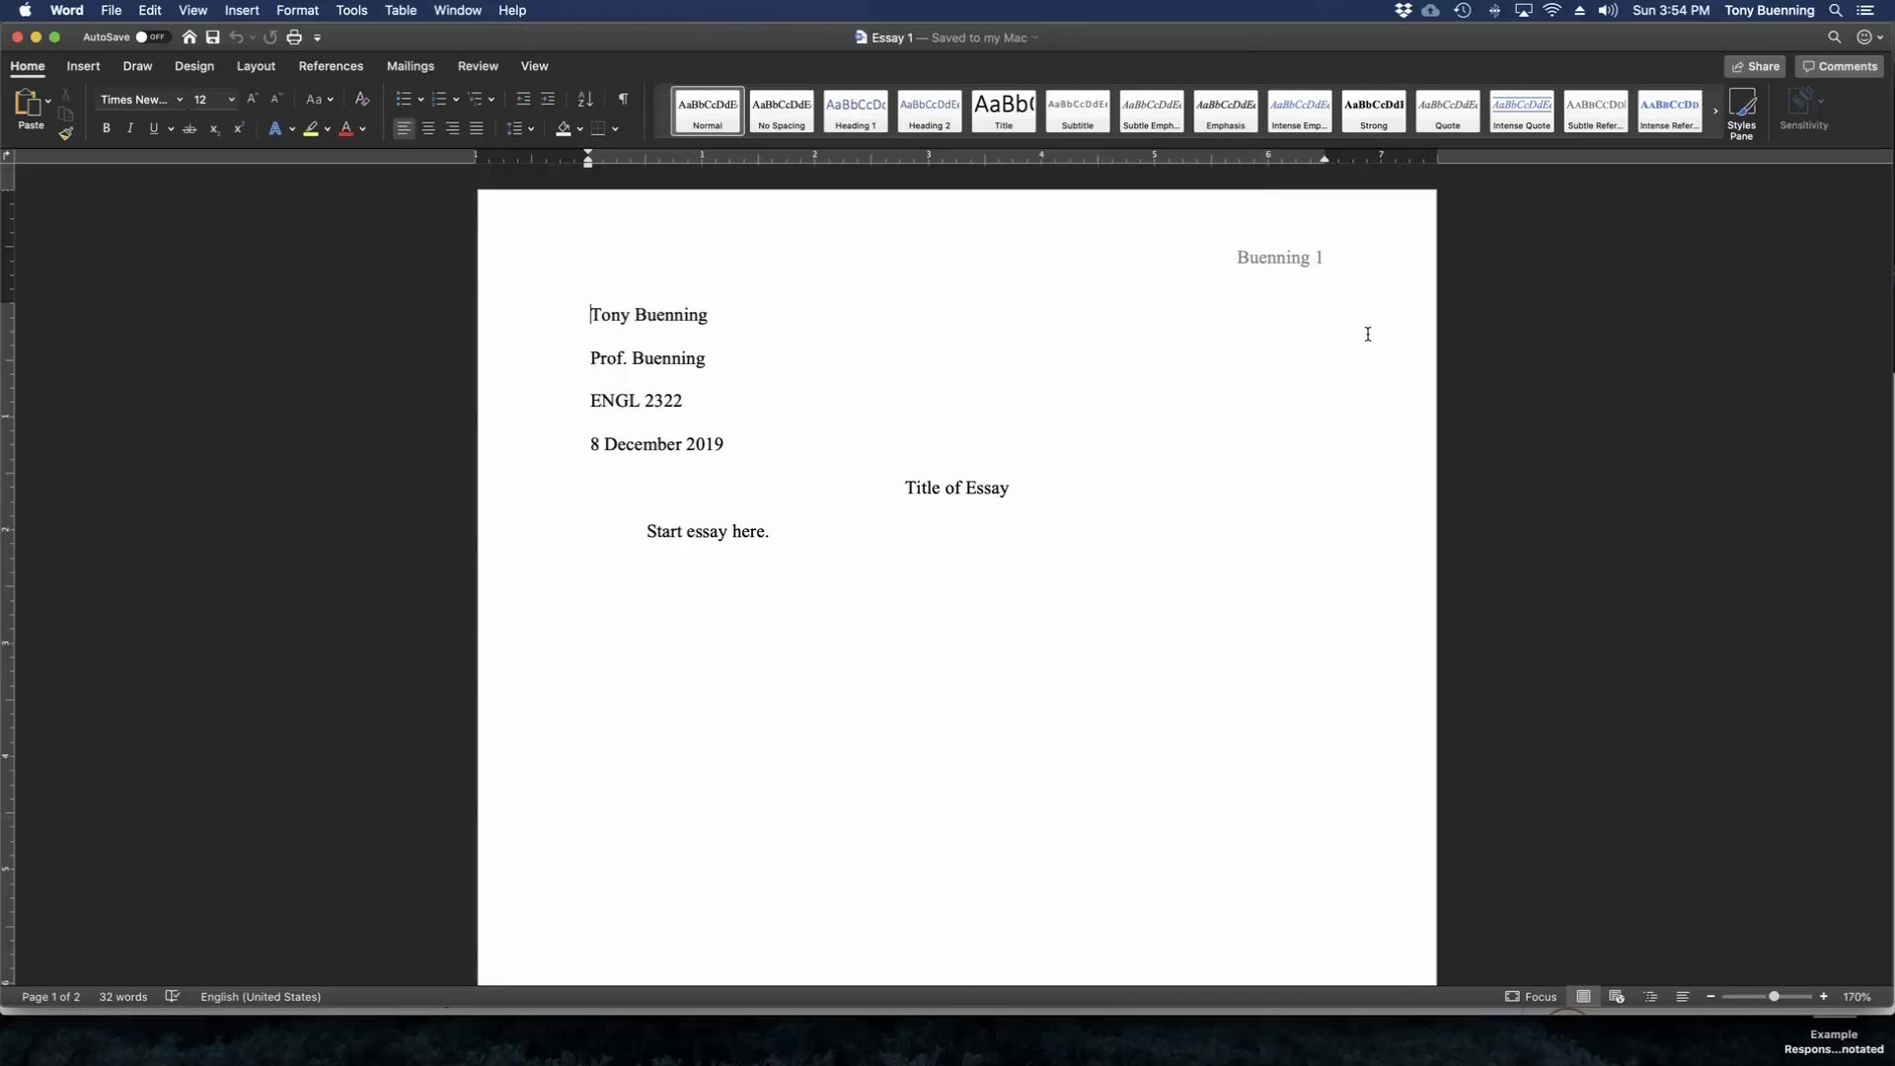
Check the desktop for the Essay 1 and MLA Template files, and return to Essay 1 with the cursor after the student's name.
key(F11)
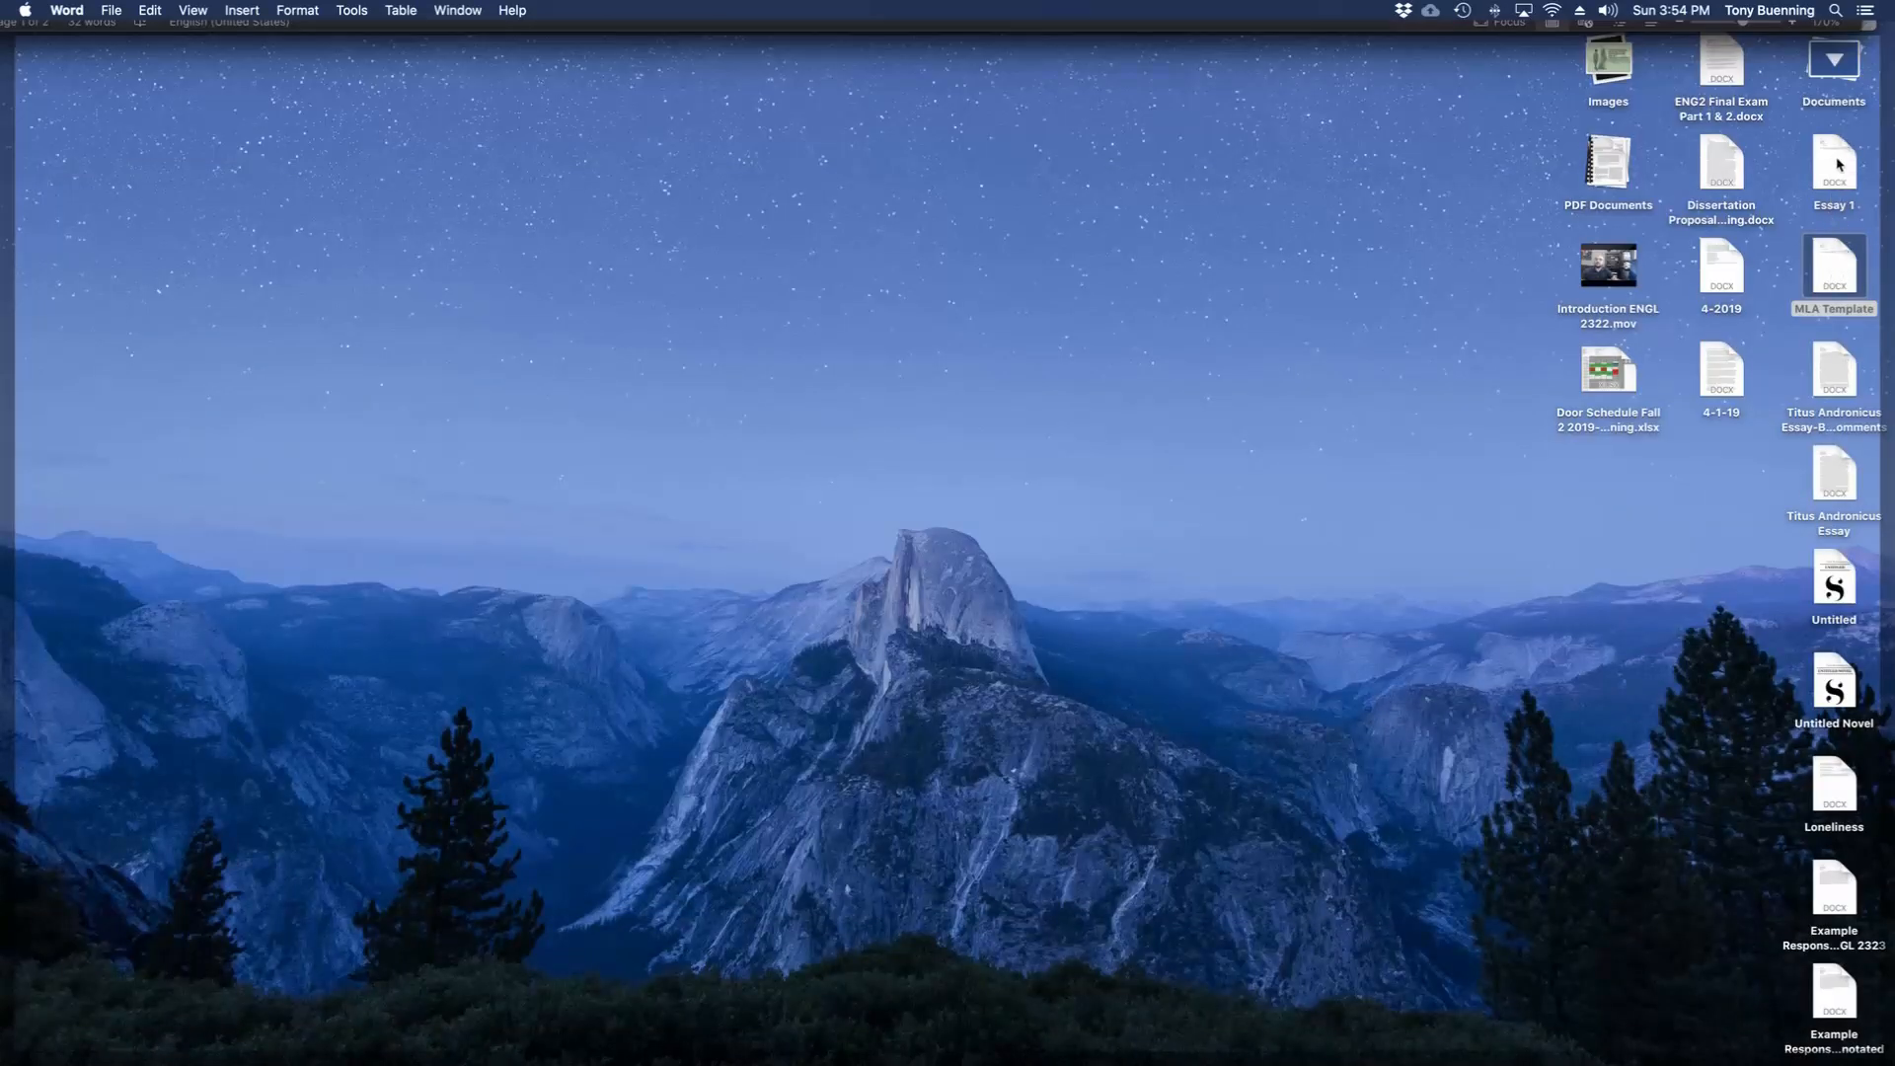
click(1829, 267)
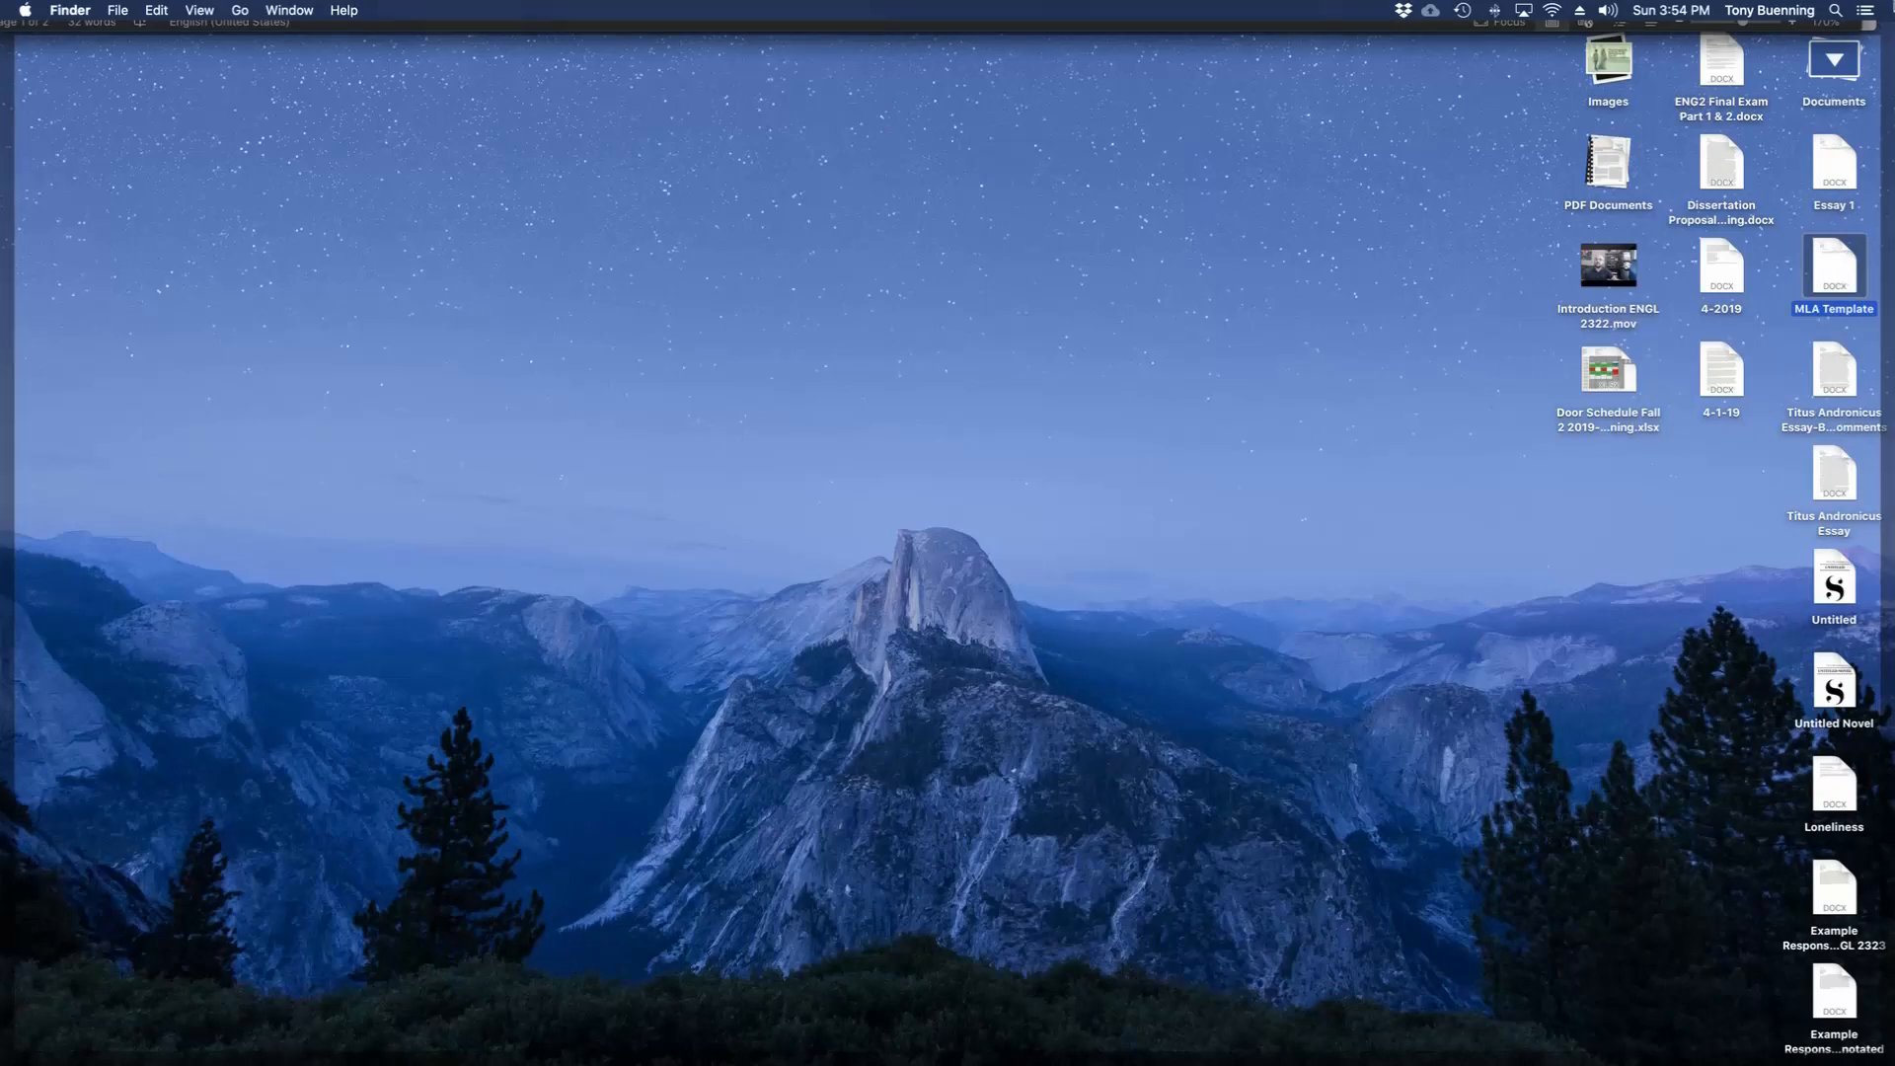
mouse_move(1894, 1)
click(705, 335)
click(712, 316)
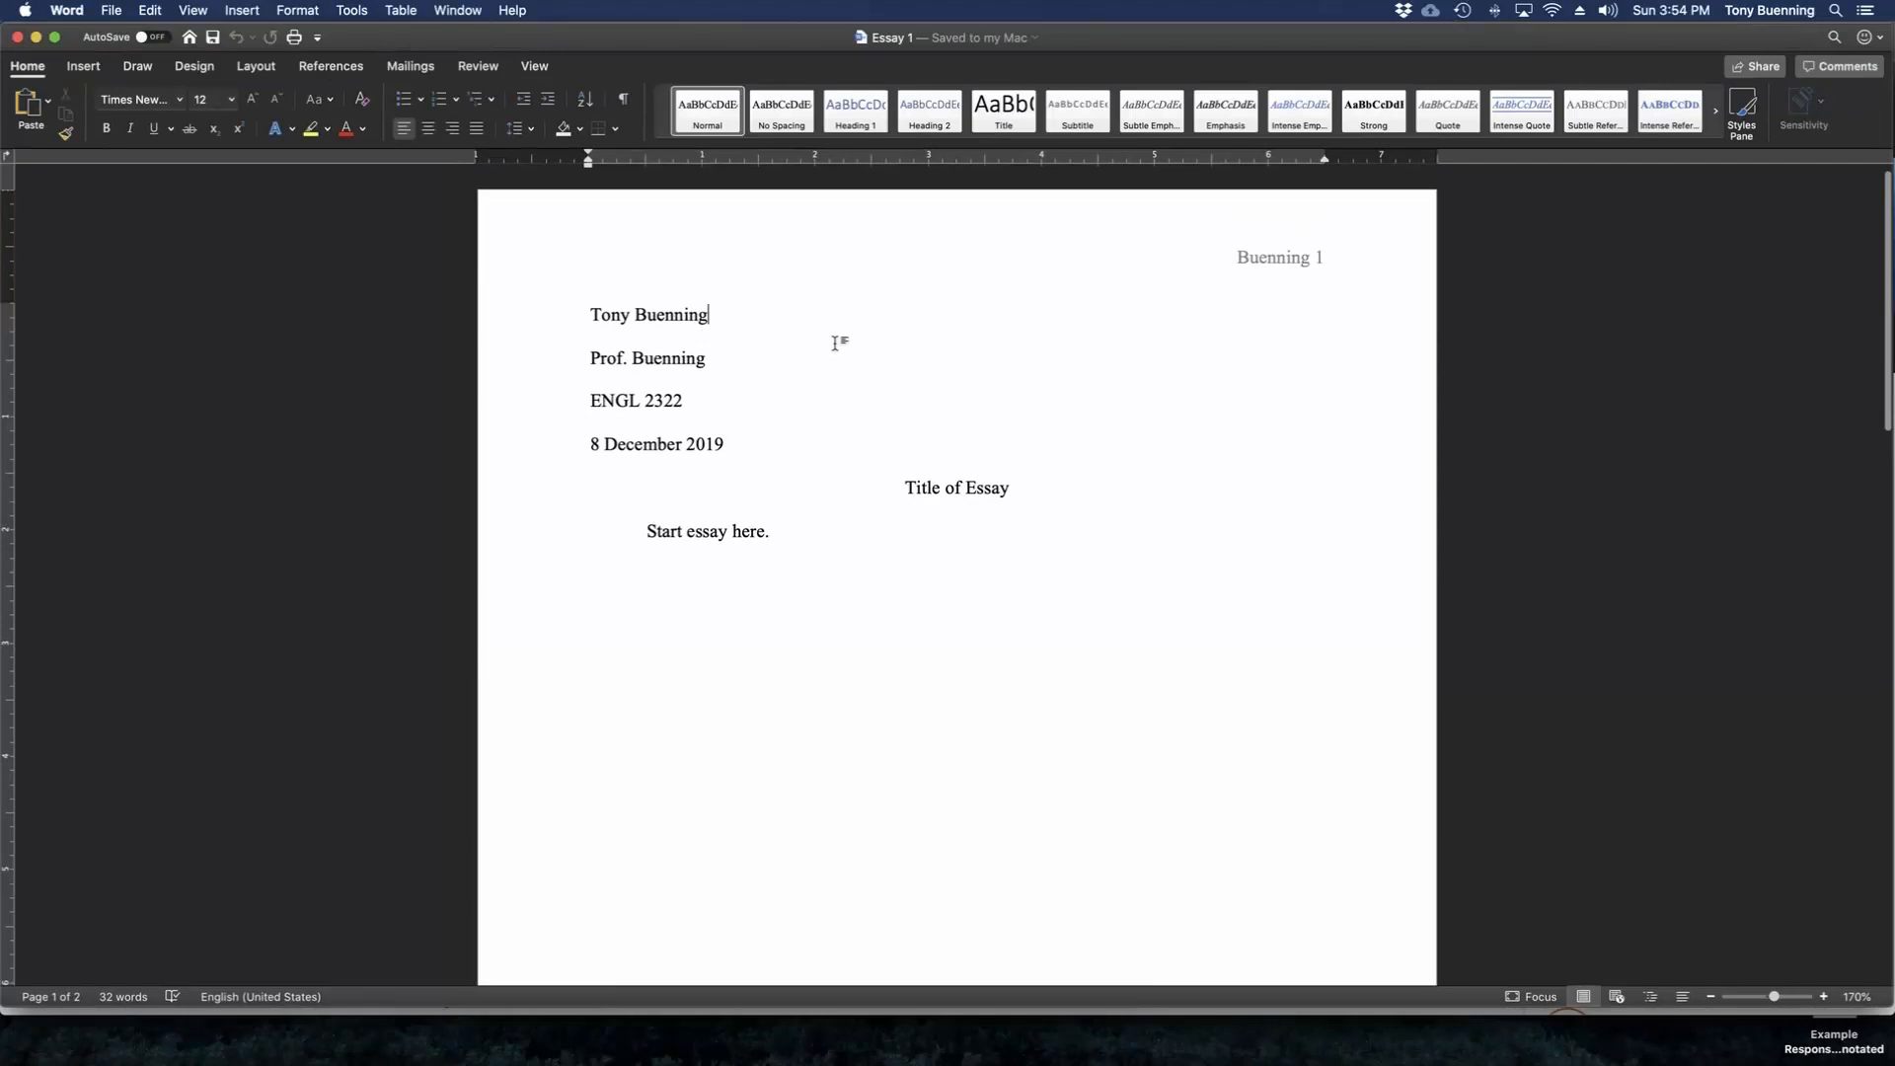